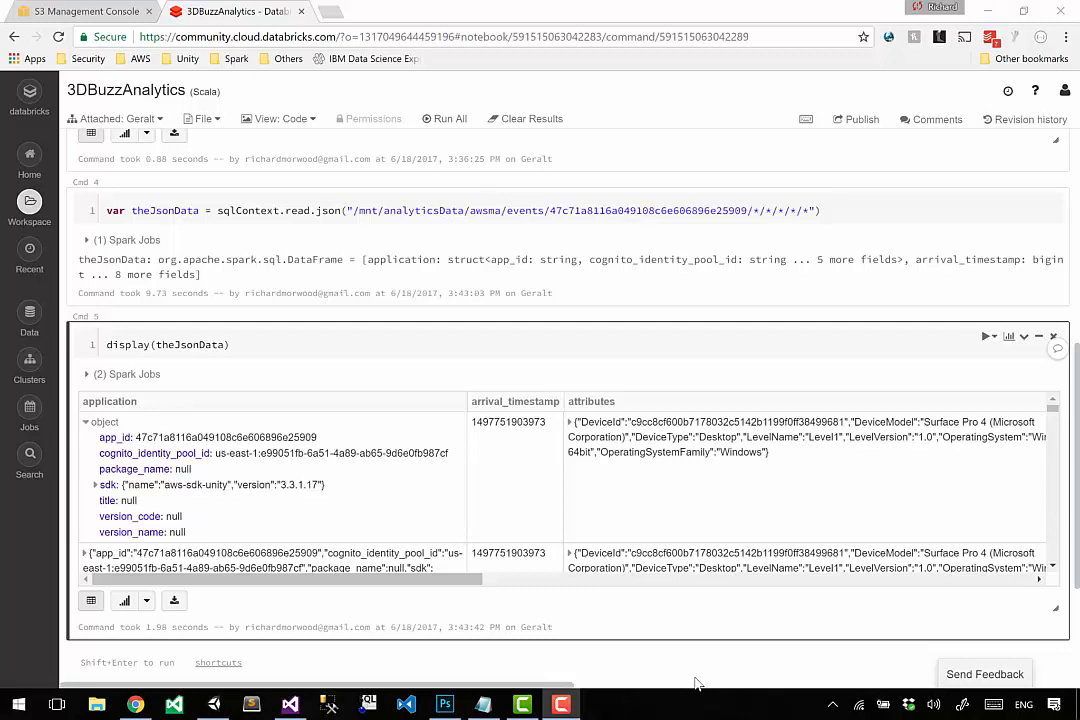
Try replacing the wildcard ending of the JSON read path in Cmd 4 with /**/* and run the cell.
left_click(737, 219)
key("Left")
key("Left")
key("Left")
key("Left")
key("ctrl+shift+Left")
key("ctrl+shift+Left")
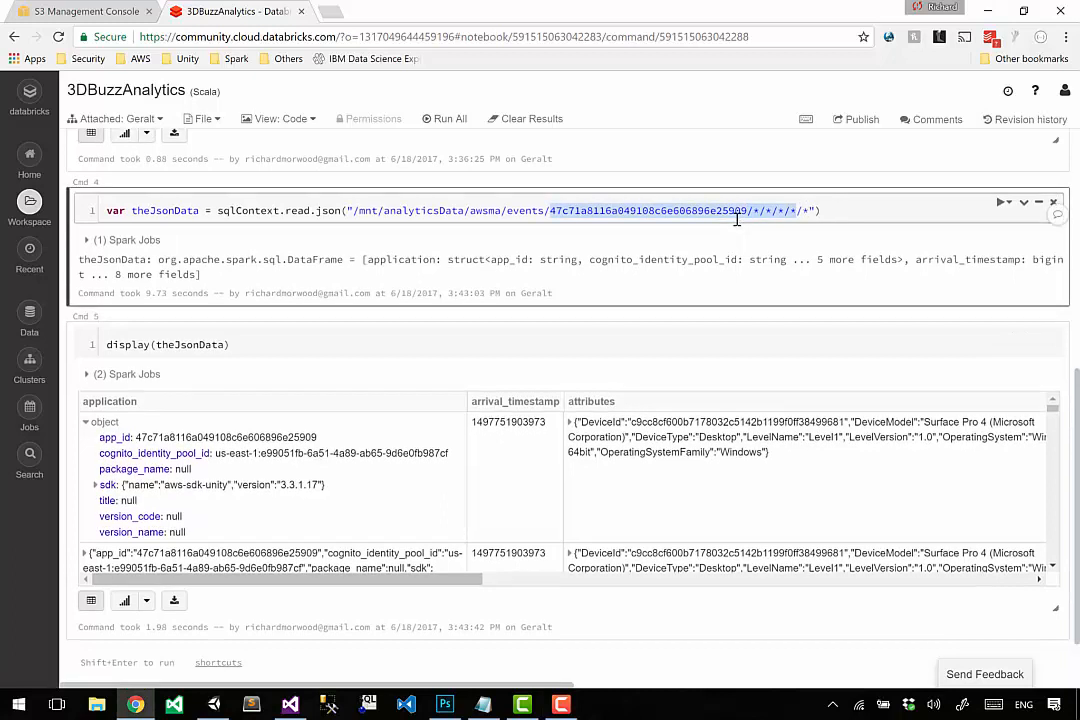
key("ctrl+shift+Right")
key("shift+Right")
key("shift+Right")
type("*")
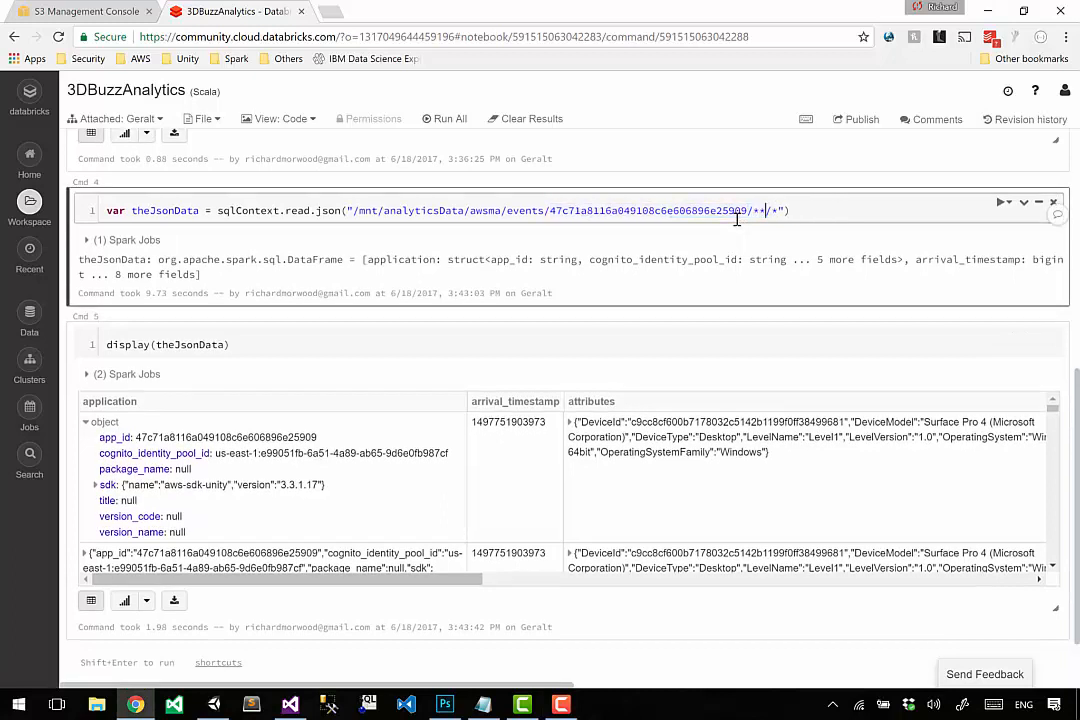
key("shift+Return")
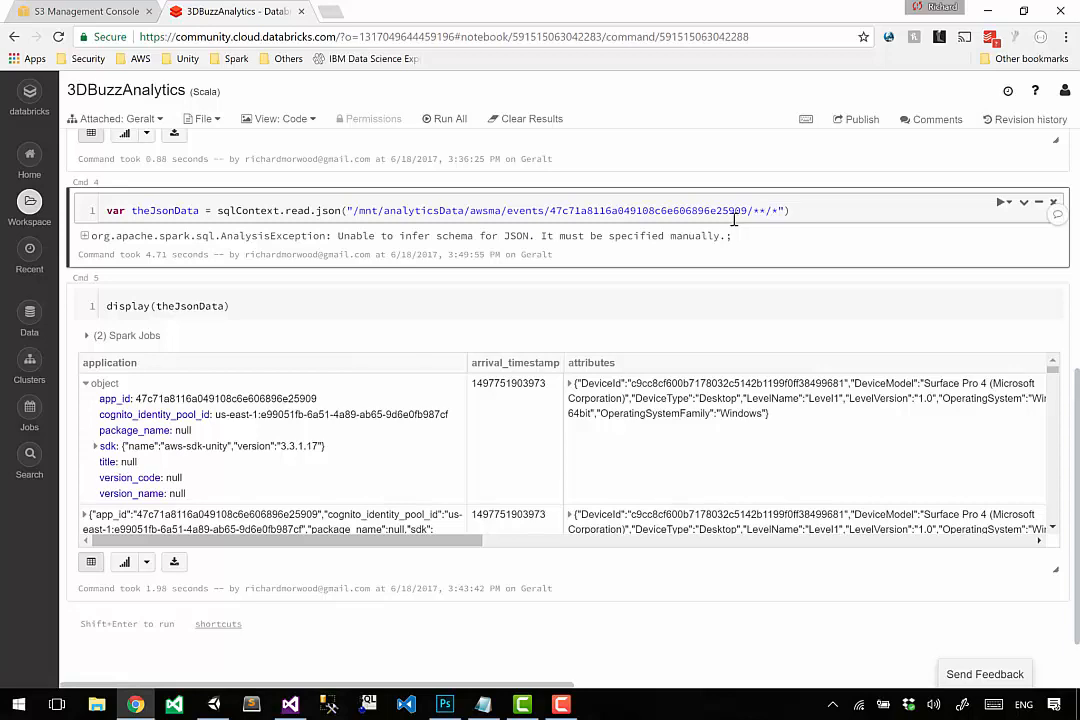
Inspect the file in folder 01 under 2017/06/18 in the S3 console, and compare it with the notebook's JSON read command.
left_click_drag(716, 211, 830, 233)
left_click(824, 210)
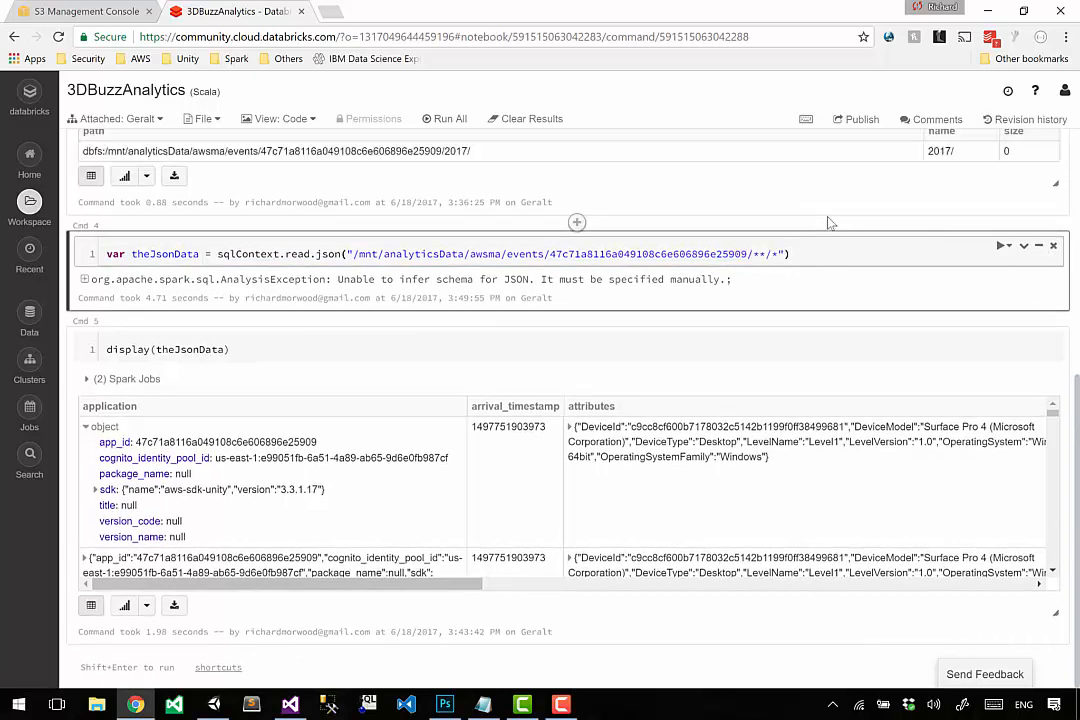
left_click(100, 10)
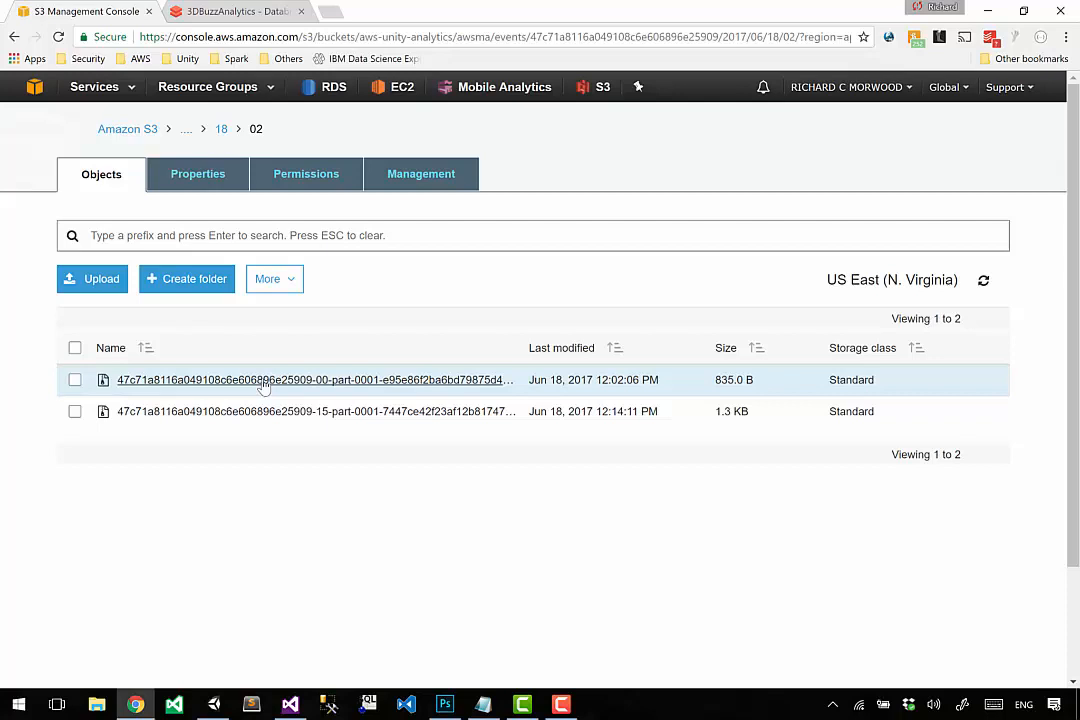
left_click(220, 130)
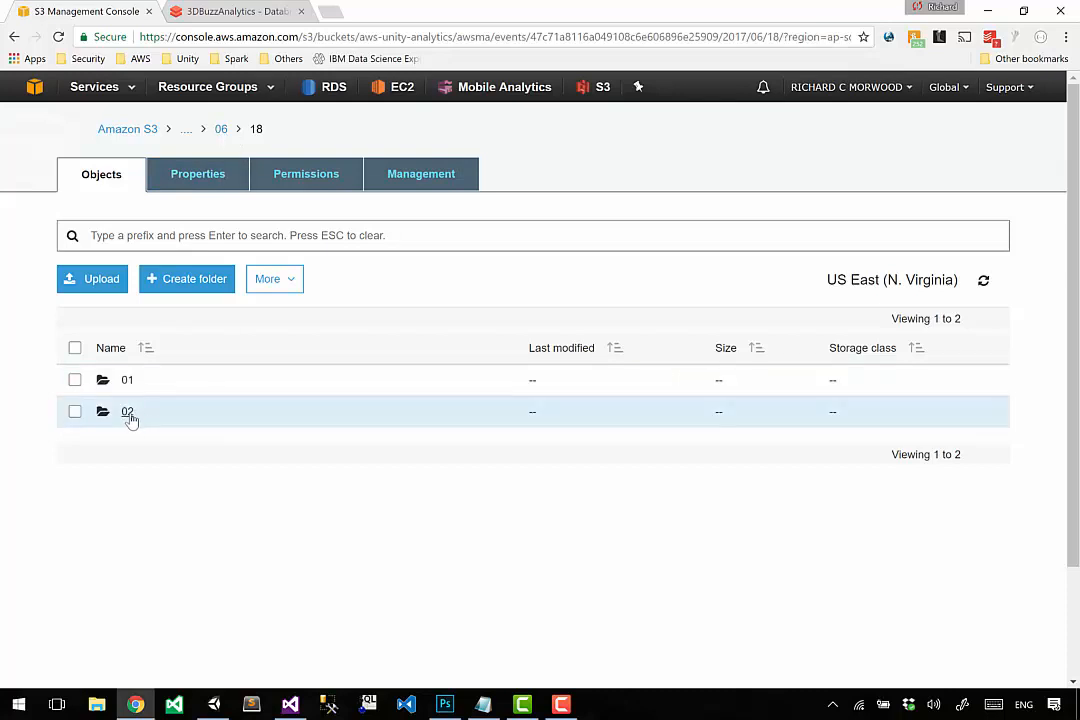
left_click(128, 381)
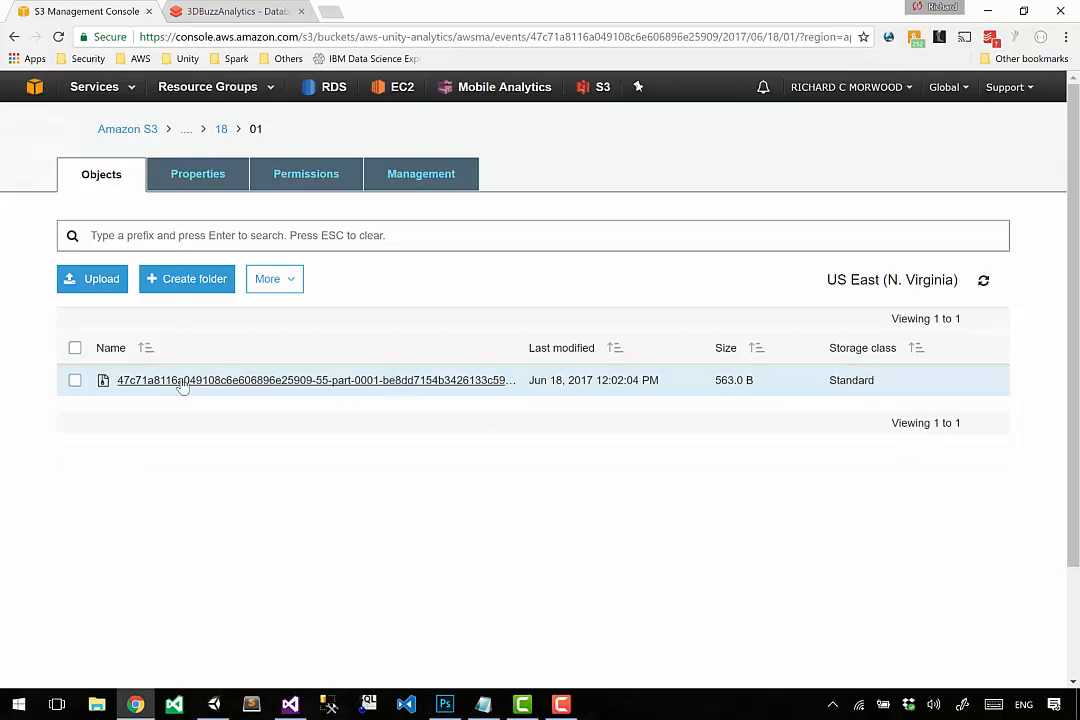
left_click(235, 11)
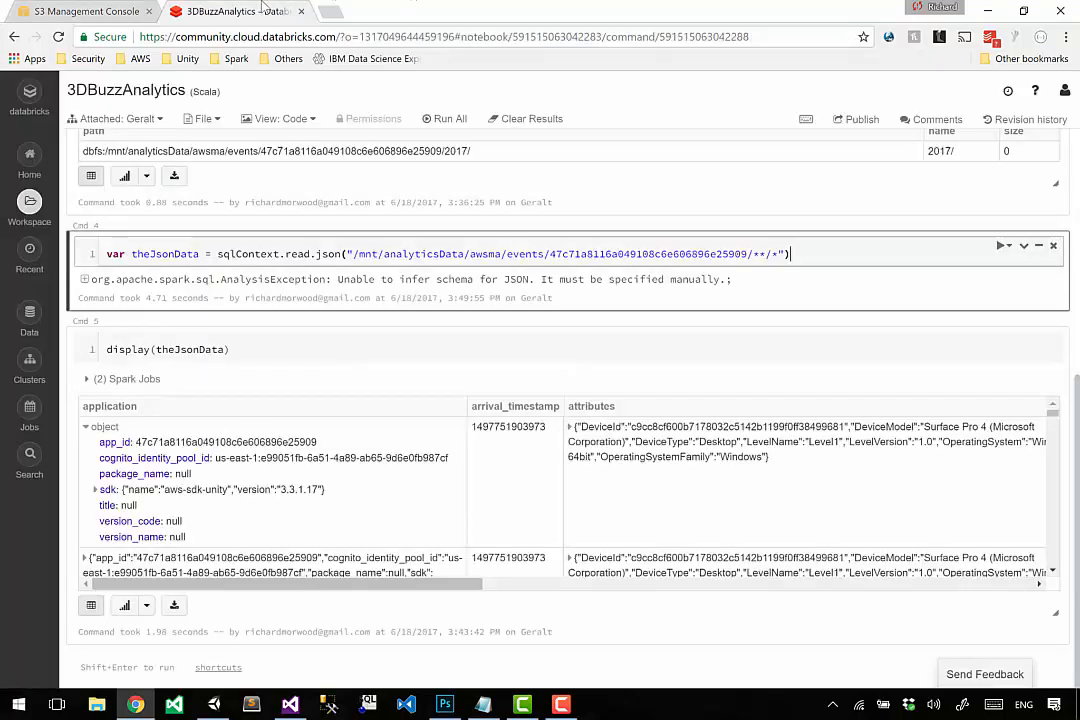
double_click(318, 254)
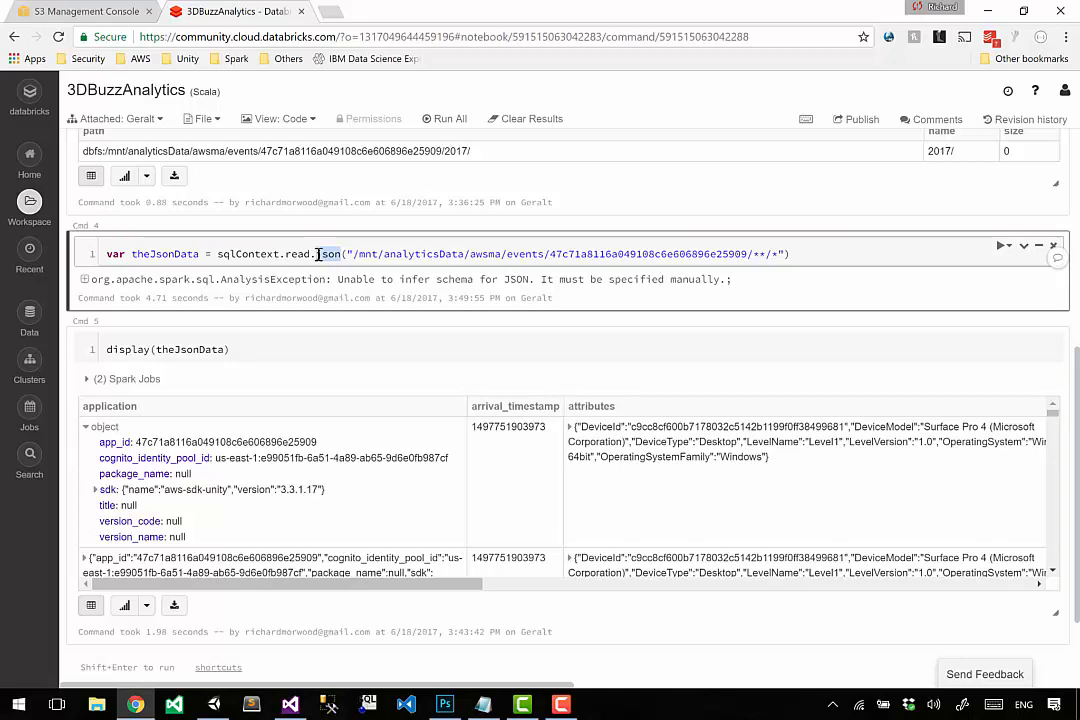
In the S3 console, delete folder 01 from the 2017/06/18 events folder.
left_click(70, 10)
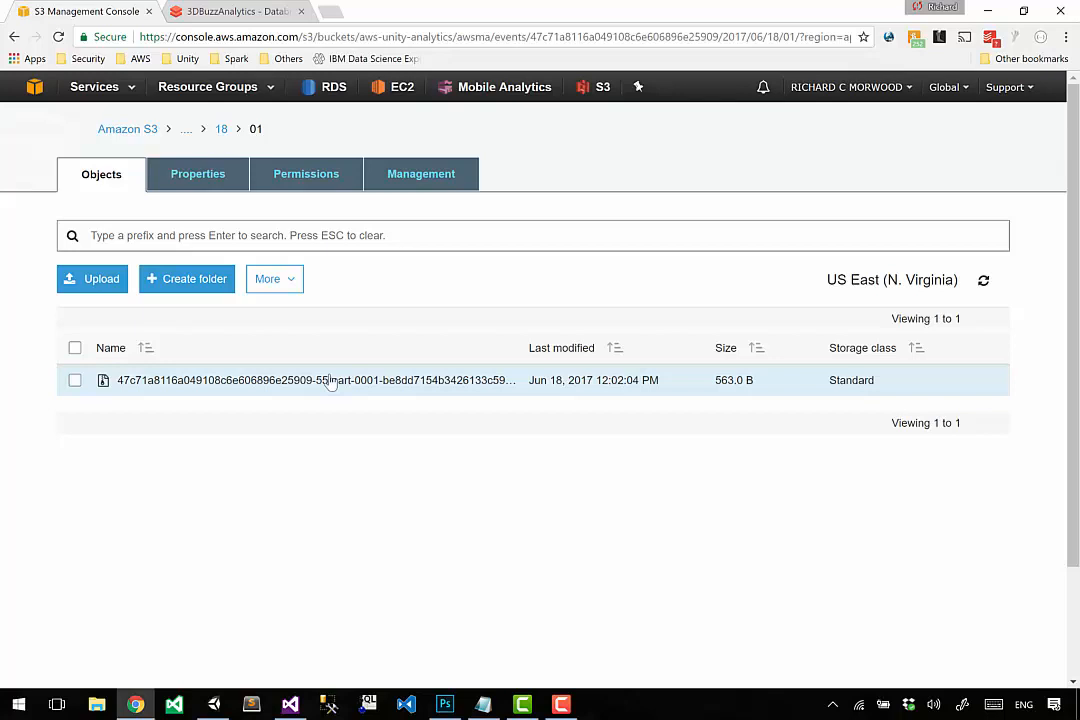
left_click(222, 130)
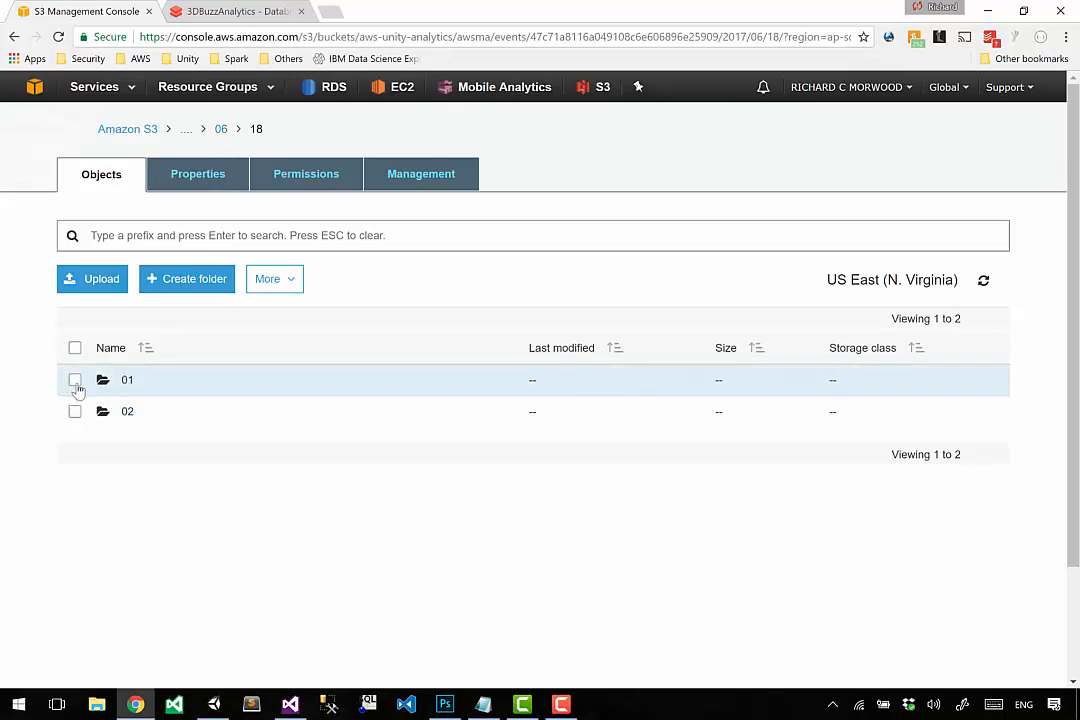
left_click(75, 381)
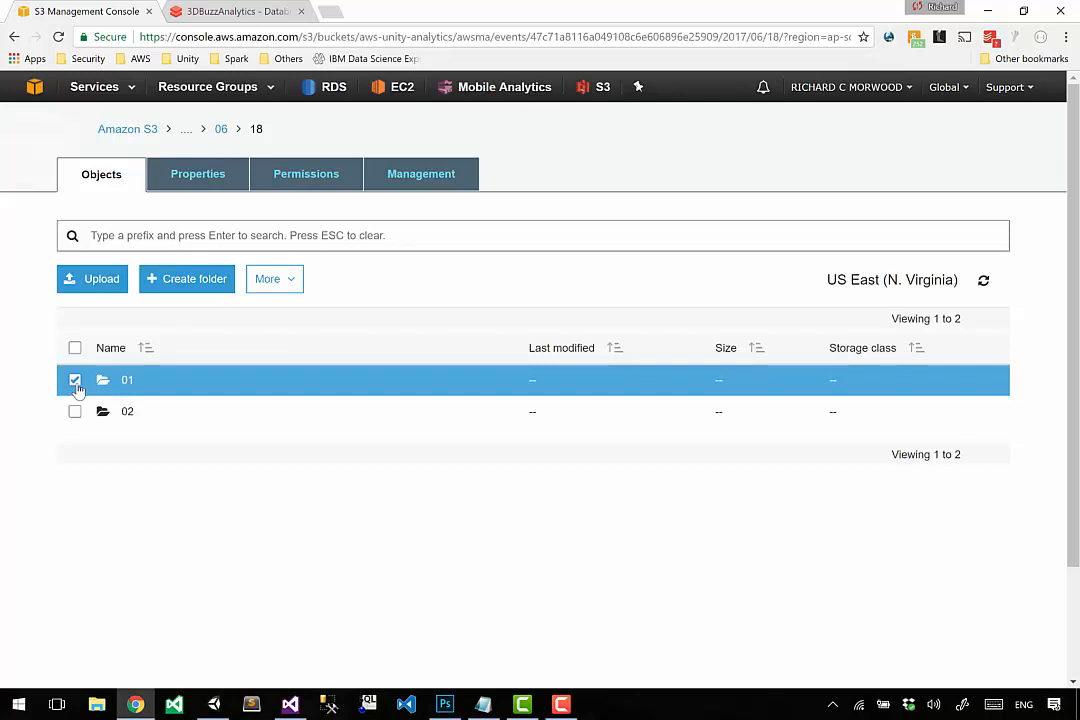
left_click(292, 286)
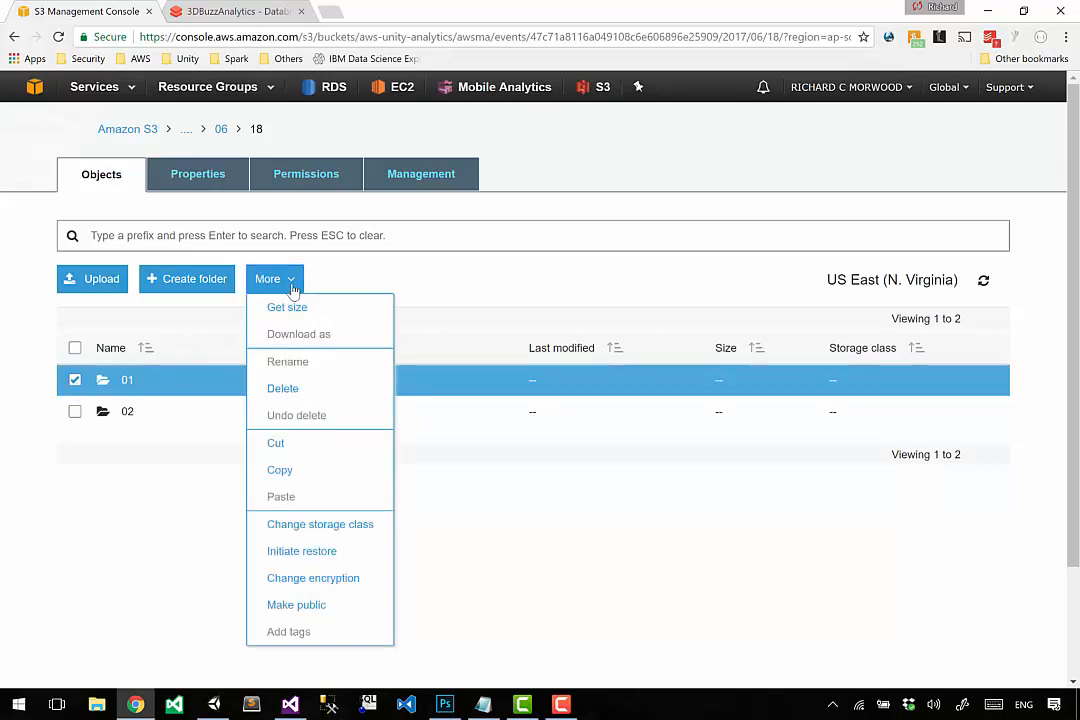
left_click(290, 393)
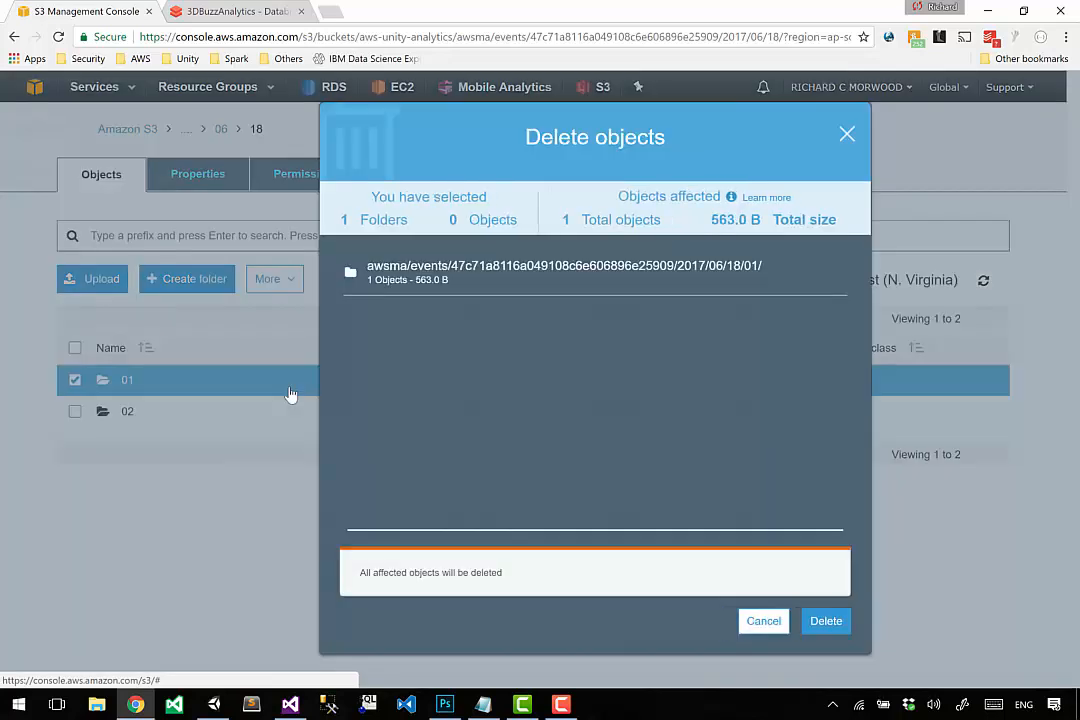
left_click(832, 624)
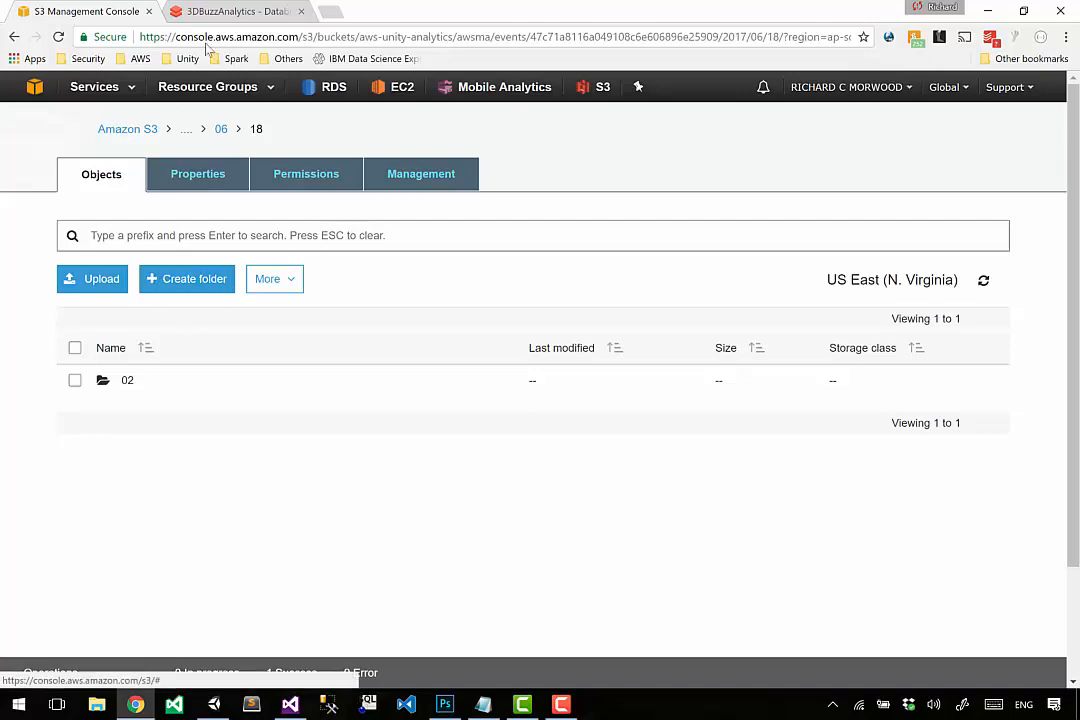
Switch to the Databricks notebook and try rerunning the JSON read cell with the /**/* path.
left_click(219, 9)
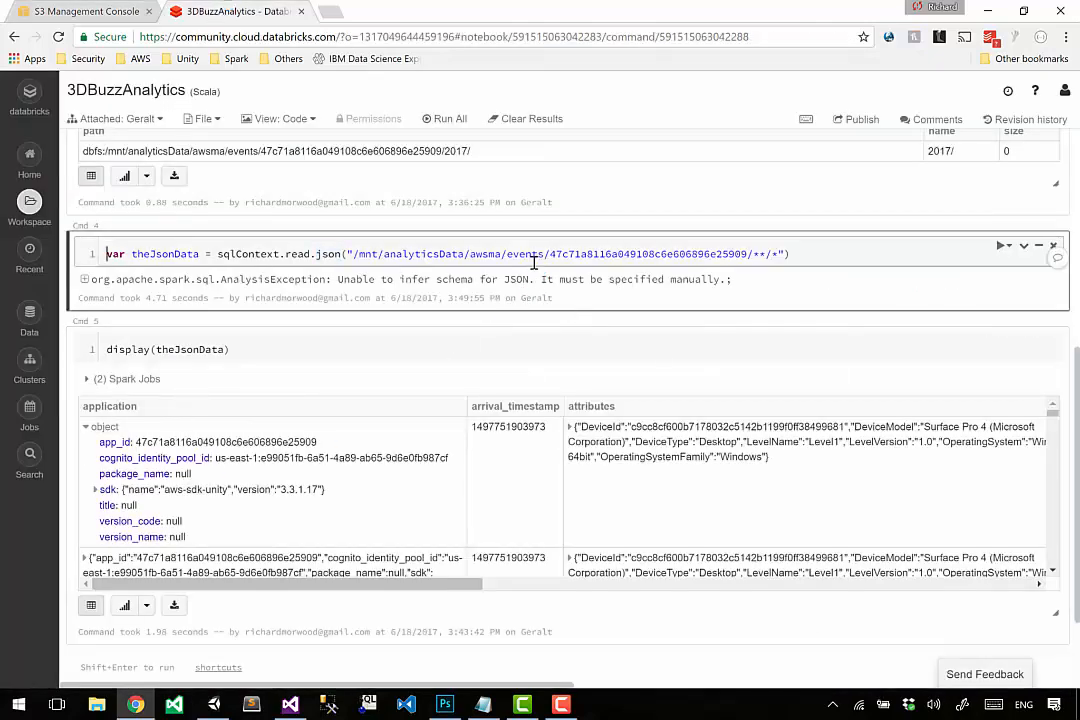
left_click_drag(750, 254, 817, 258)
left_click(817, 258)
key("shift+Return")
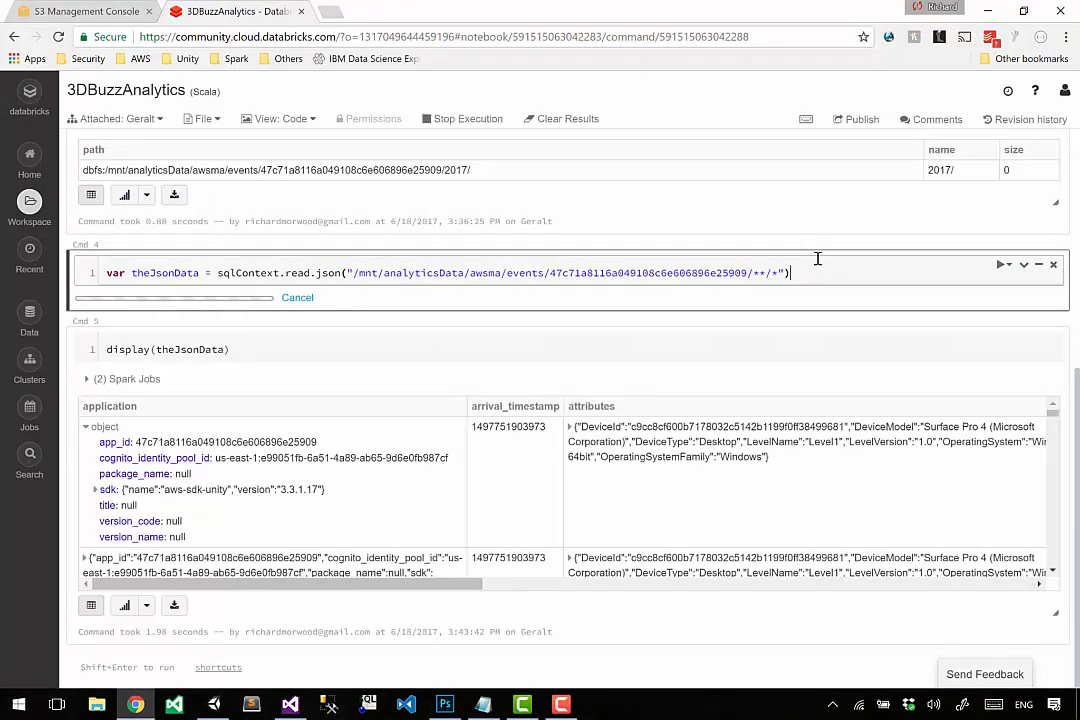
left_click_drag(754, 274, 773, 254)
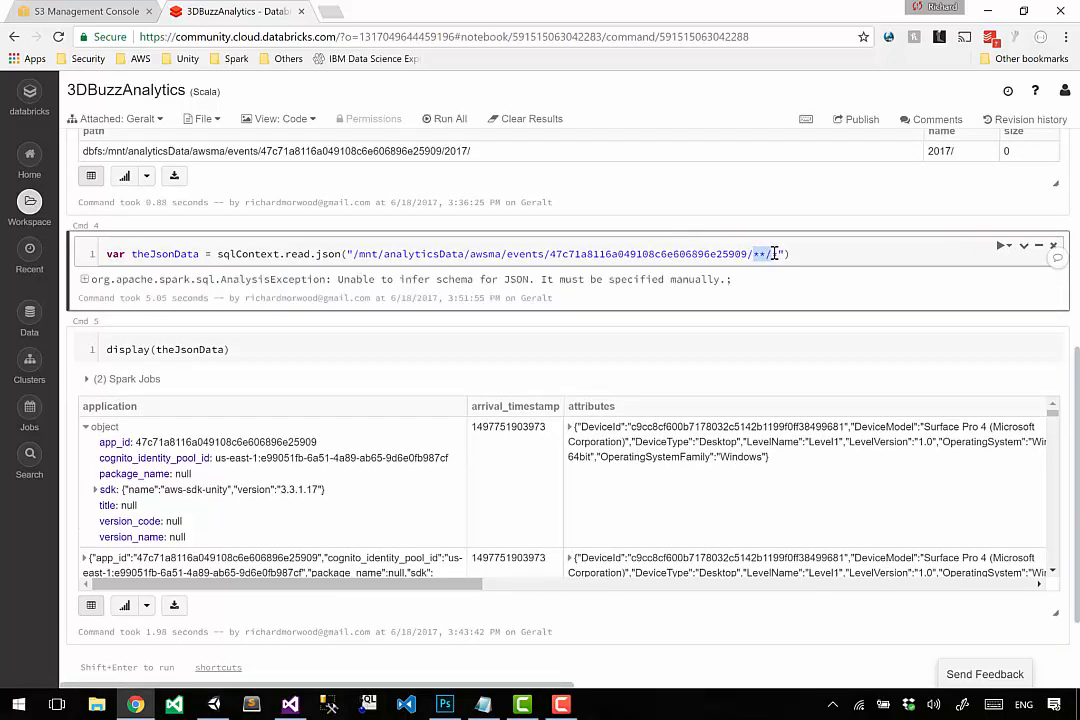
In the S3 console, open folder 02 and delete the file last modified at 12:02:06 PM.
key("ctrl+1")
left_click(139, 385)
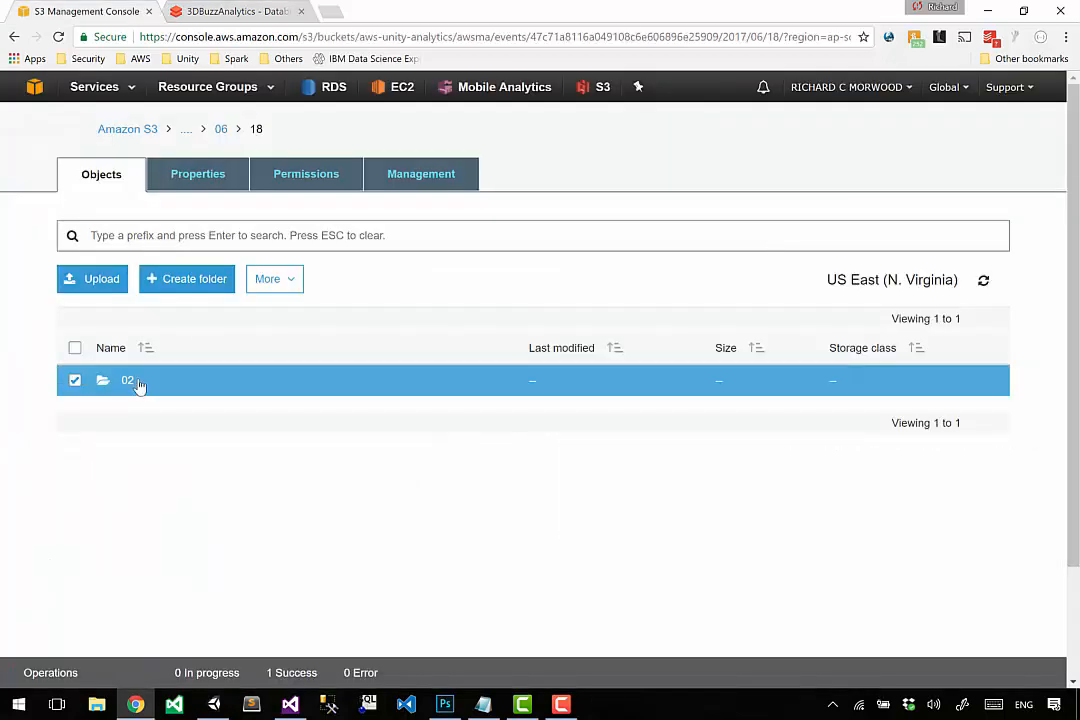
left_click(127, 383)
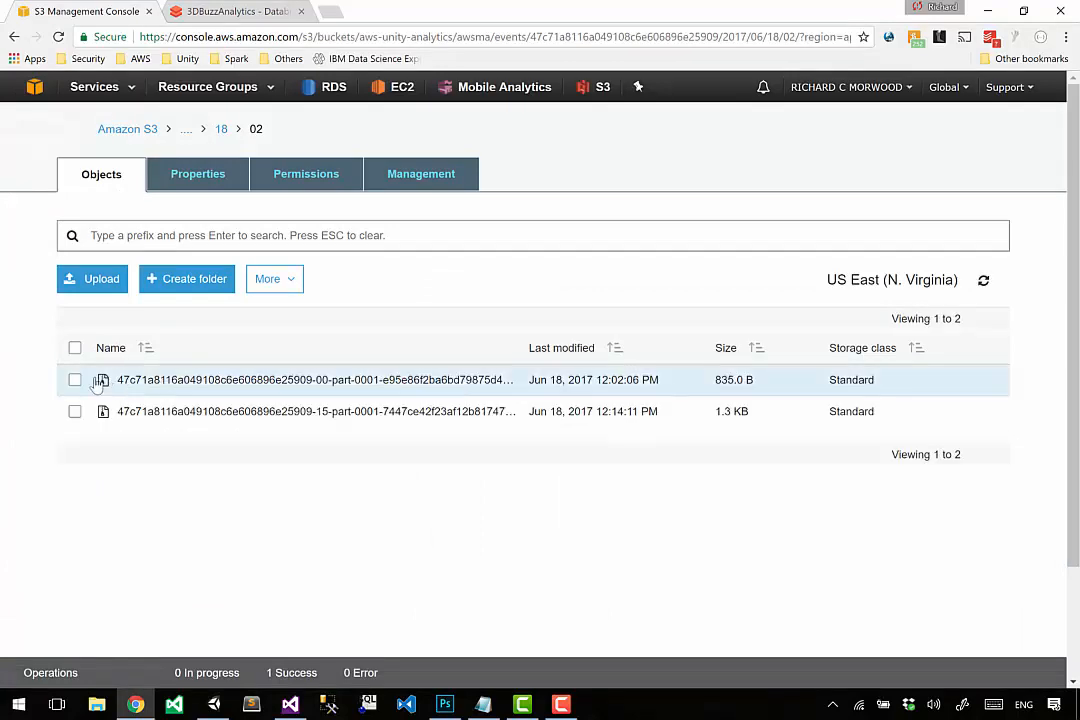
left_click(75, 380)
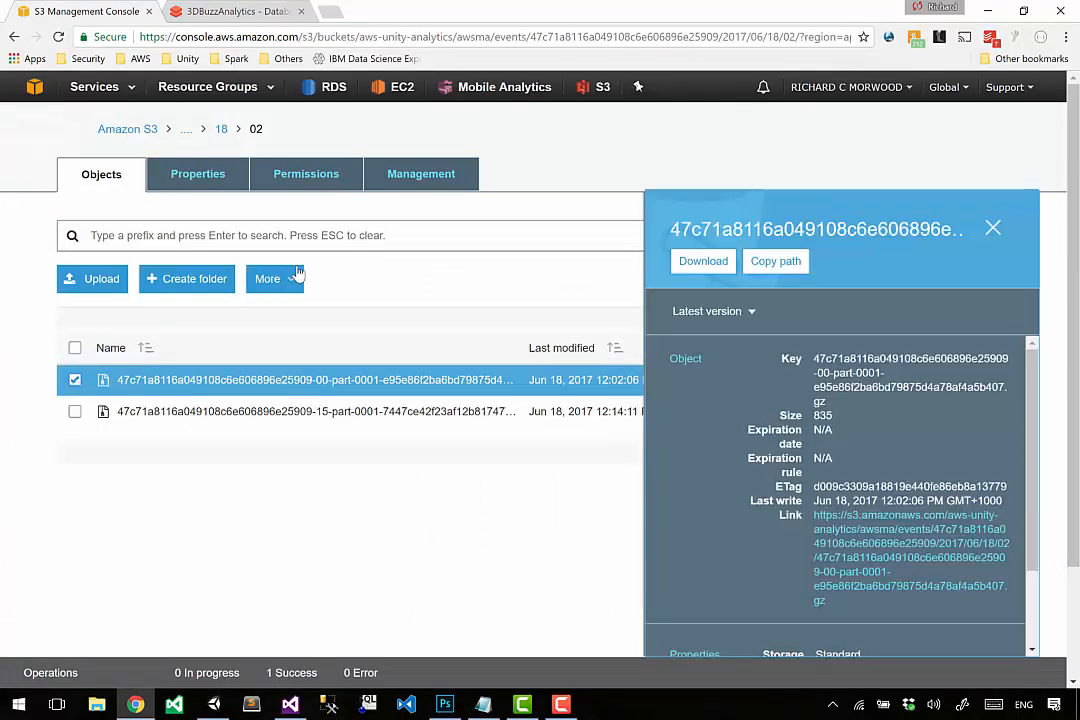
left_click(272, 279)
left_click(295, 386)
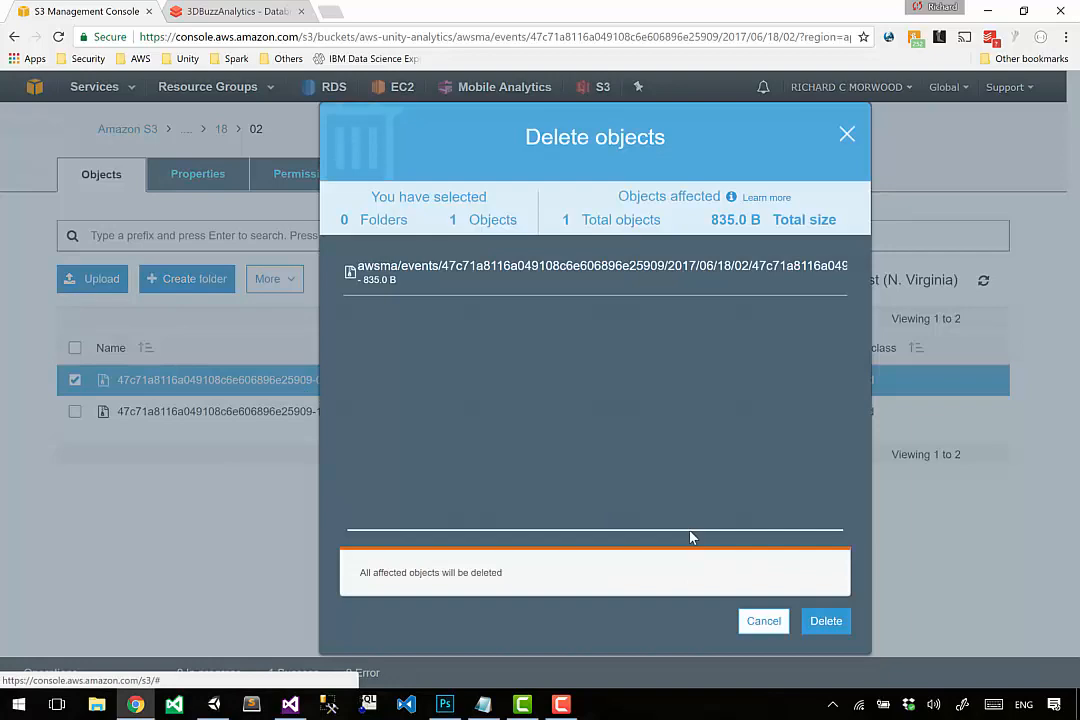
left_click(826, 621)
In the Databricks notebook, change the JSON read path's ending to /*/*/*/*/* and run the cell to reload theJsonData.
key("ctrl+Tab")
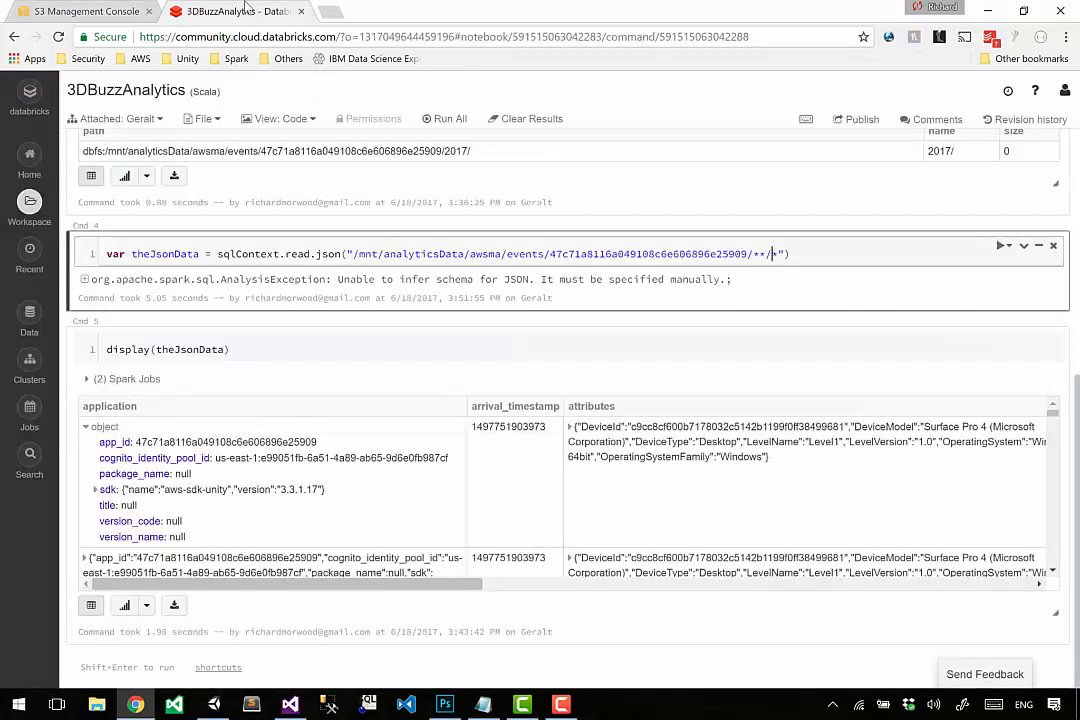
key("shift+Return")
key("Left")
key("Left")
type("/")
key("Right")
key("Right")
key("Right")
key("shift+Left")
key("shift+Left")
key("shift+Left")
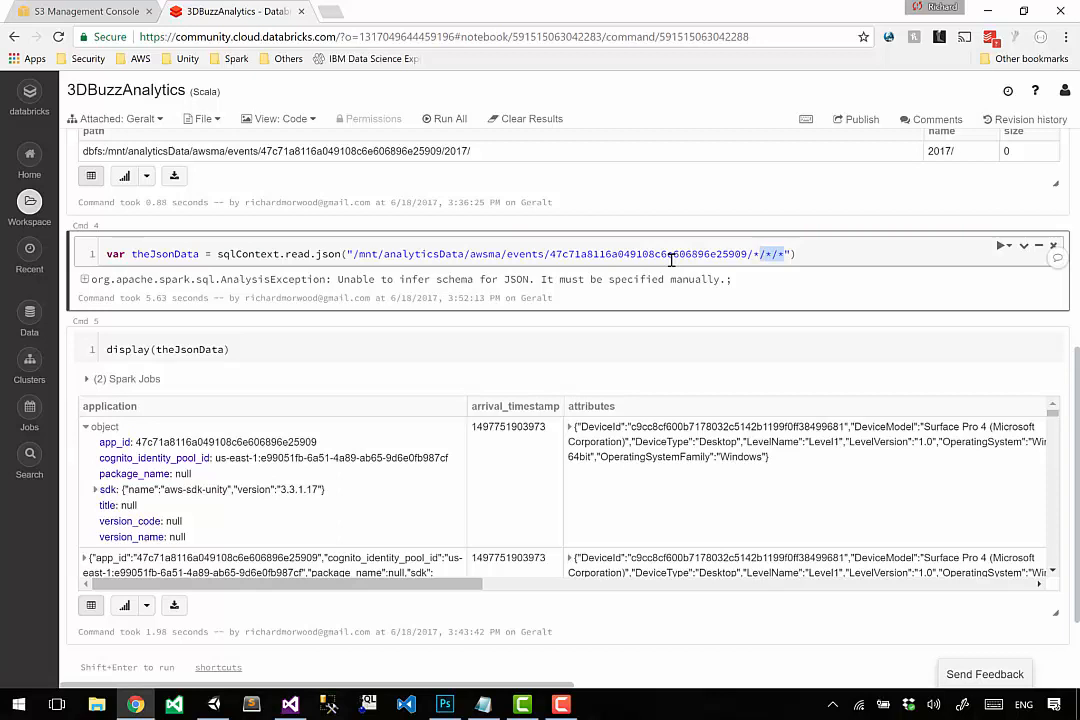
type("*/*/*/*/*")
key("shift+Return")
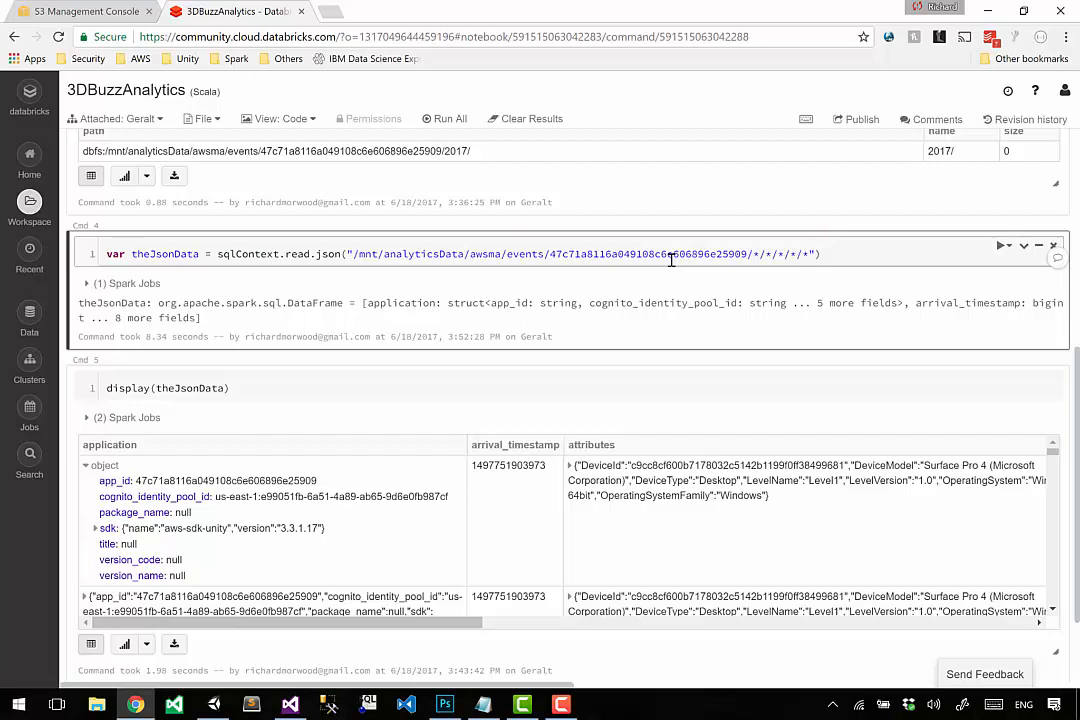
Review the path's wildcard section and rerun the display(theJsonData) cell.
key("shift+Left")
key("shift+Left")
key("shift+Left")
key("shift+Left")
key("shift+Left")
key("shift+Left")
key("shift+Left")
key("shift+Left")
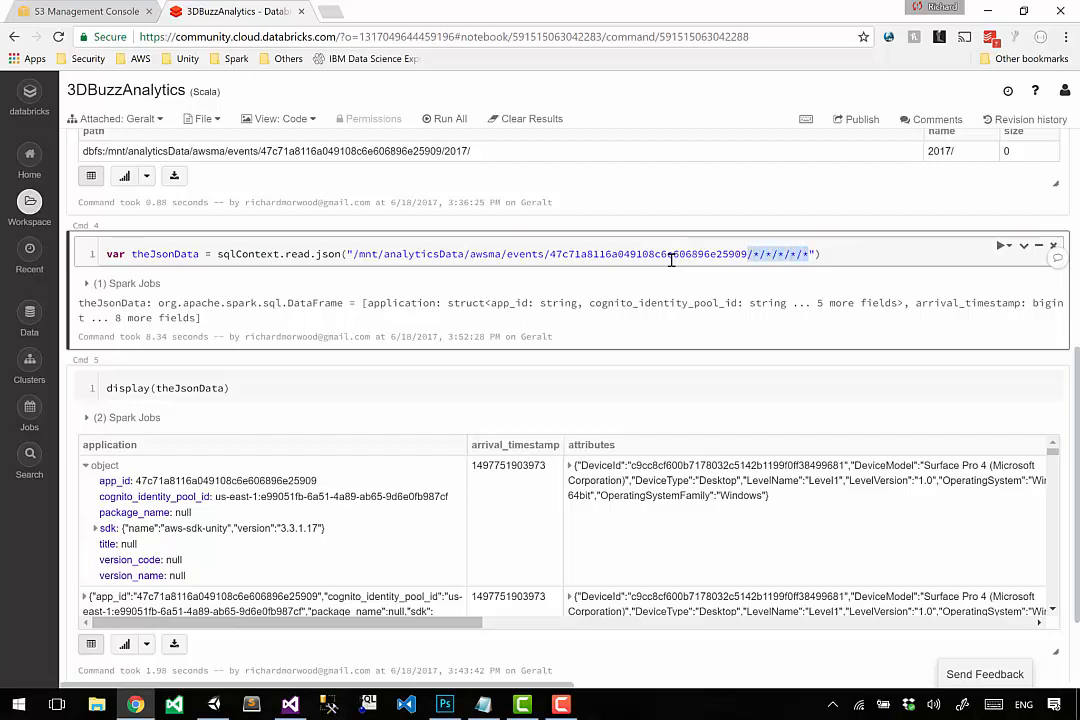
left_click(272, 326)
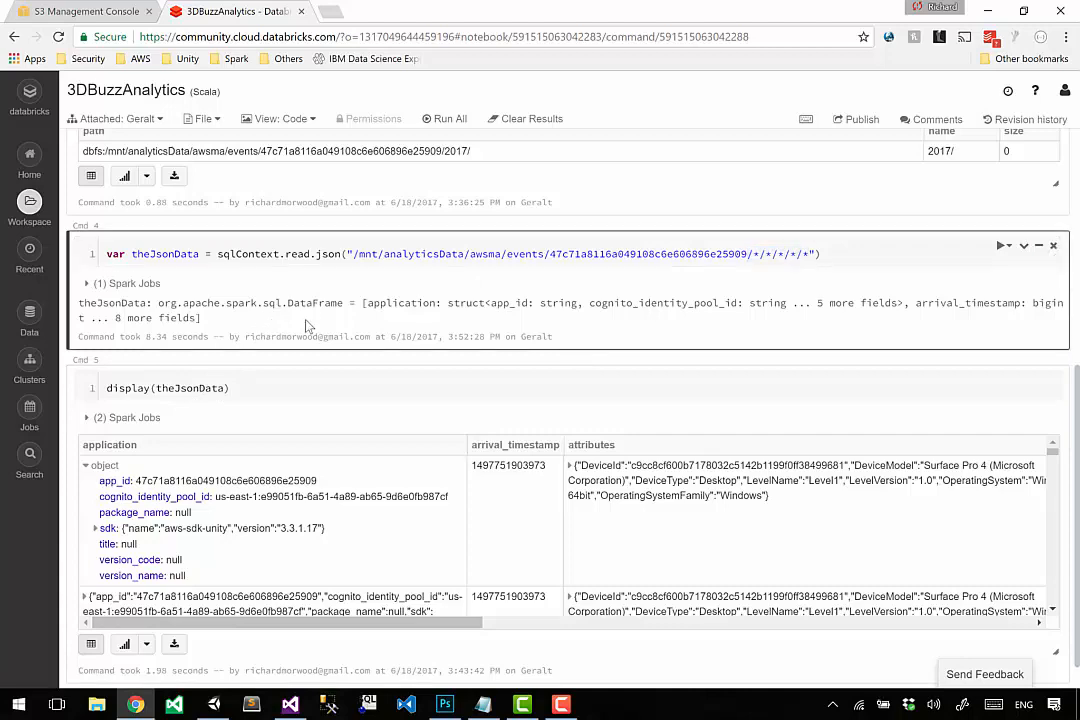
left_click(268, 386)
key("shift+Return")
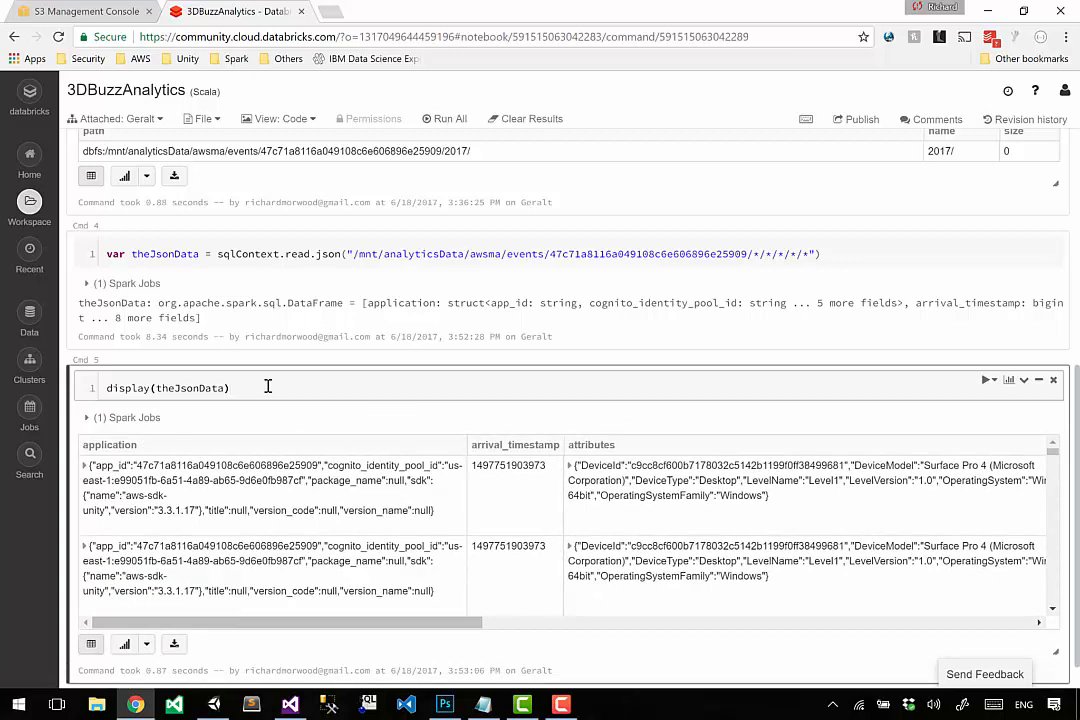
Examine the sqlContext.read.json statement, its DataFrame schema output and the theJsonData argument of the display command.
left_click(256, 254)
left_click_drag(257, 254, 912, 247)
left_click(357, 254)
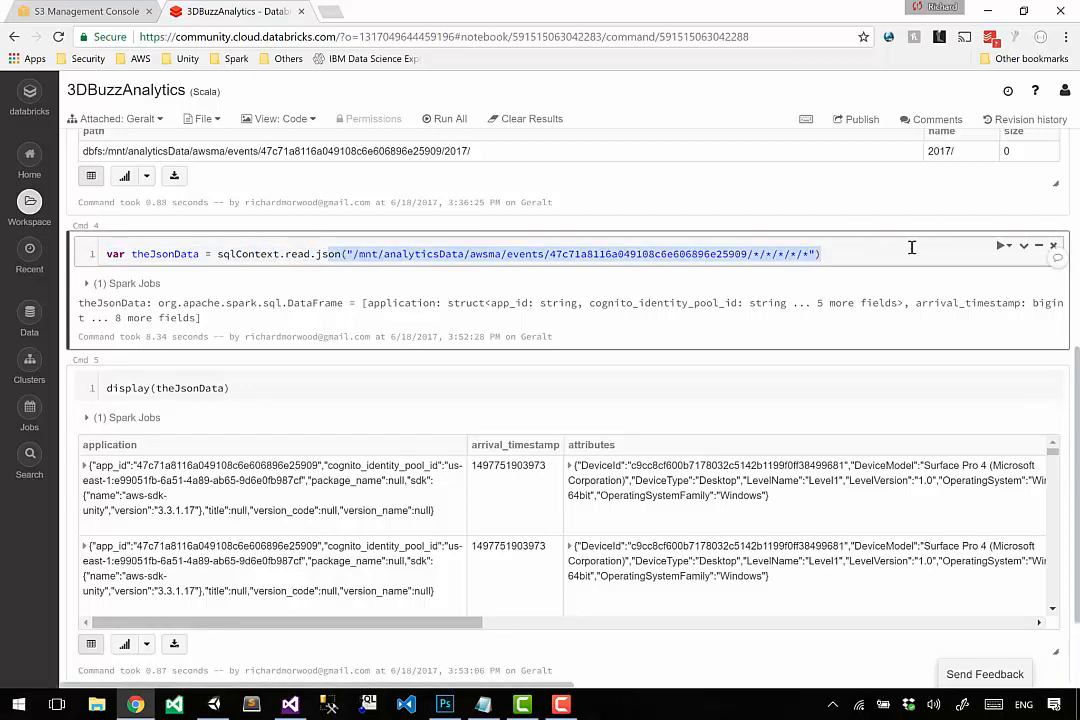
left_click(224, 389)
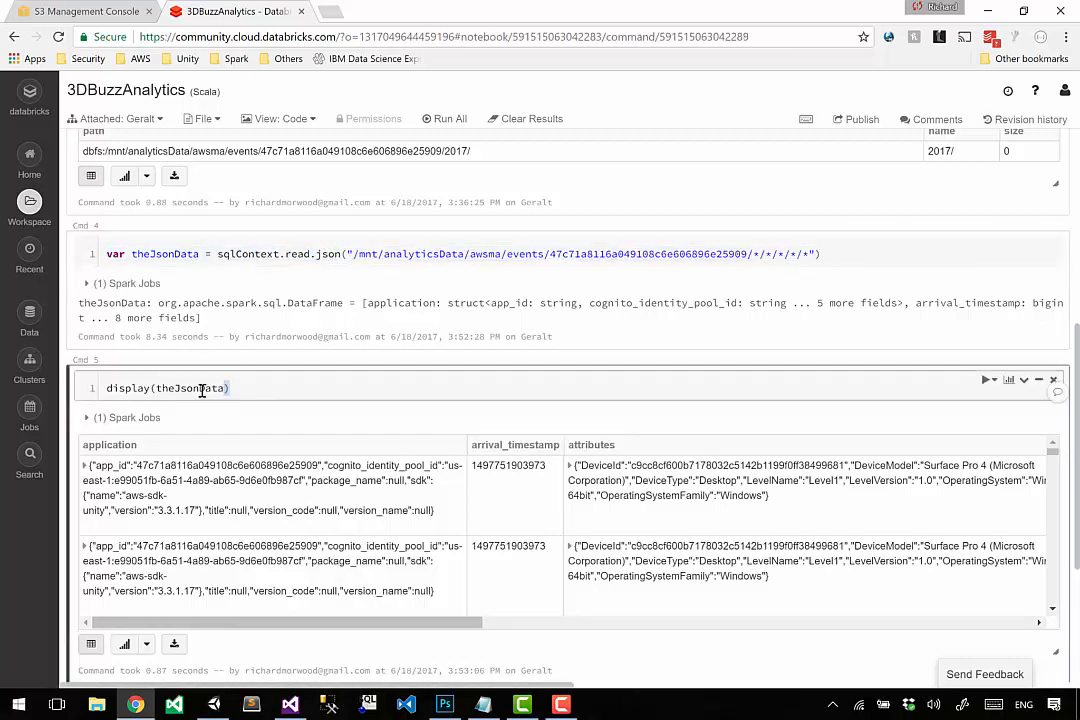
double_click(202, 388)
triple_click(256, 320)
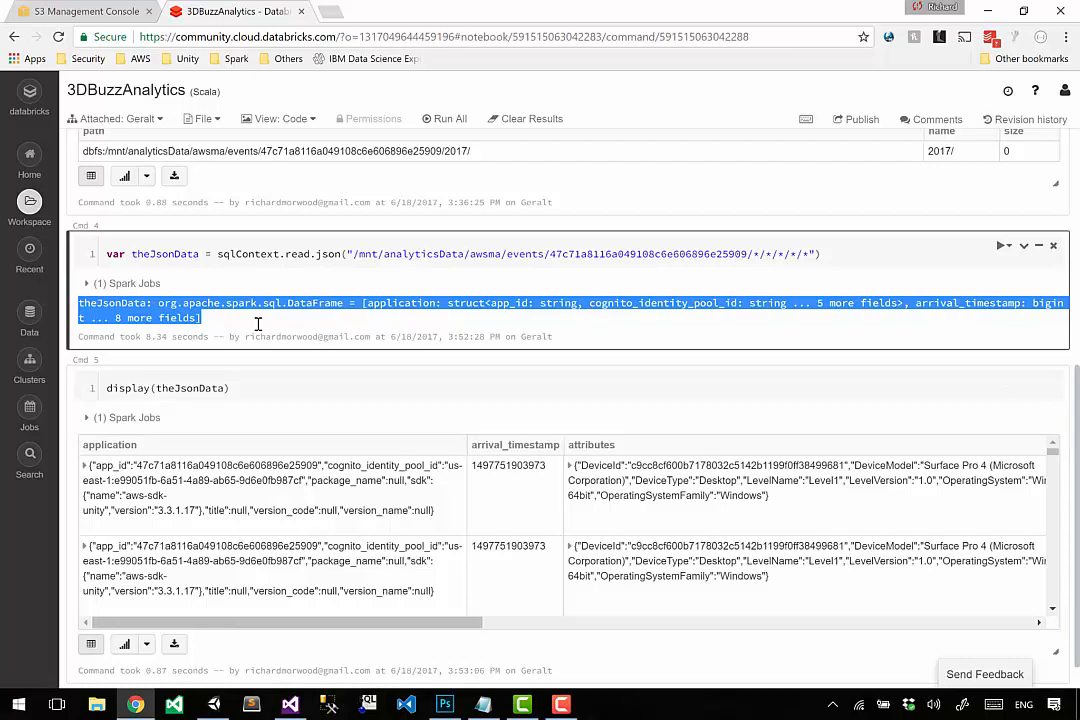
left_click(172, 387)
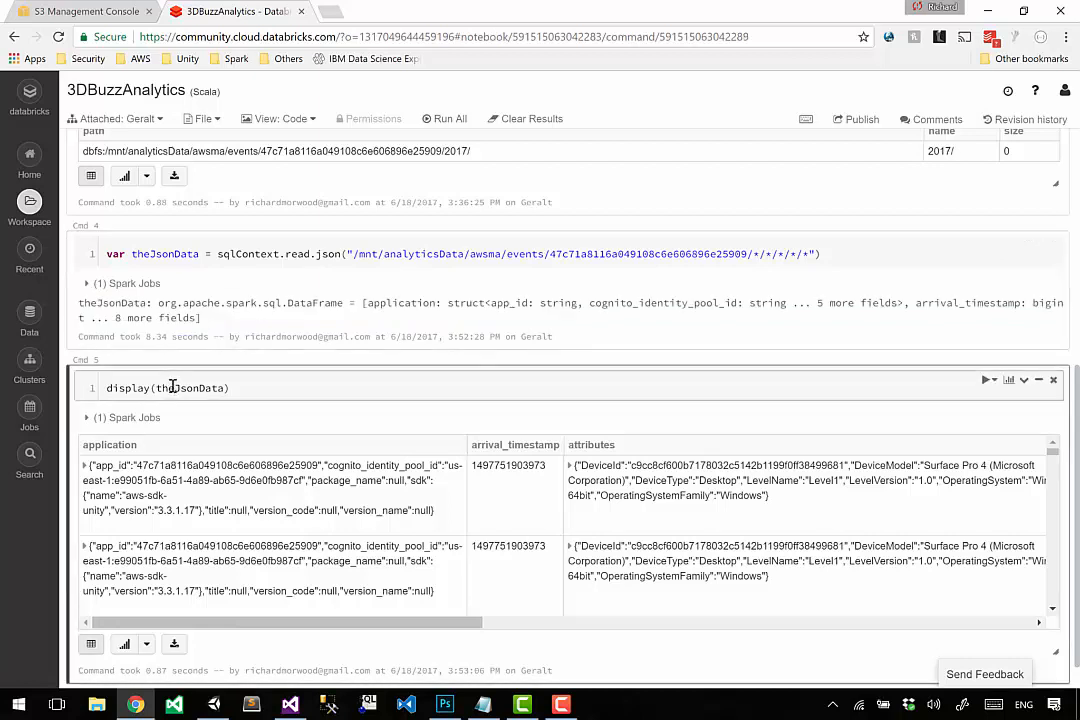
double_click(172, 387)
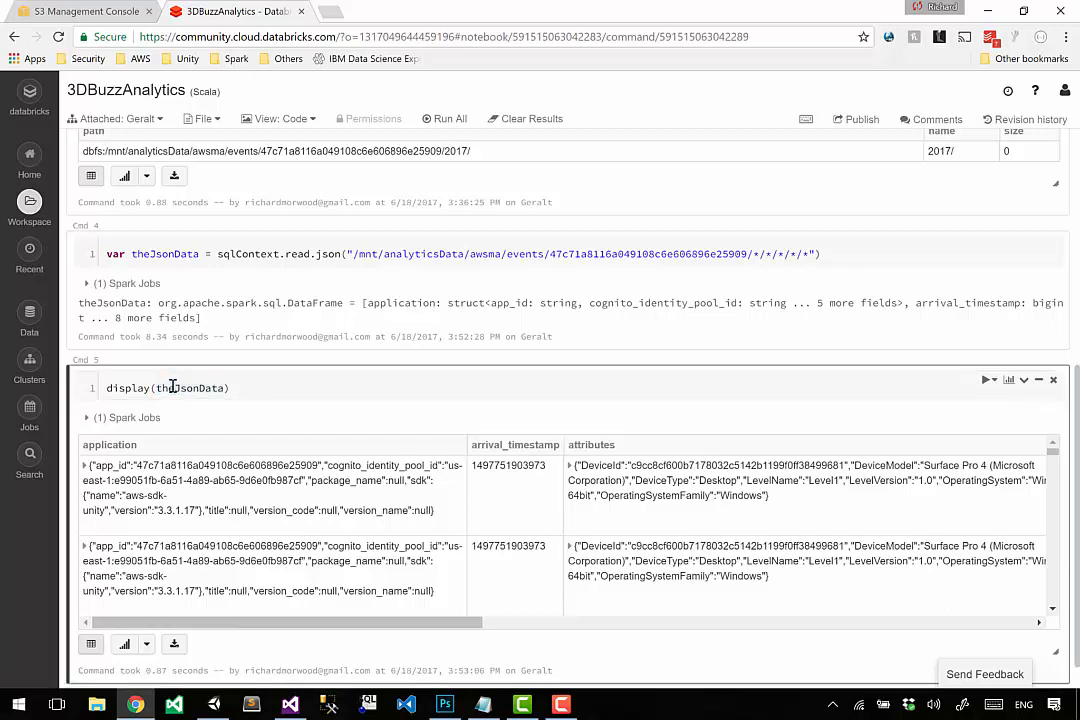
Run display(theJsonData) once more to query the S3 data again.
left_click(205, 388)
key("shift+Return")
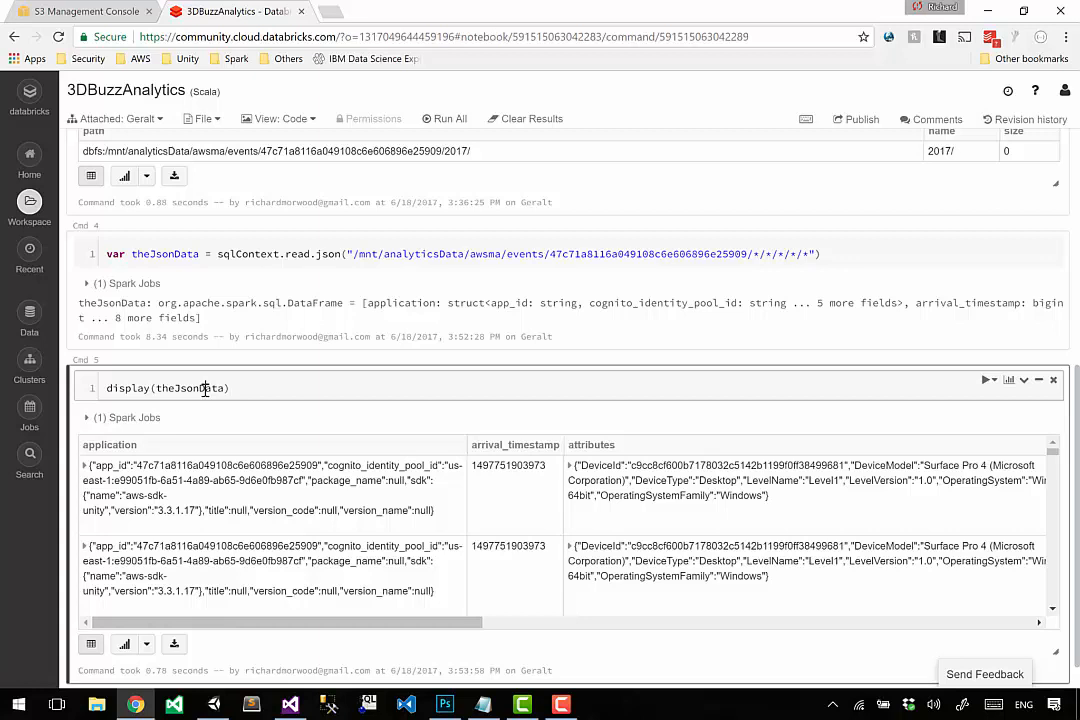
left_click(180, 250)
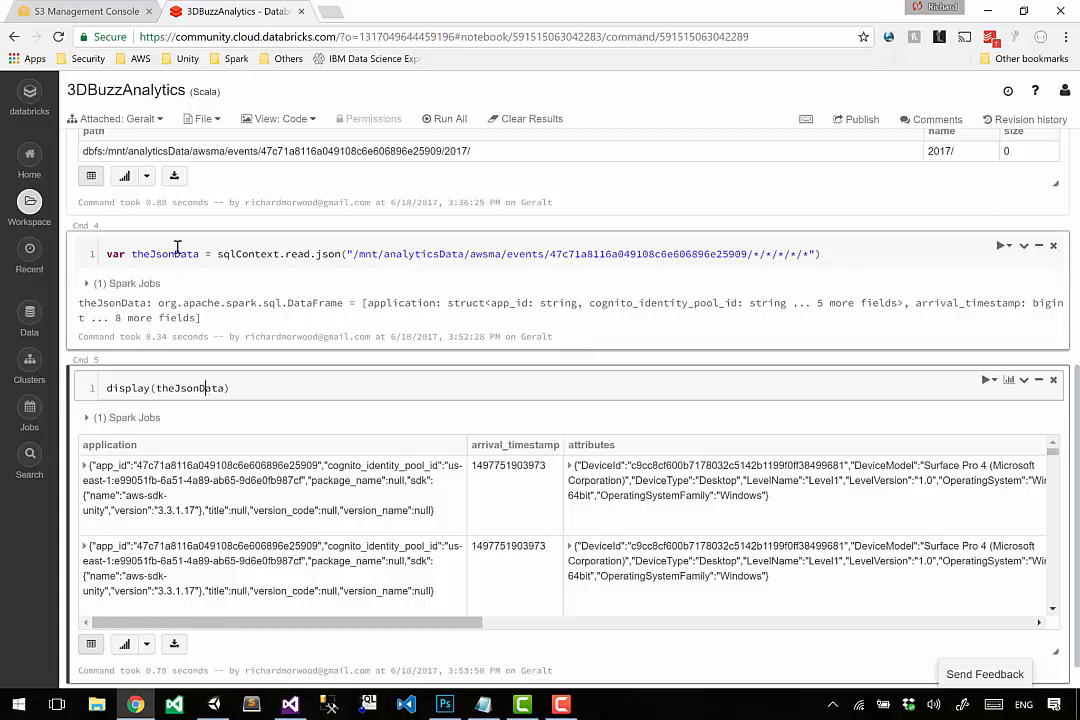
Add theJsonData.cache() as a second line beneath the sqlContext.read.json statement in Cmd 4.
double_click(177, 248)
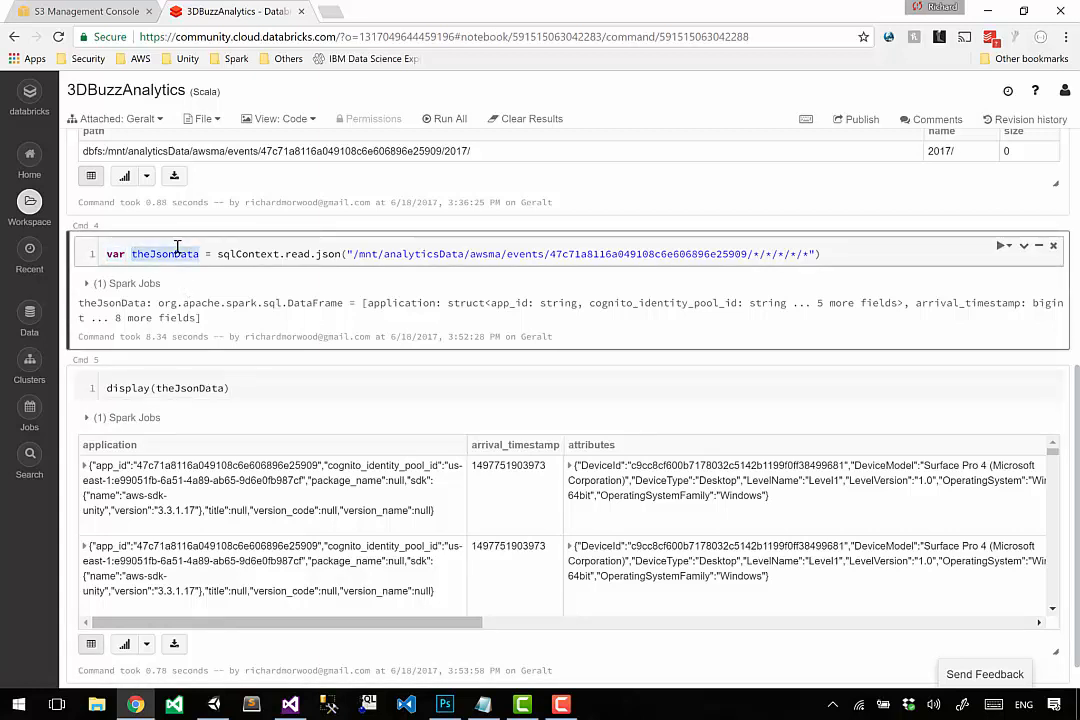
key("ctrl+c")
key("End")
key("Return")
key("ctrl+v")
type(".")
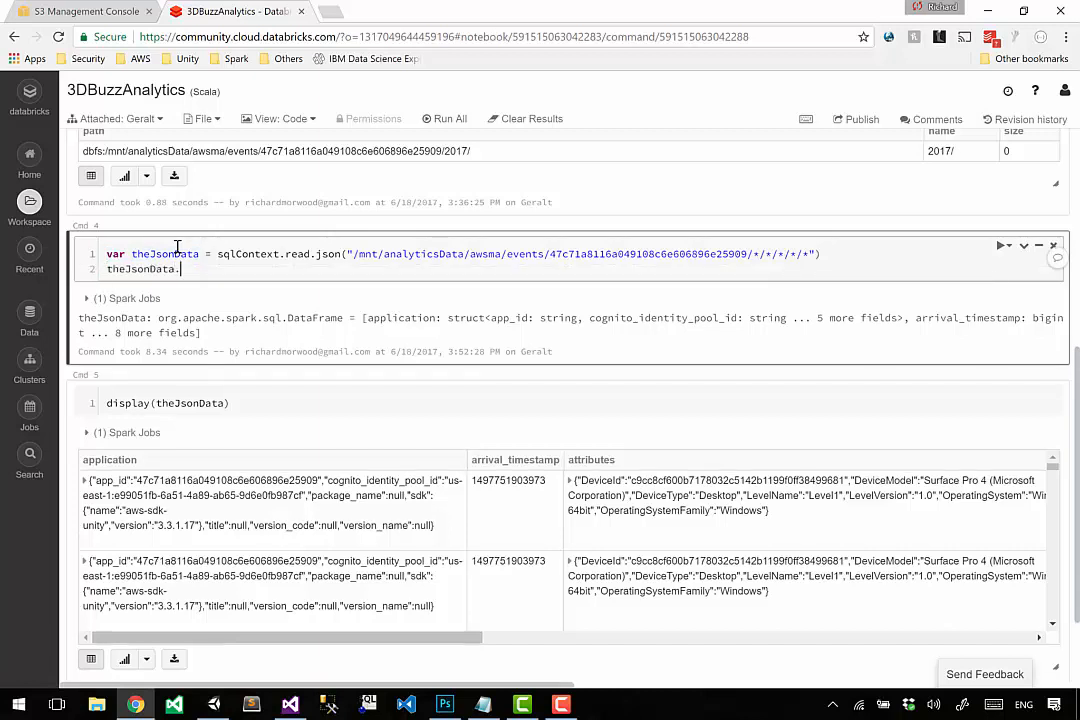
type("cache()")
Review the JSON read statement and its cache() call, and run the Cmd 4 cell.
double_click(195, 269)
left_click_drag(239, 258, 827, 253)
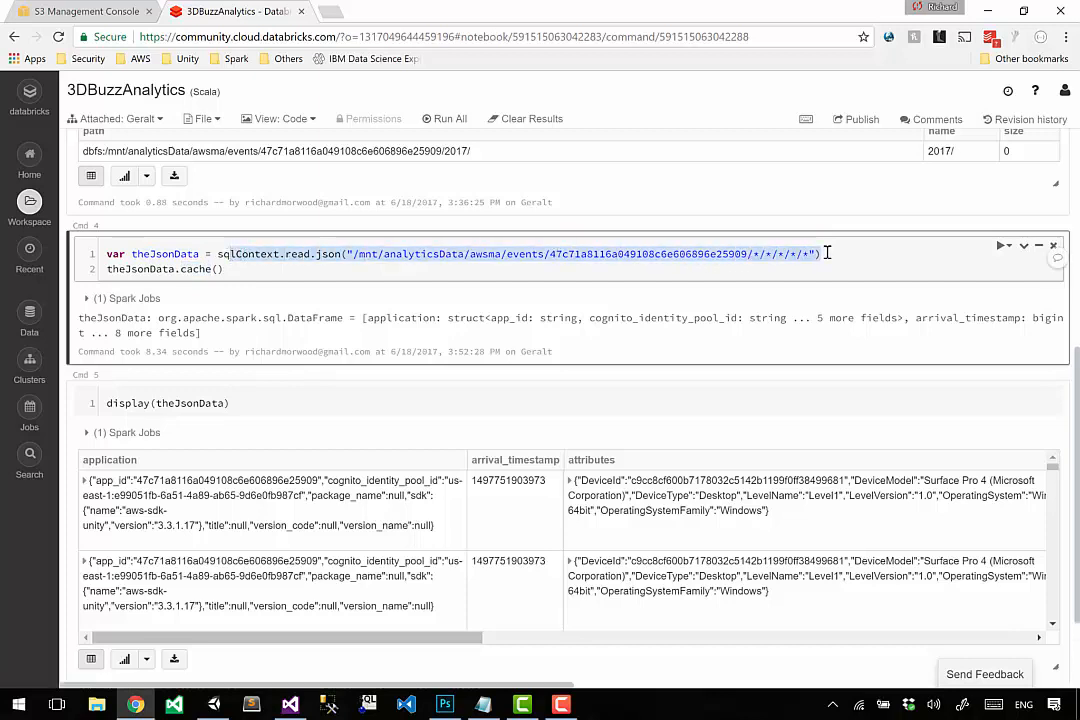
left_click(213, 269)
left_click_drag(213, 269, 247, 268)
left_click(247, 268)
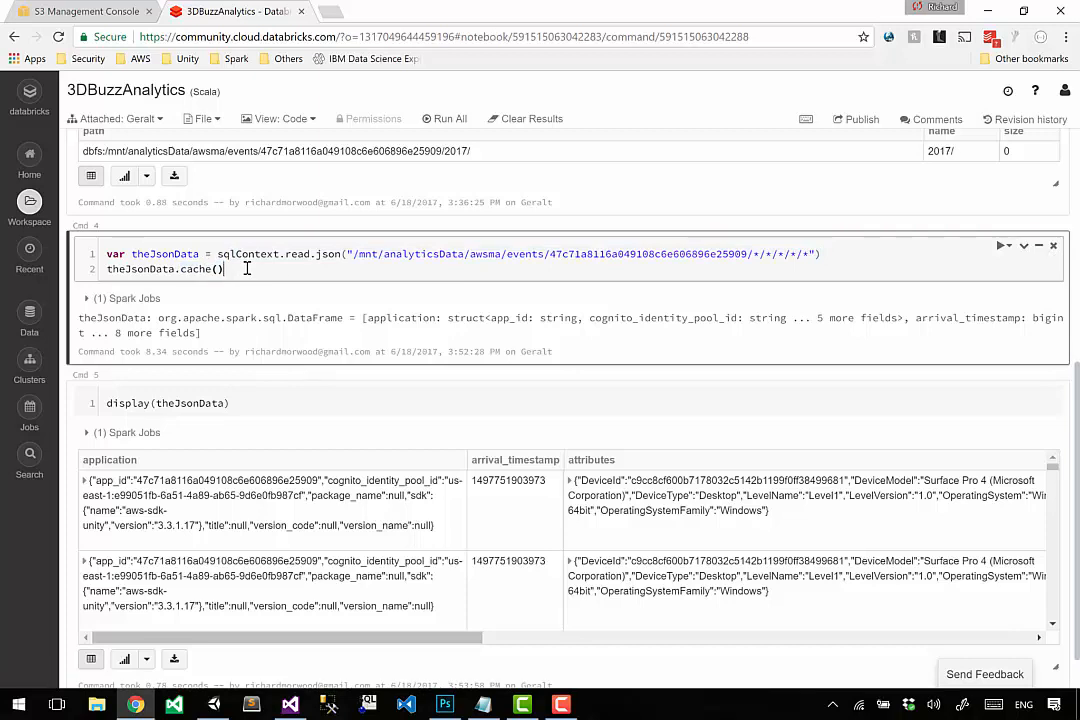
key("ctrl+Return")
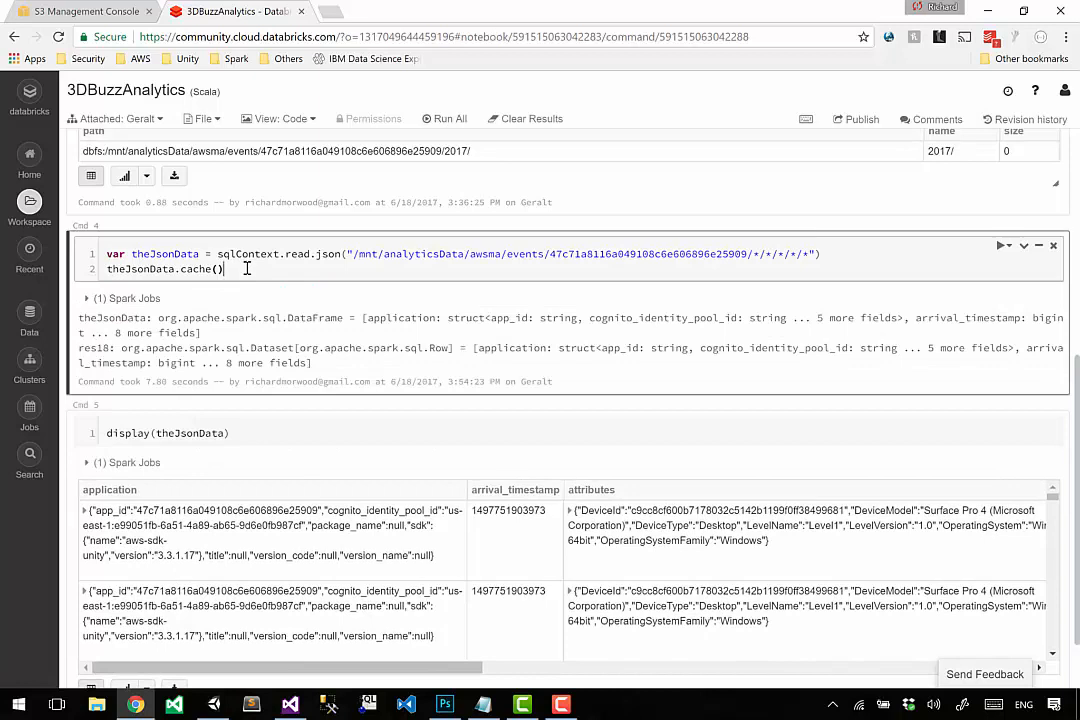
Check the schema outputs of the caching cell and rerun display(theJsonData) in Cmd 5.
left_click_drag(96, 317, 411, 327)
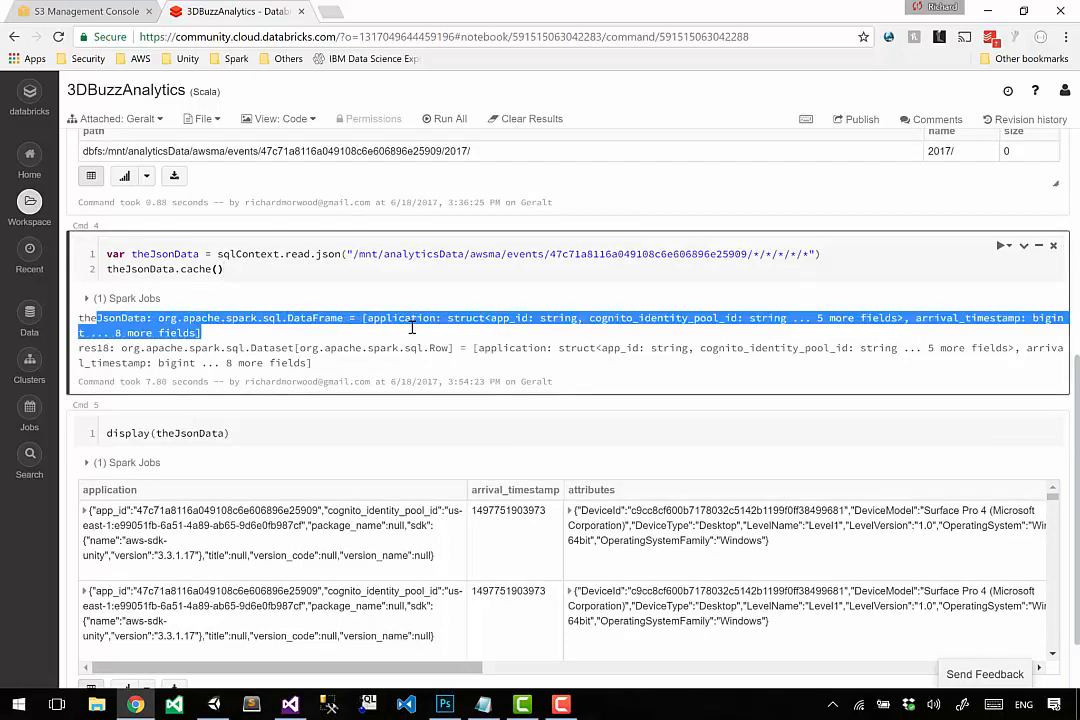
left_click_drag(474, 348, 498, 368)
left_click(335, 443)
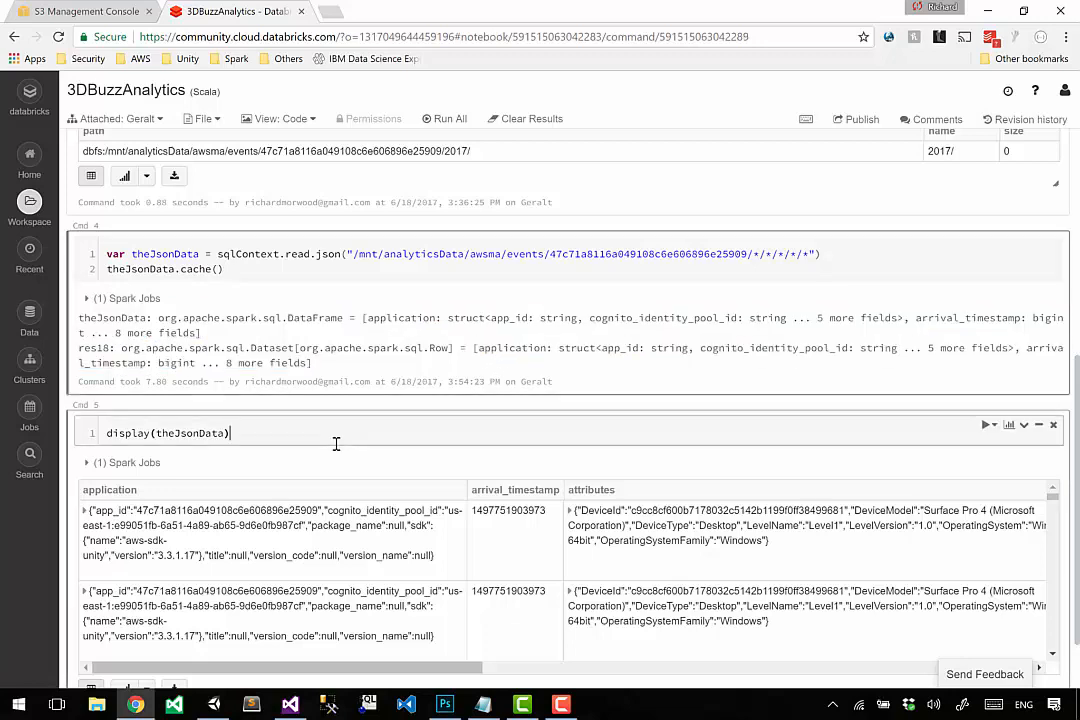
key("shift+Return")
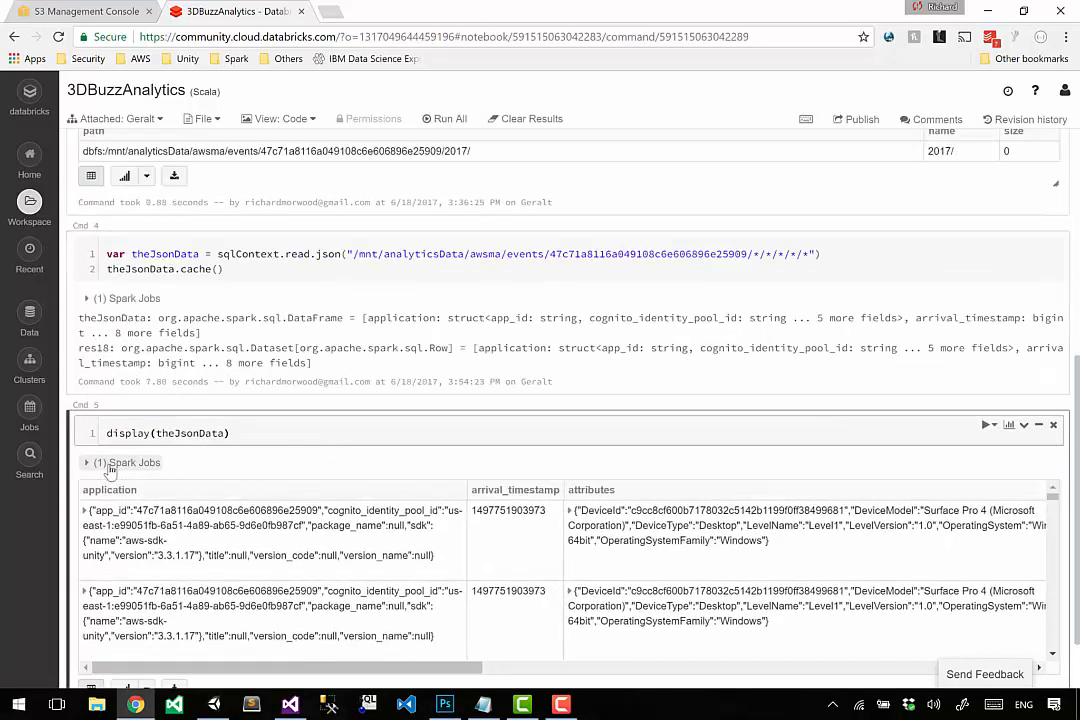
scroll(97, 470, "down", 1)
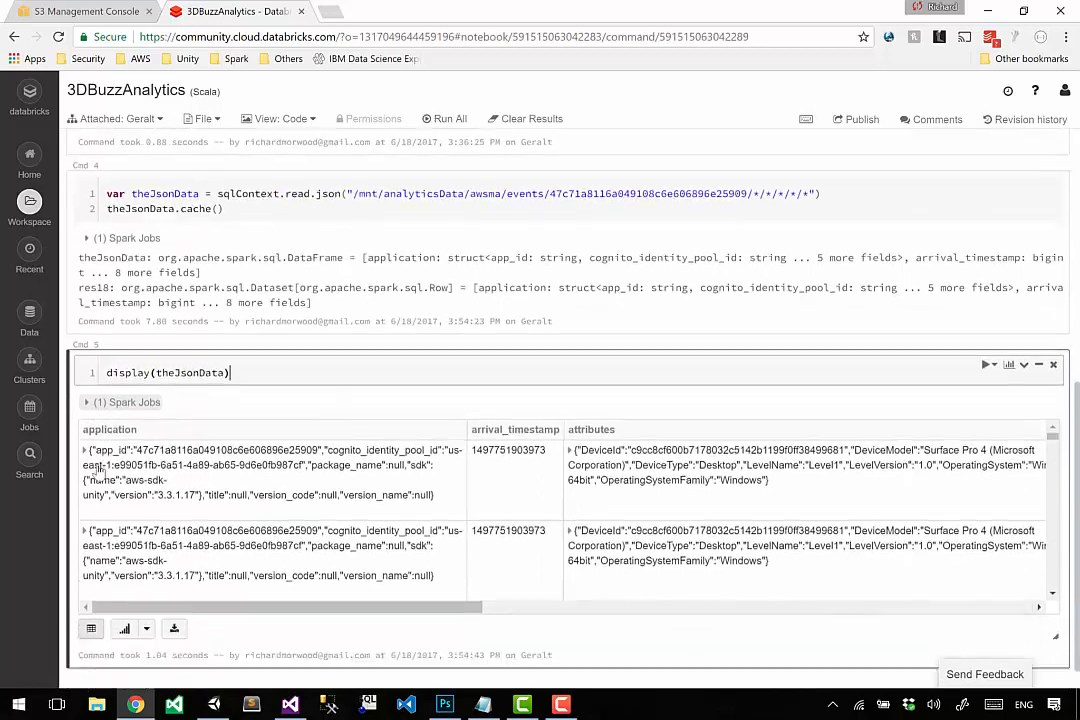
Expand the Spark job under the display cell and open the storage view from its job details.
left_click(129, 381)
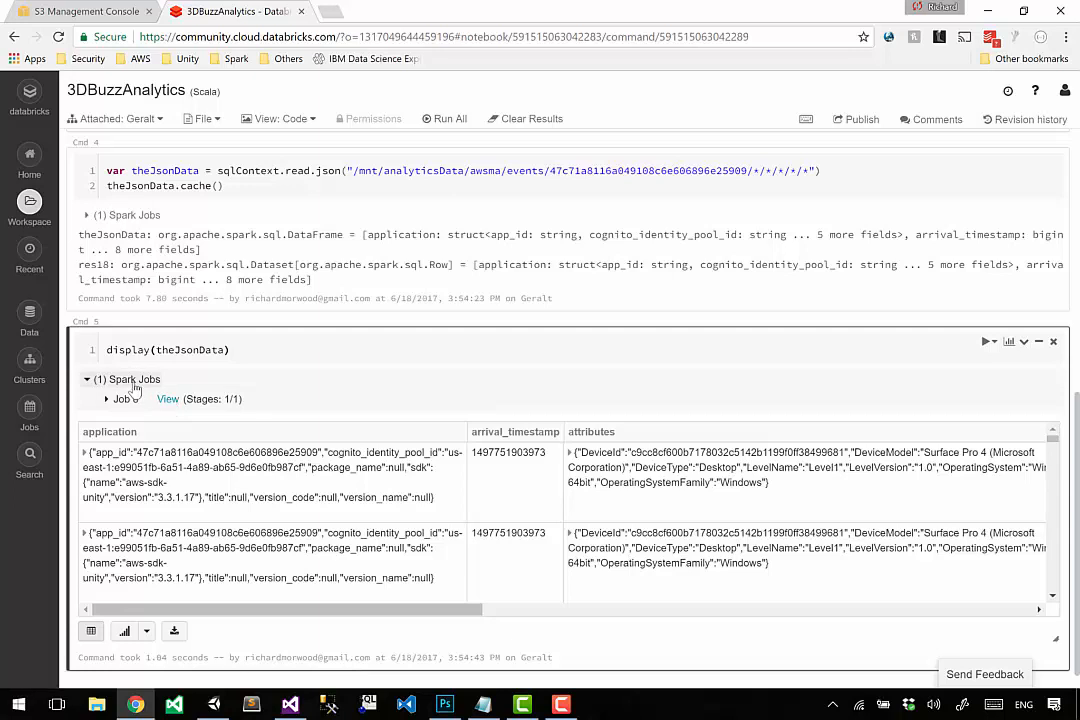
left_click(122, 399)
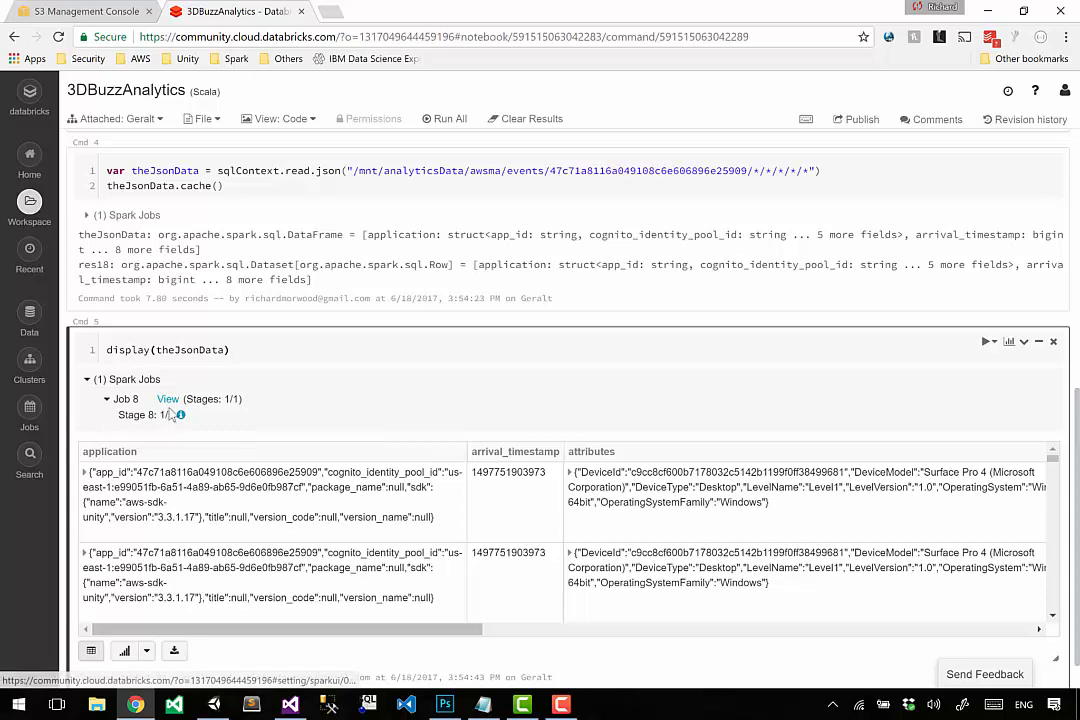
left_click(168, 400)
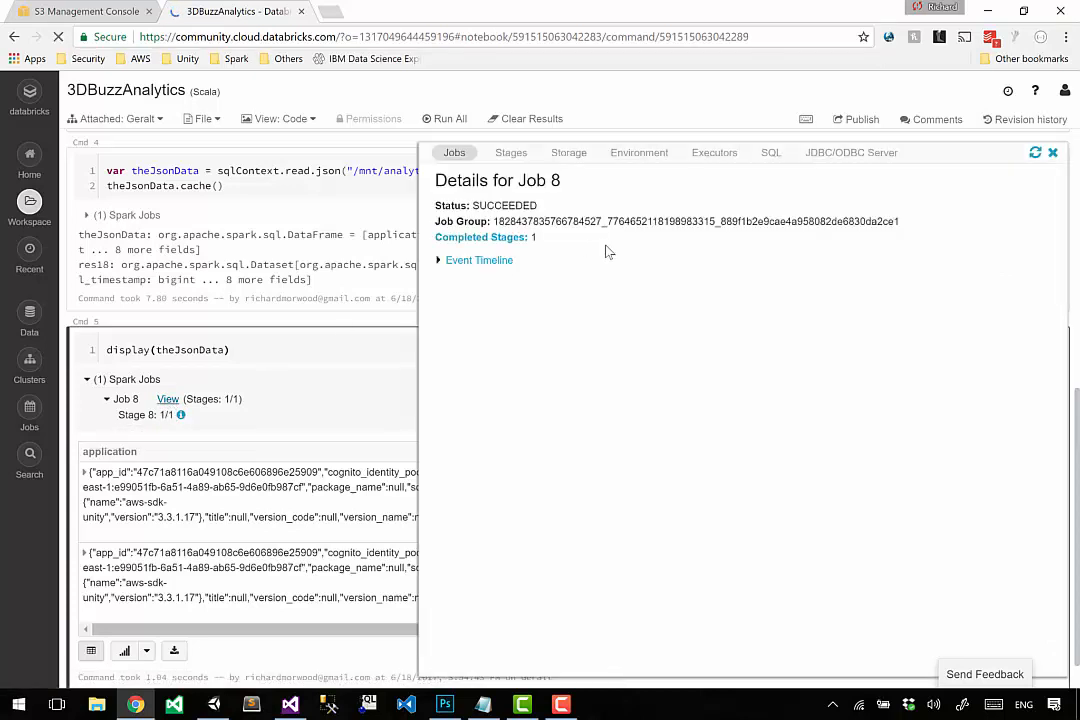
left_click(563, 163)
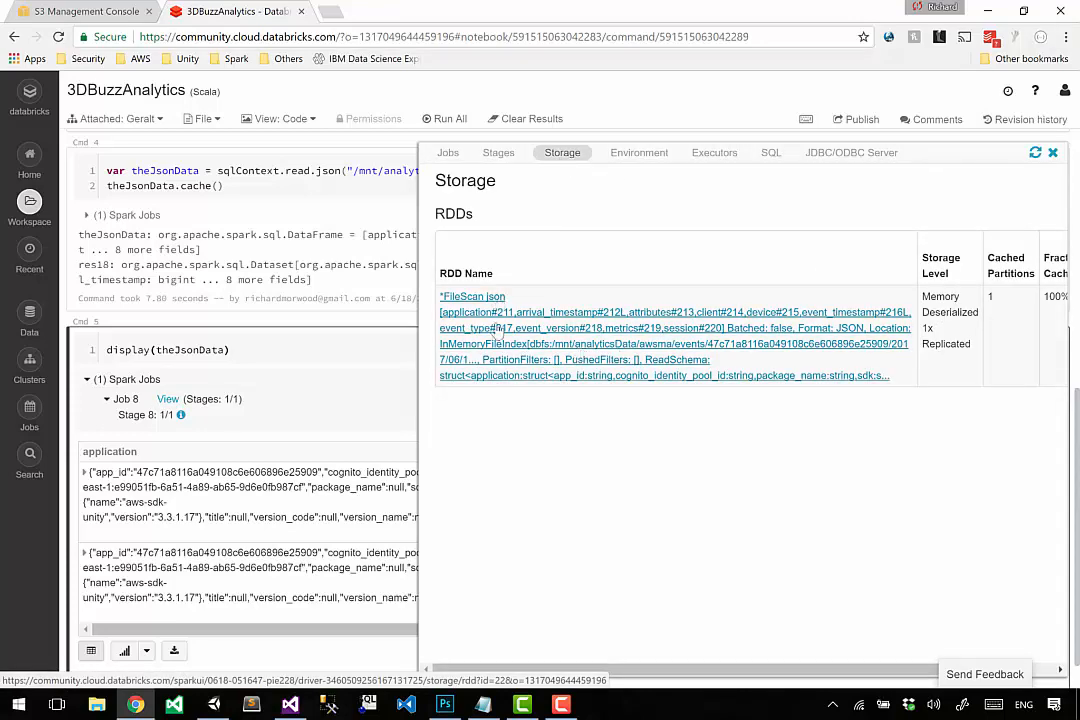
Examine the cached RDD's storage level, fraction cached and size in memory, and close the Spark details.
scroll(735, 309, "right", 2)
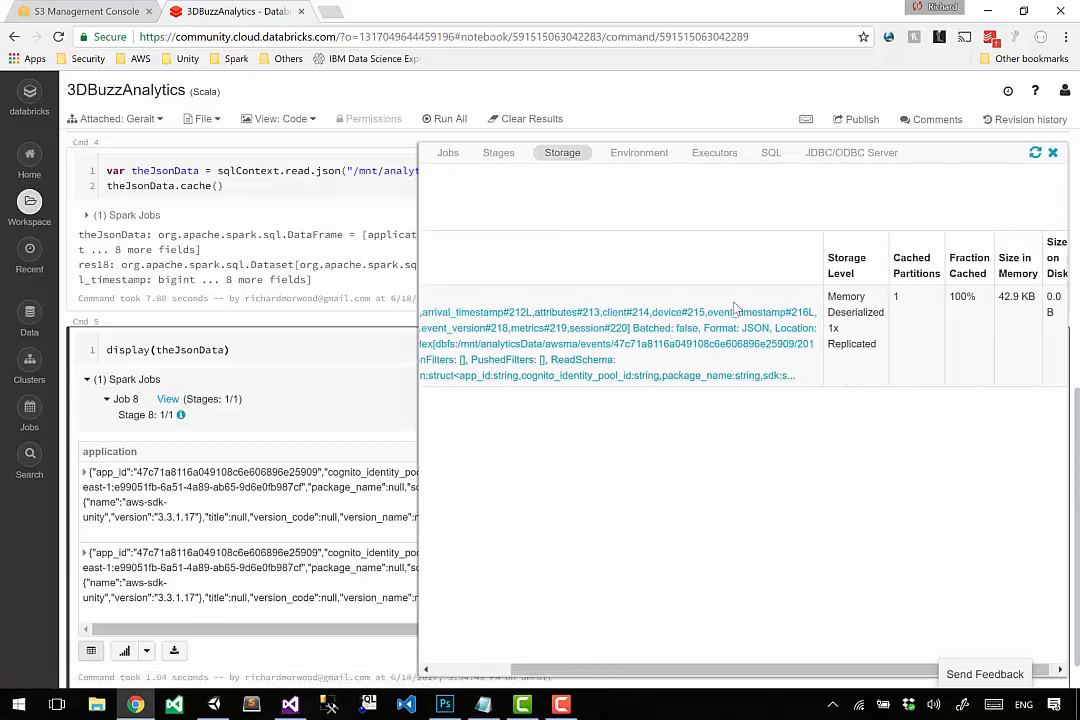
left_click_drag(993, 296, 1025, 294)
left_click(1025, 294)
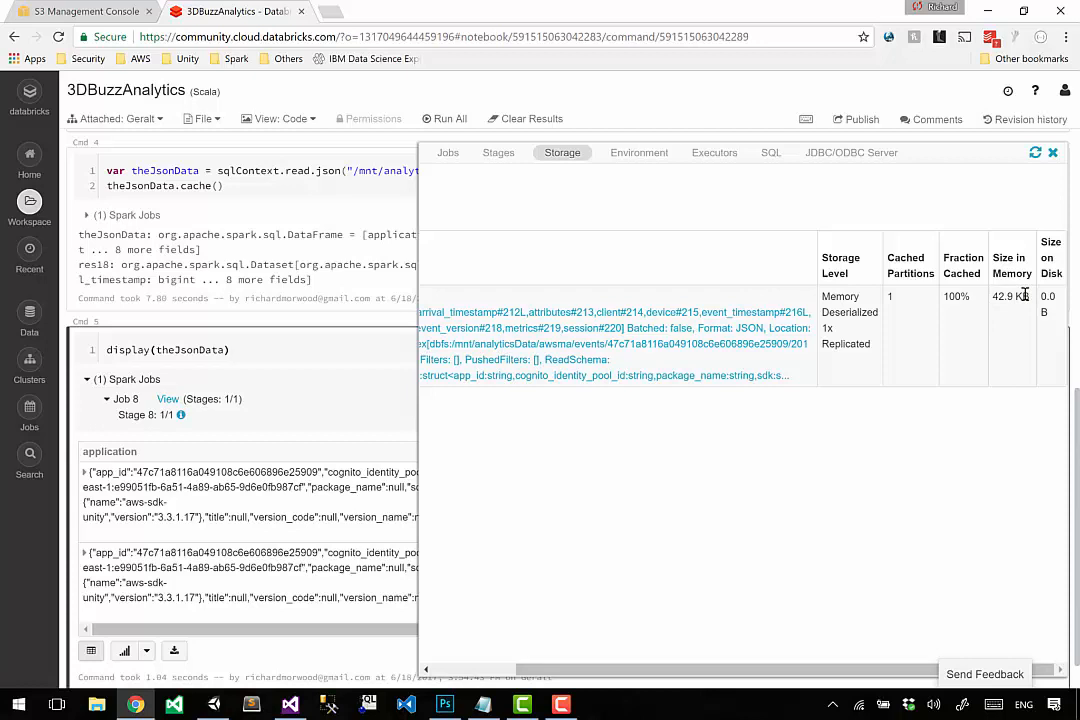
left_click_drag(959, 276, 974, 352)
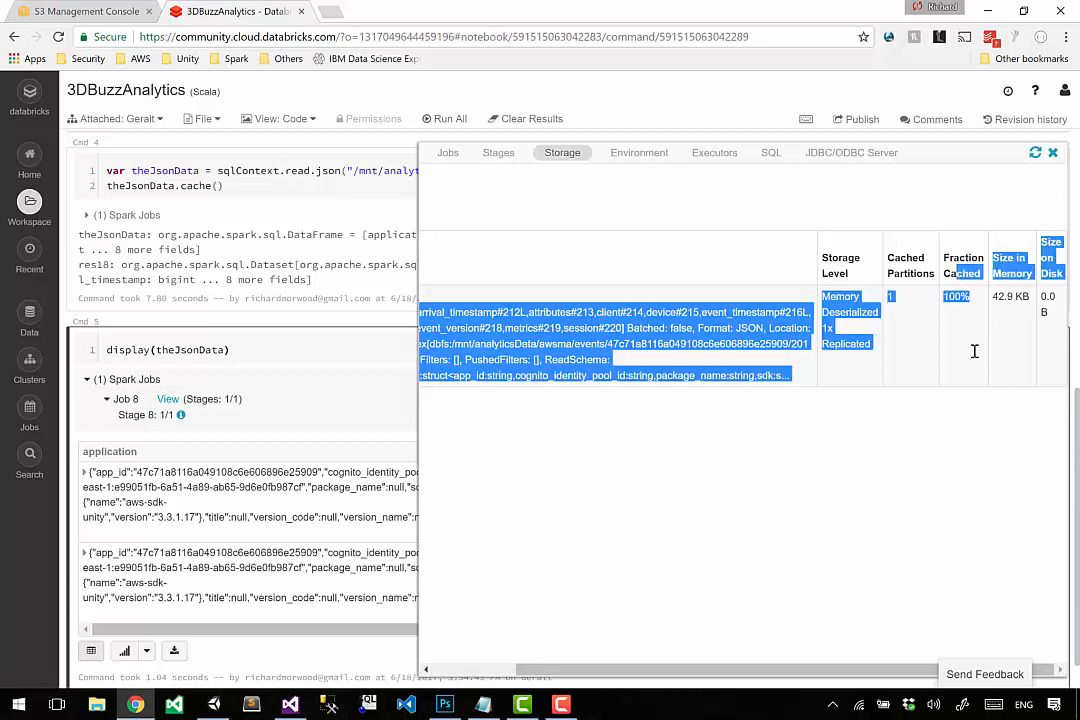
left_click(976, 356)
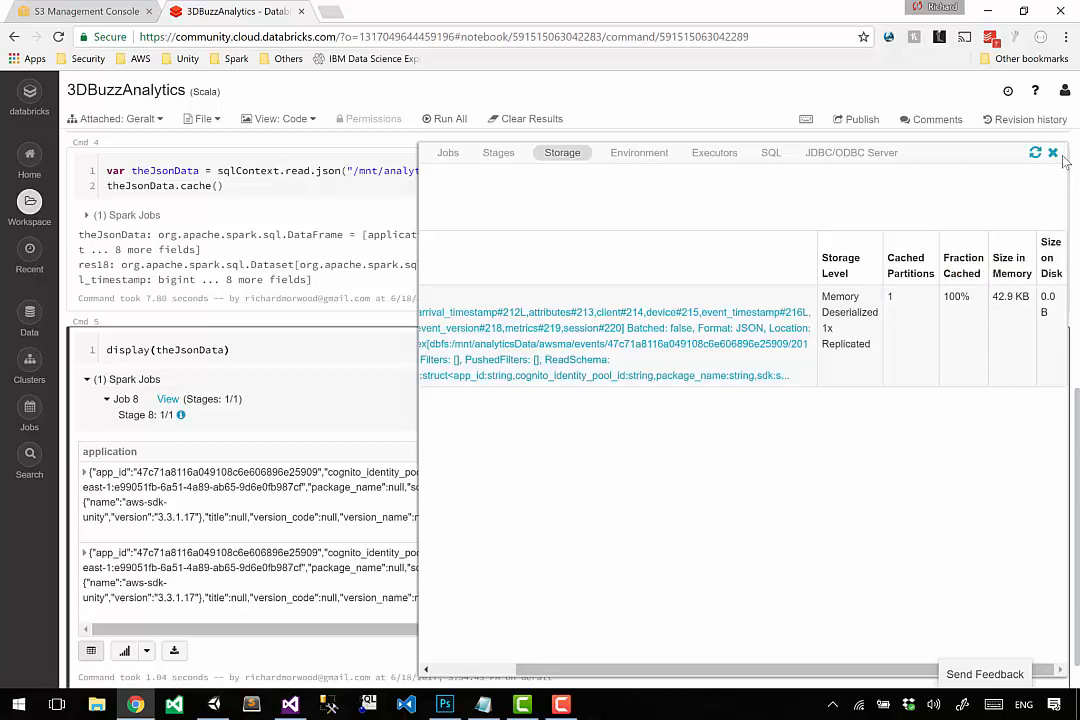
left_click_drag(993, 297, 1026, 298)
left_click(1026, 298)
left_click(1052, 153)
Copy the display(theJsonData) command into two new cells, Cmd 6 and Cmd 7, at the notebook's end.
left_click(410, 352)
key("ctrl+a")
key("ctrl+c")
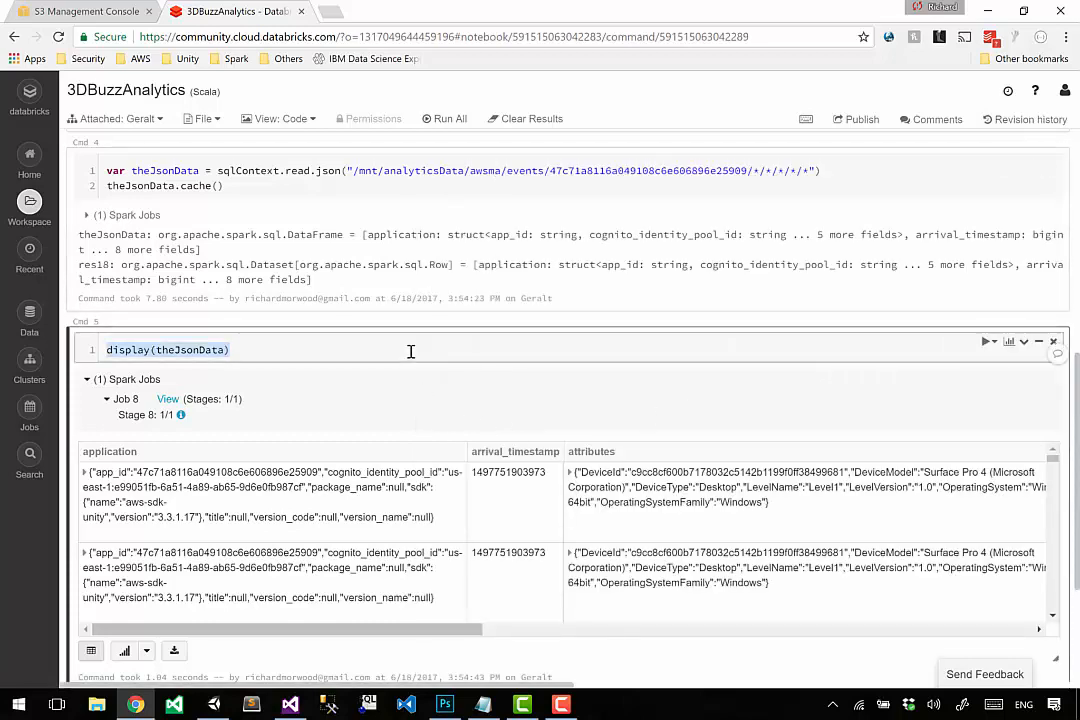
scroll(338, 488, "down", 3)
scroll(578, 488, "up", 2)
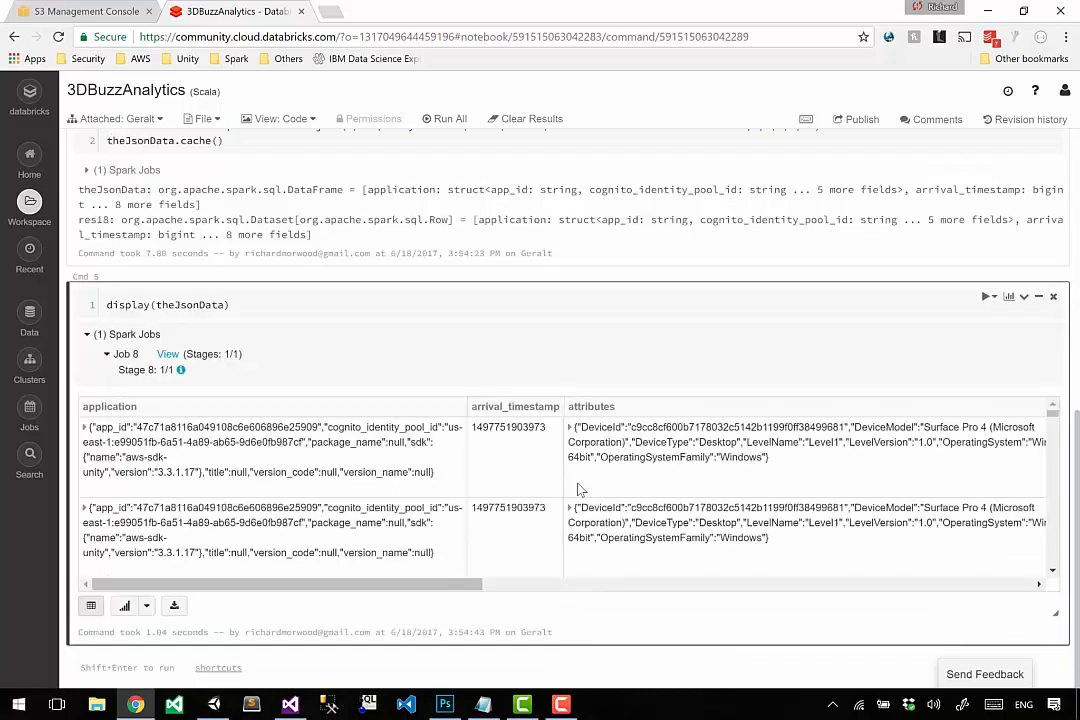
left_click(575, 653)
key("ctrl+v")
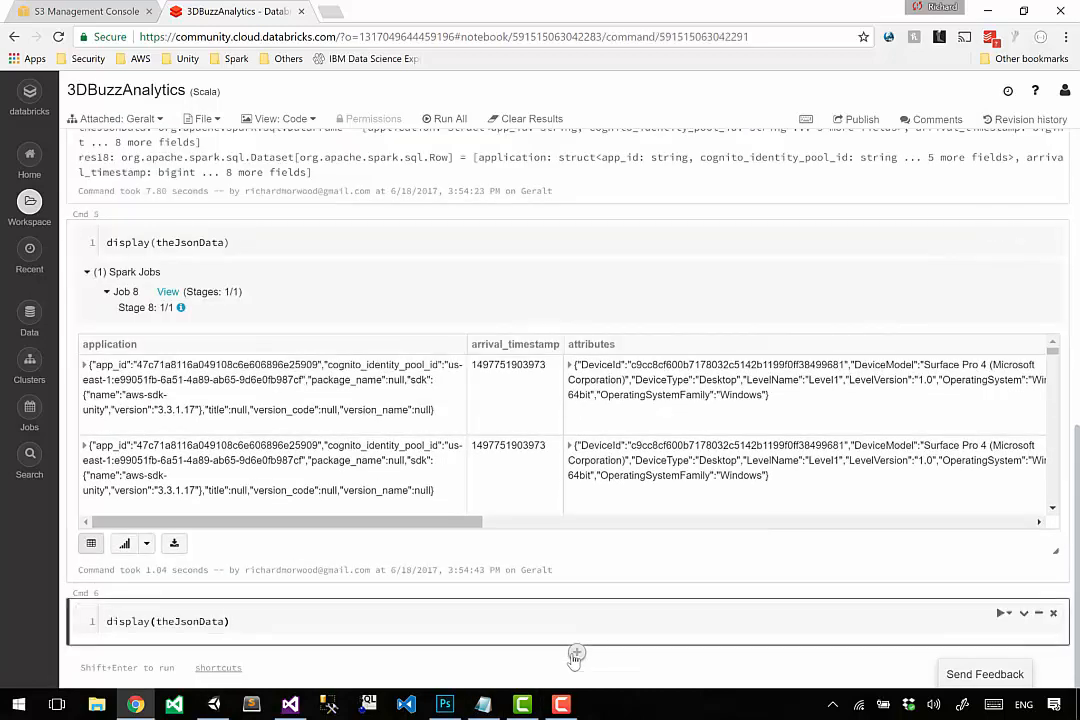
left_click(575, 653)
key("ctrl+v")
Examine the three display(theJsonData) cells and the theJsonData.cache() line in Cmd 4 that they depend on.
left_click(340, 180)
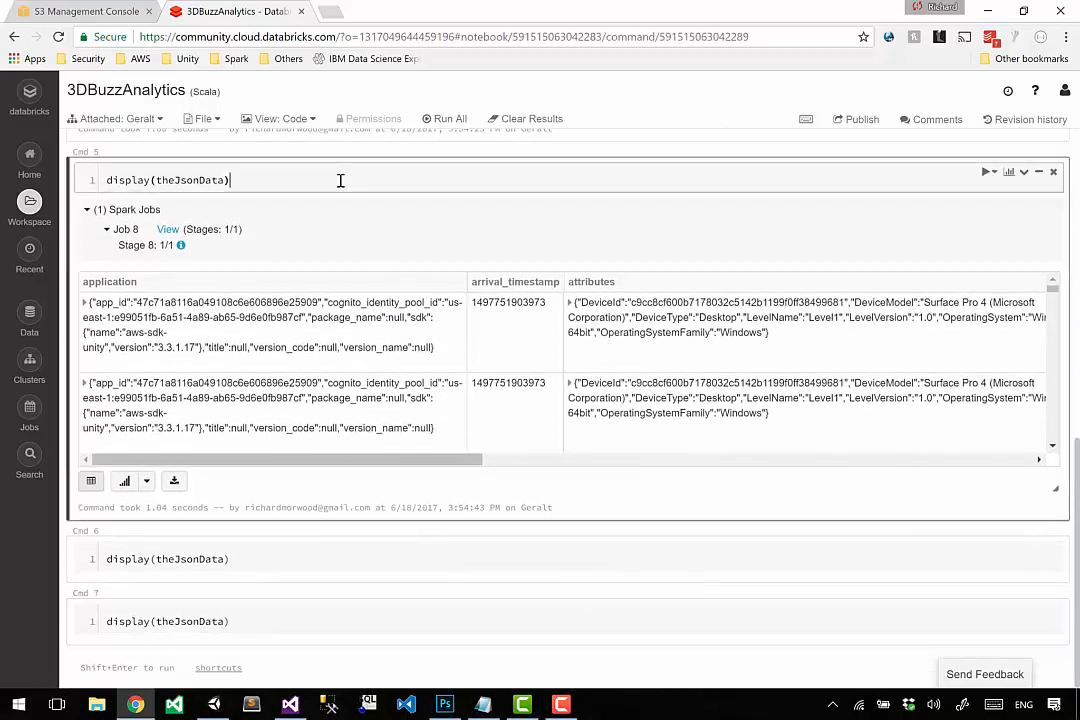
left_click(271, 563)
left_click(266, 625)
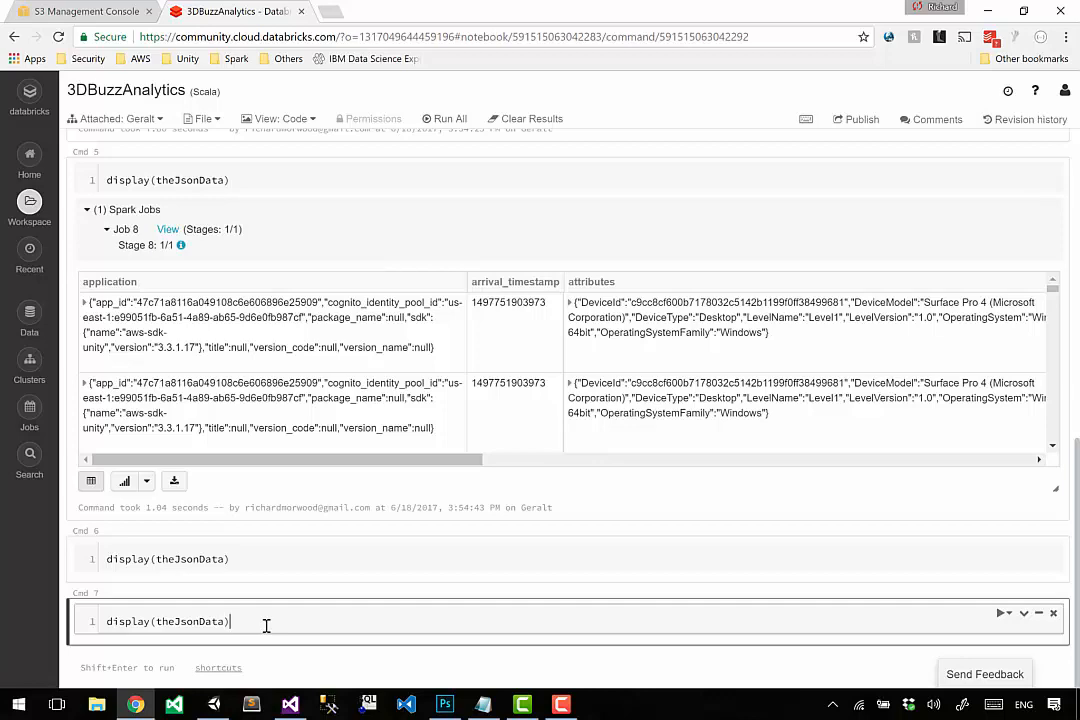
scroll(266, 625, "up", 2)
scroll(277, 268, "up", 7)
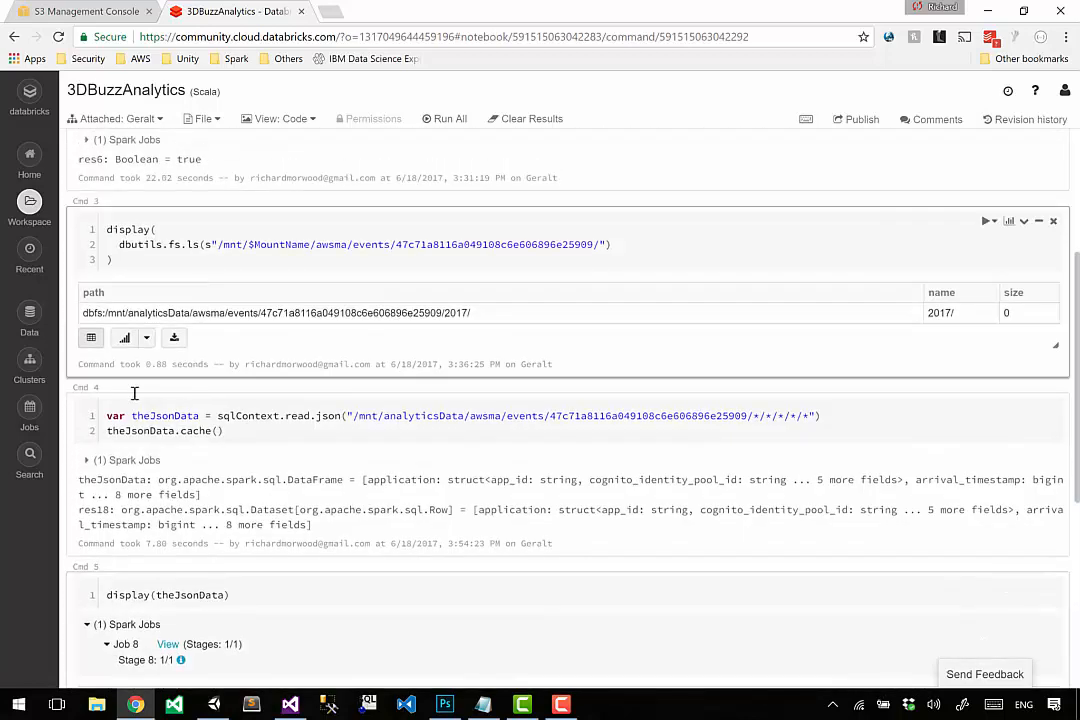
left_click(208, 415)
left_click_drag(286, 428, 304, 433)
left_click(304, 433)
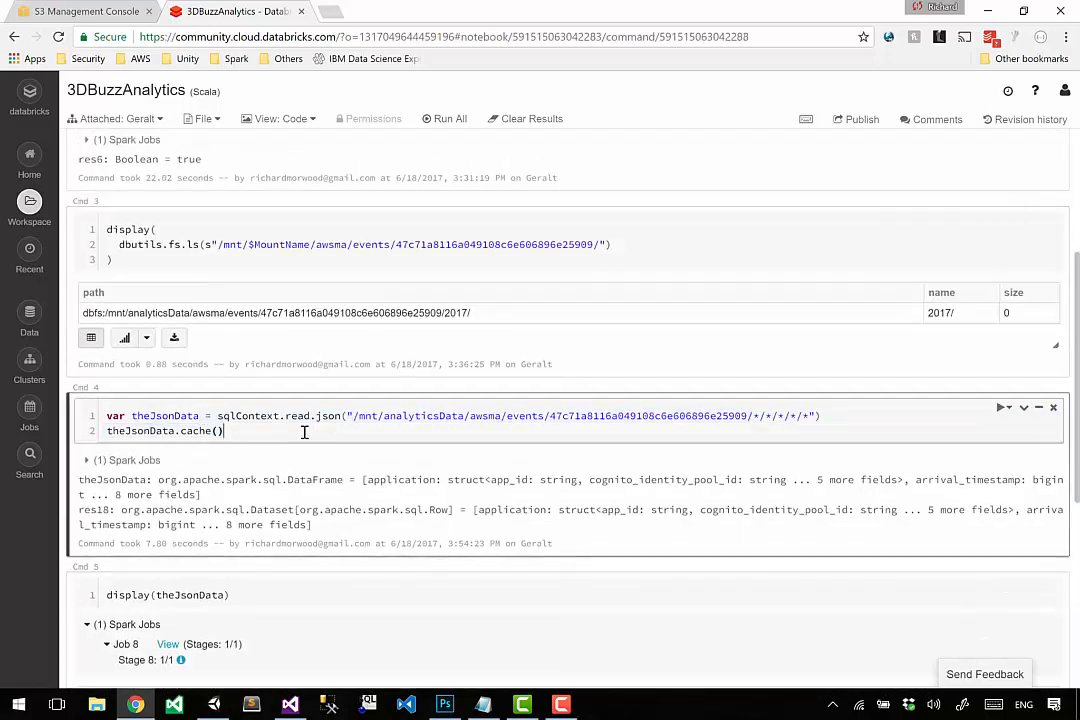
double_click(212, 430)
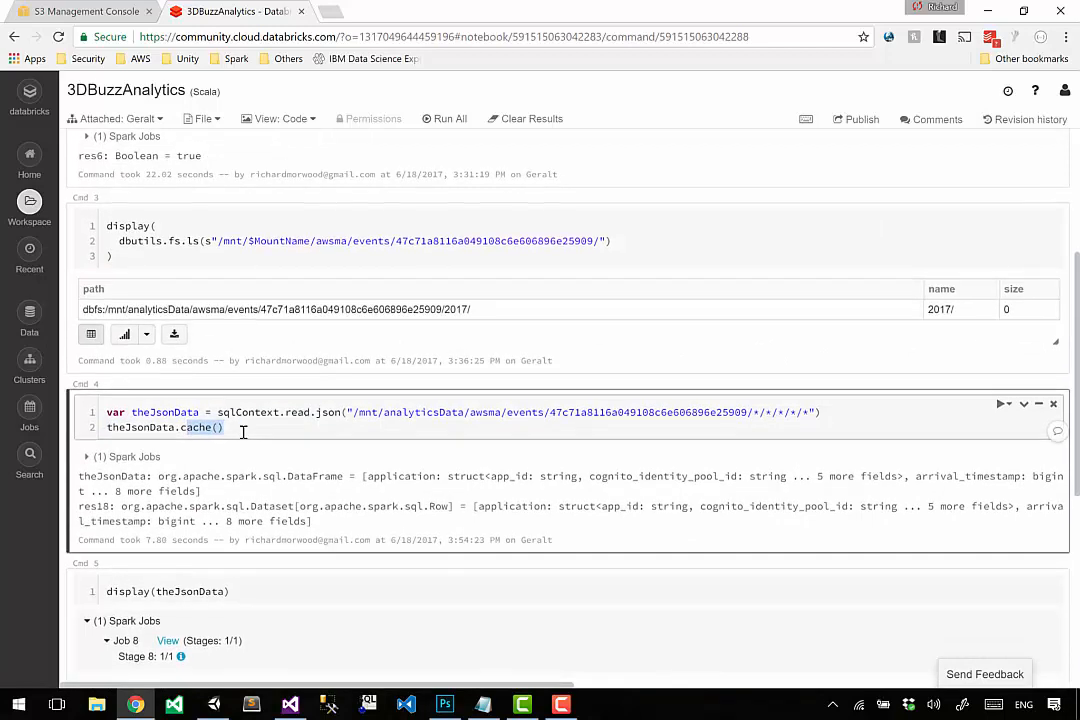
scroll(176, 366, "down", 5)
left_click_drag(174, 364, 309, 366)
scroll(207, 463, "down", 4)
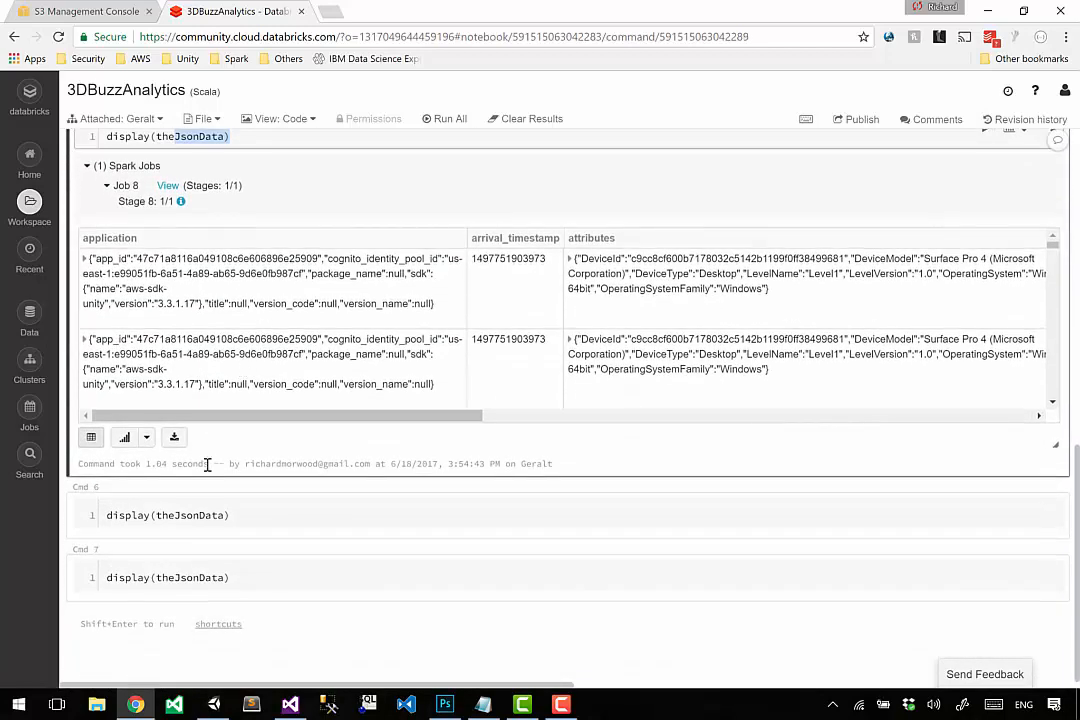
left_click(190, 510)
Clear the display(theJsonData) code from the Cmd 7 and Cmd 6 cells.
left_click(189, 621)
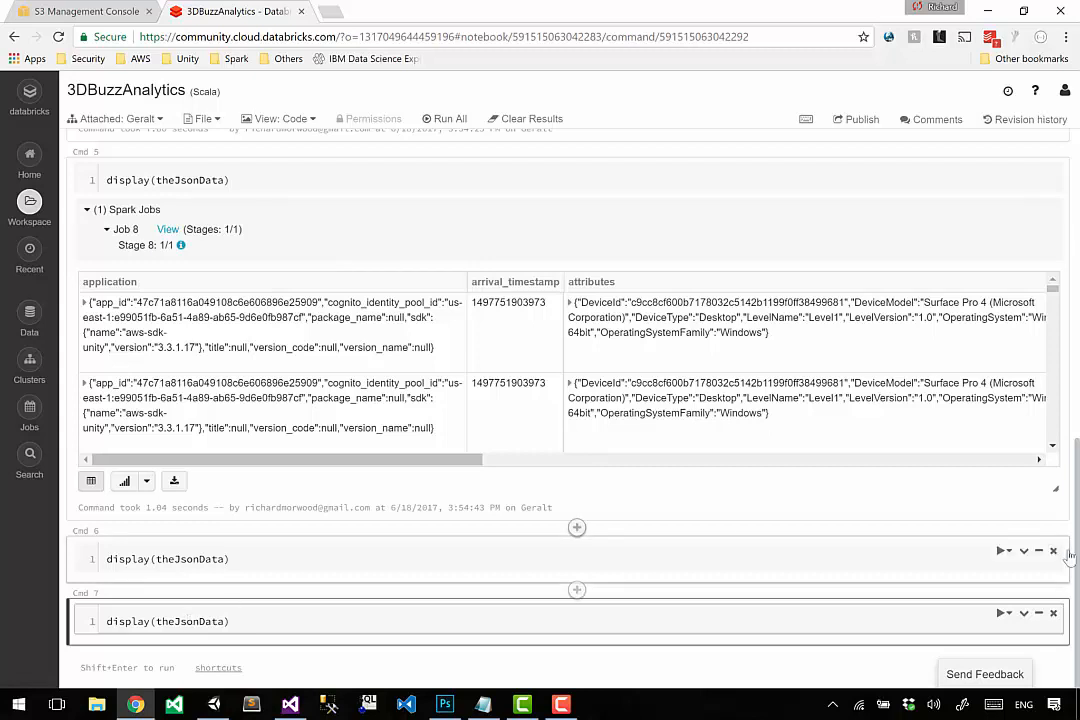
key("ctrl+a")
key("BackSpace")
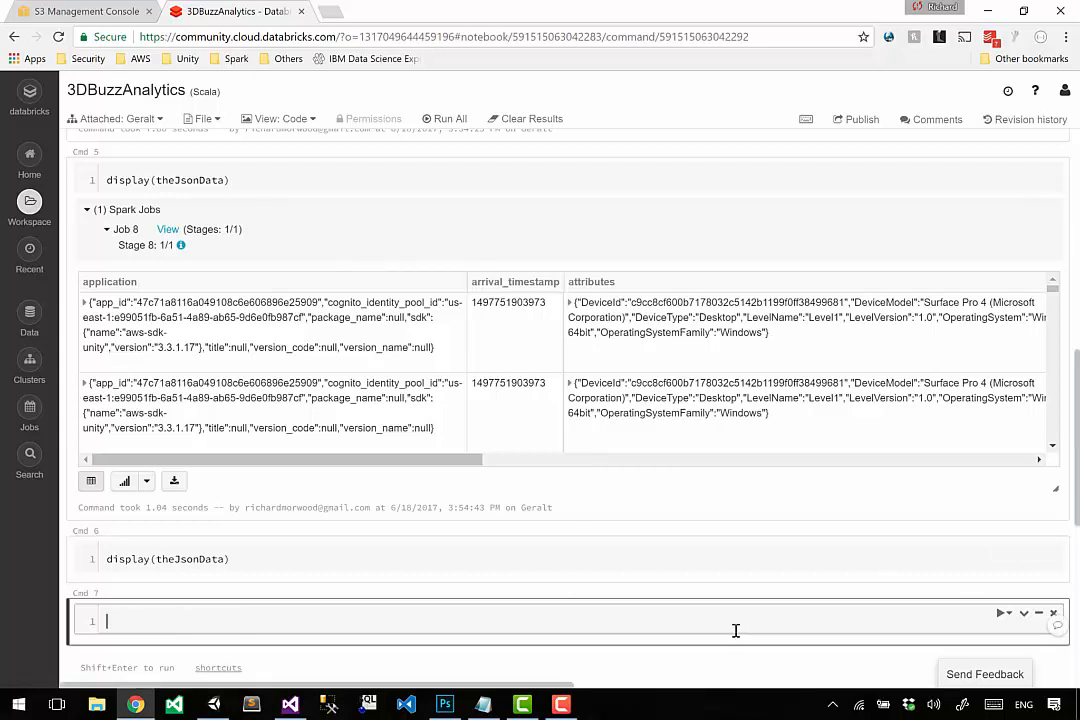
left_click(626, 568)
key("ctrl+a")
key("BackSpace")
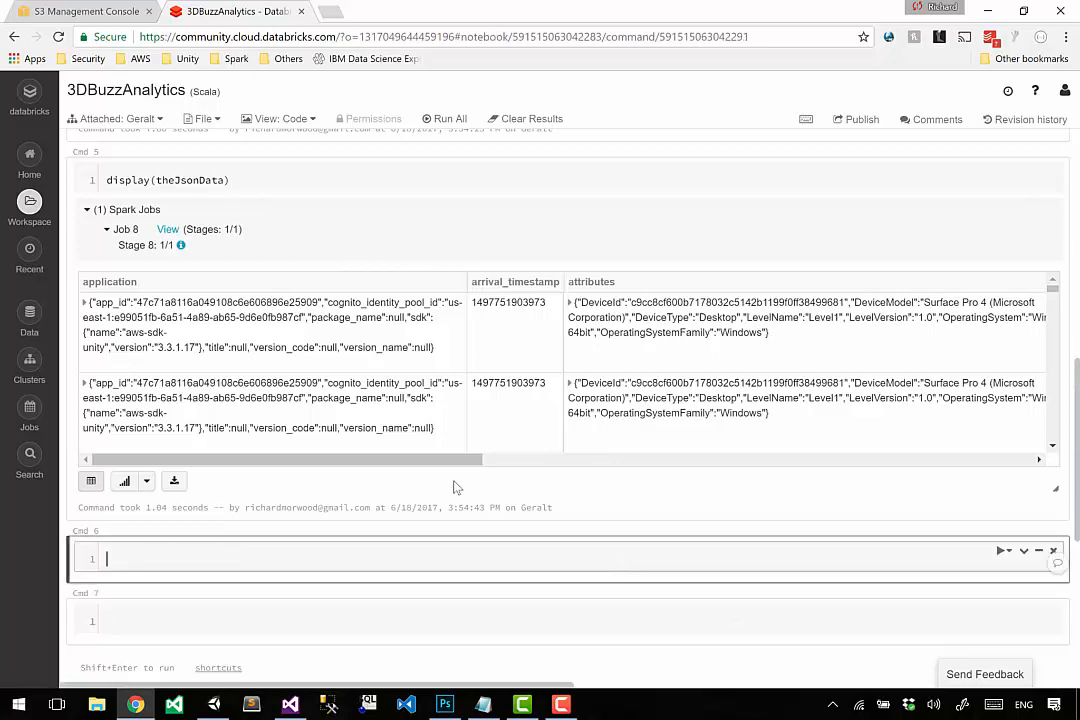
Copy the variable name theJsonData from the Cmd 5 display command into the empty Cmd 6 cell.
left_click(290, 182)
key("Left")
key("ctrl+shift+Left")
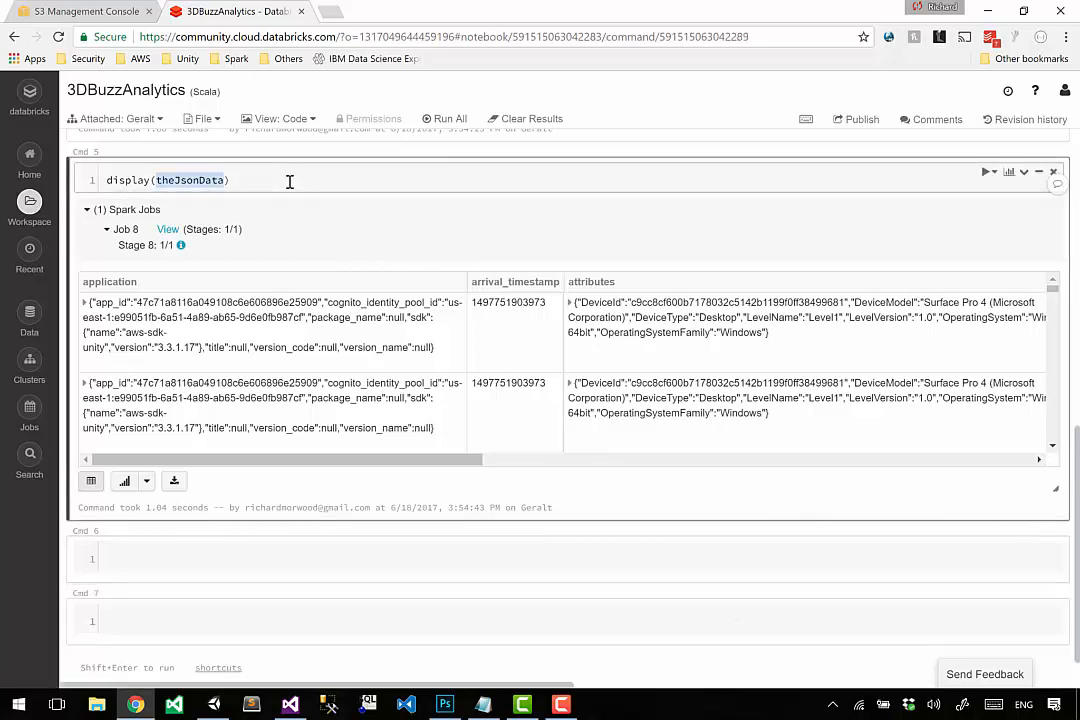
type("theJsonData")
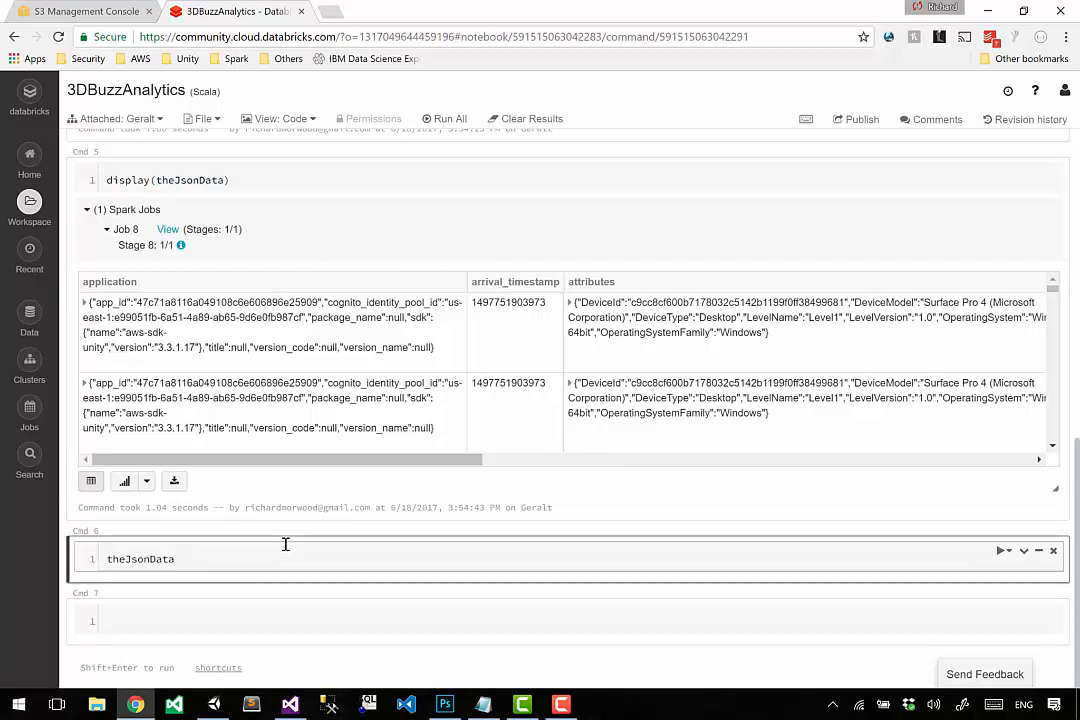
Append .createOrReplaceTempView("json_data") to theJsonData in Cmd 6 and review the statement.
type(".createOrReplaceTempView(\"json_data")
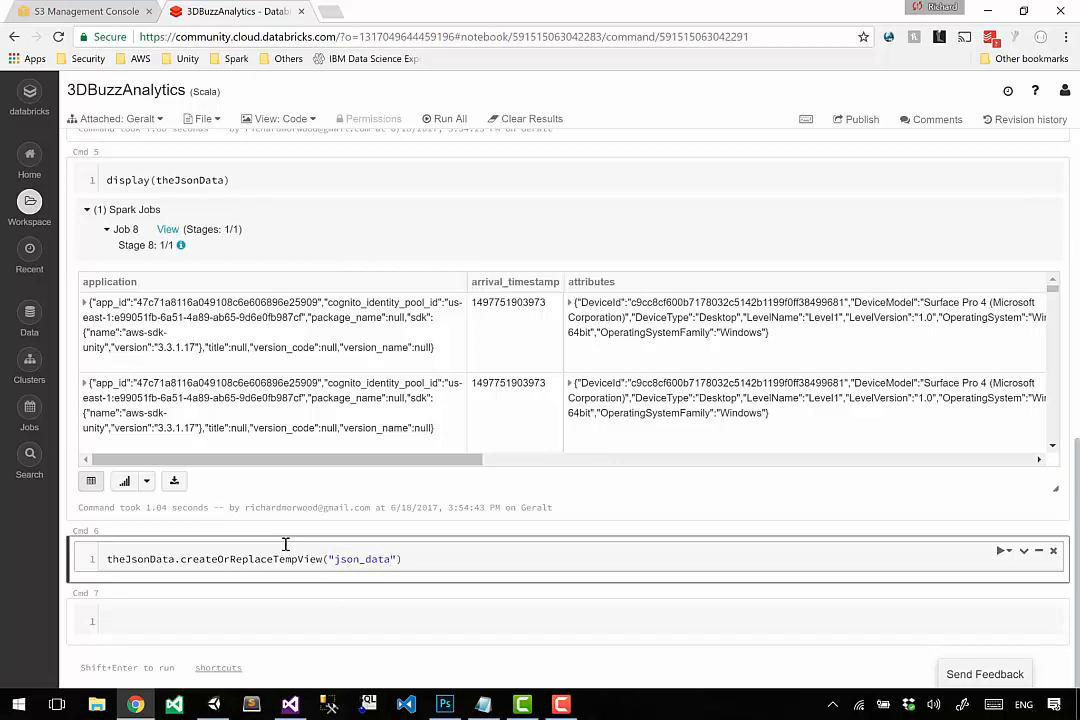
key("End")
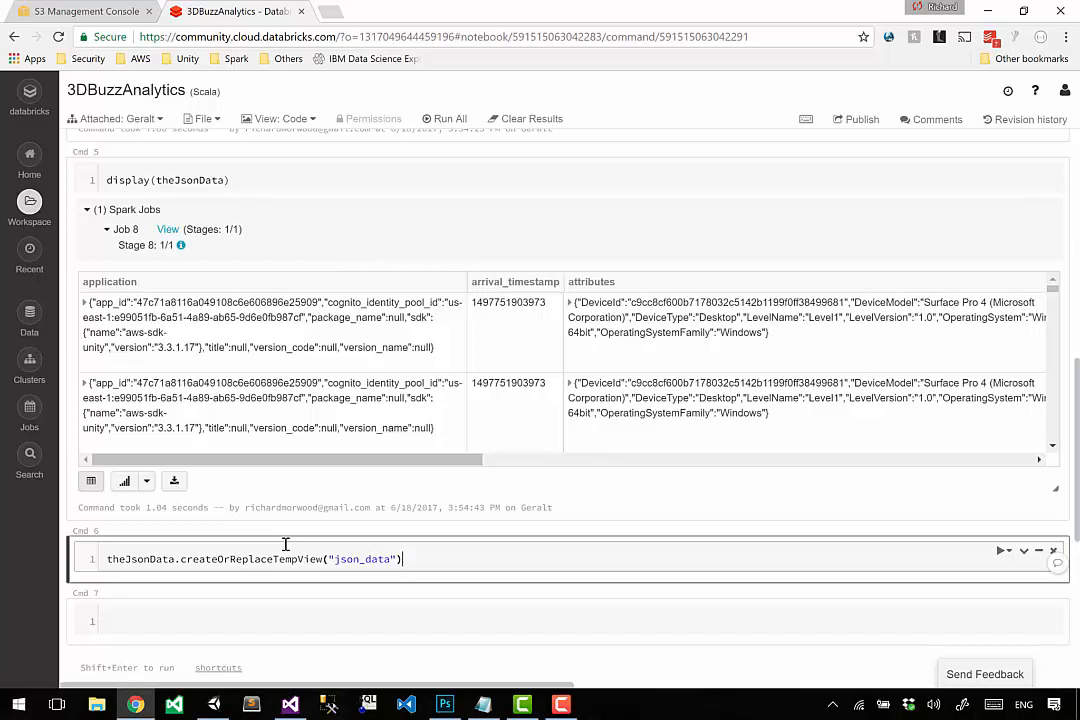
double_click(217, 558)
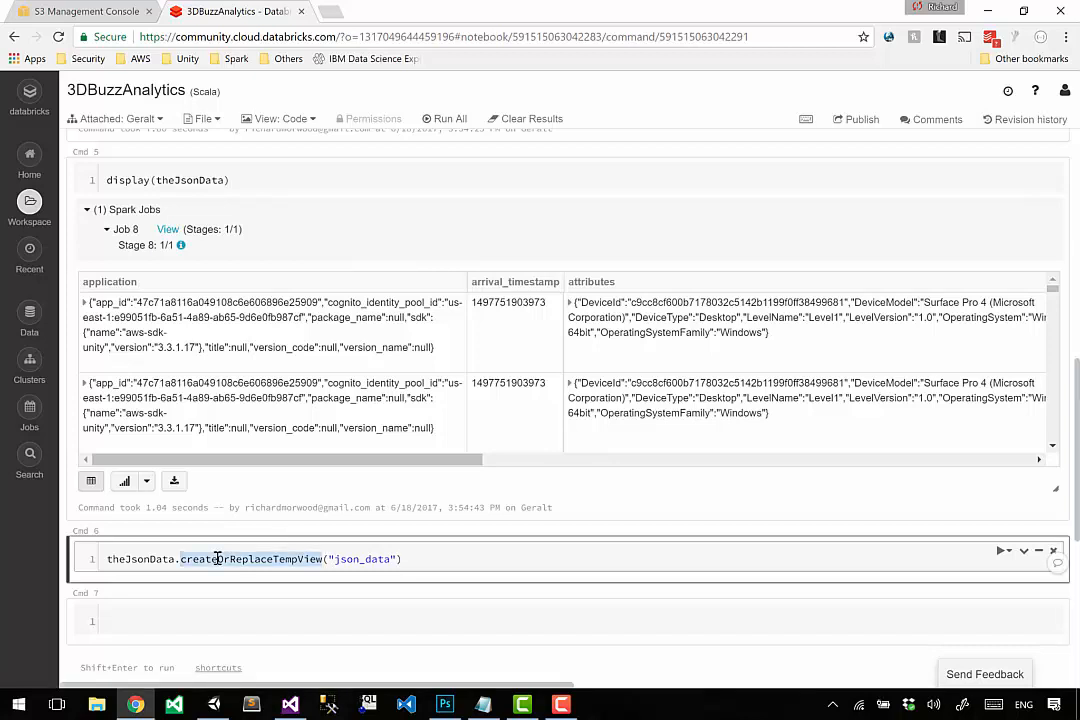
double_click(181, 564)
double_click(155, 559)
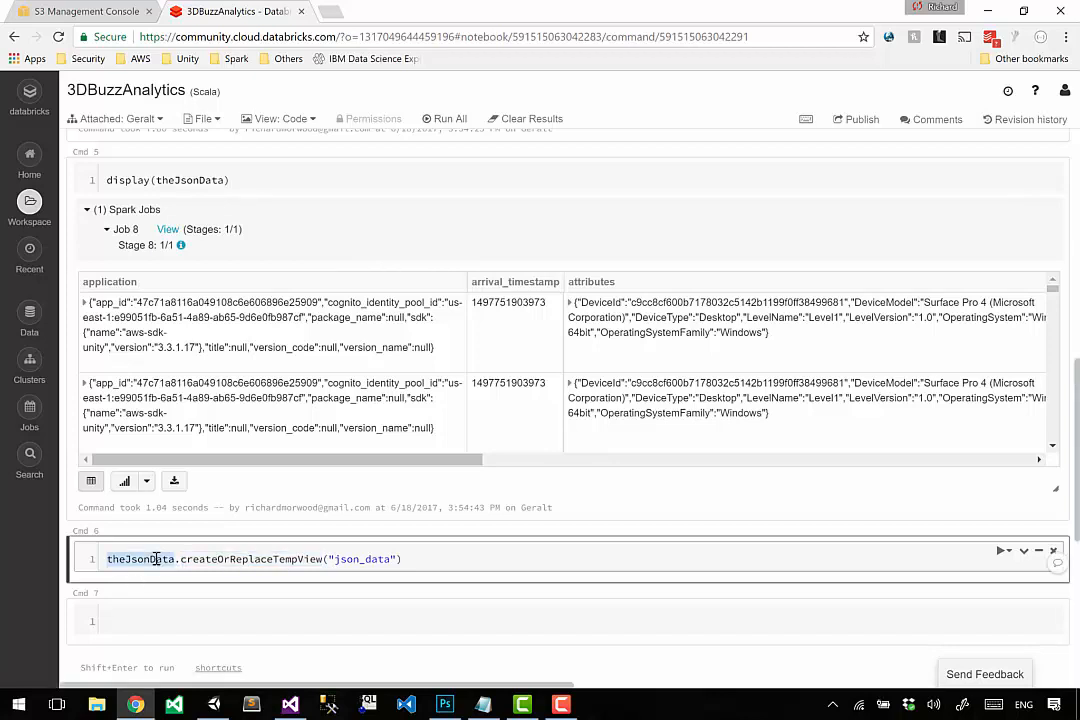
Start the empty Cmd 7 cell with the %sql magic command and a new line for the query.
double_click(362, 559)
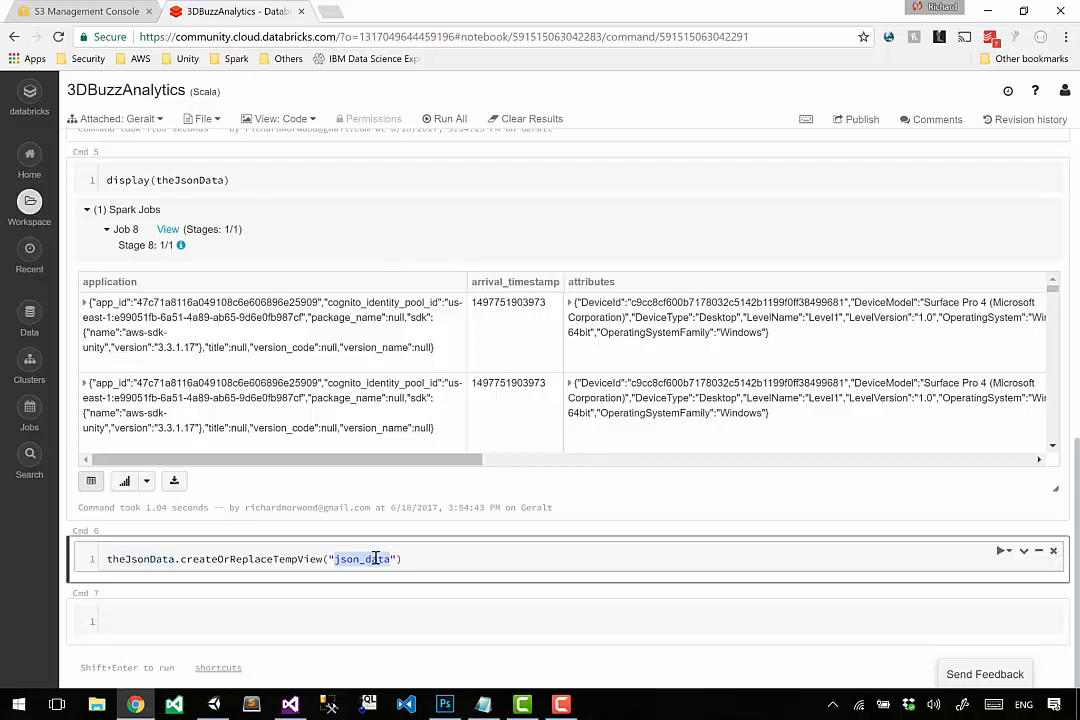
left_click(328, 622)
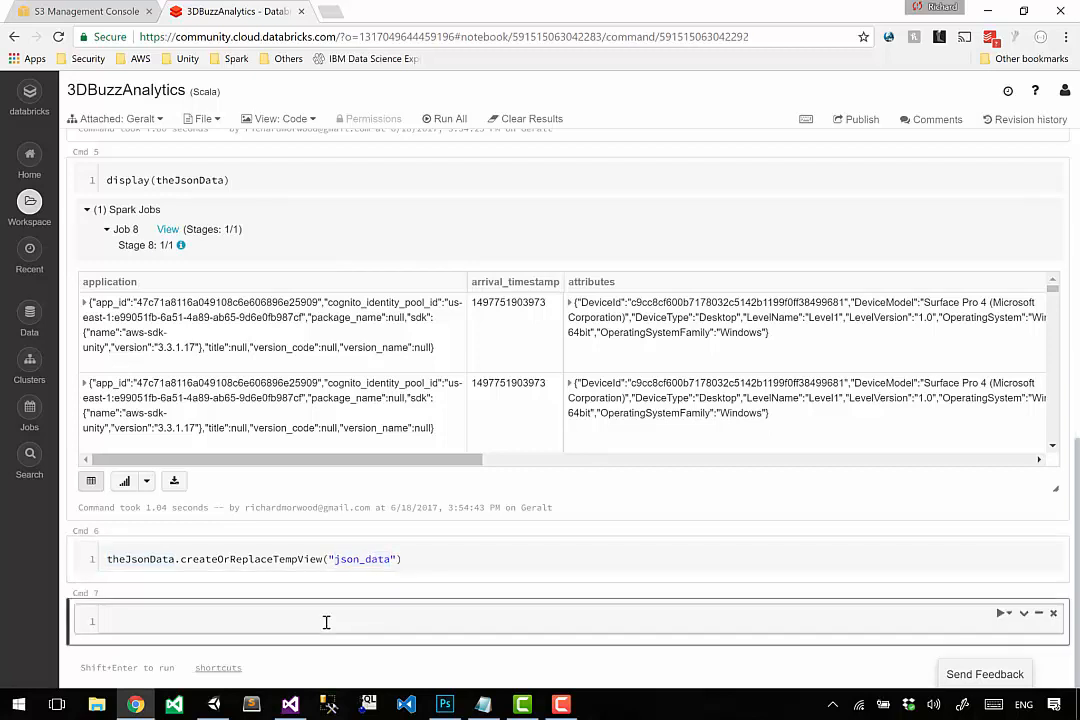
left_click(234, 180)
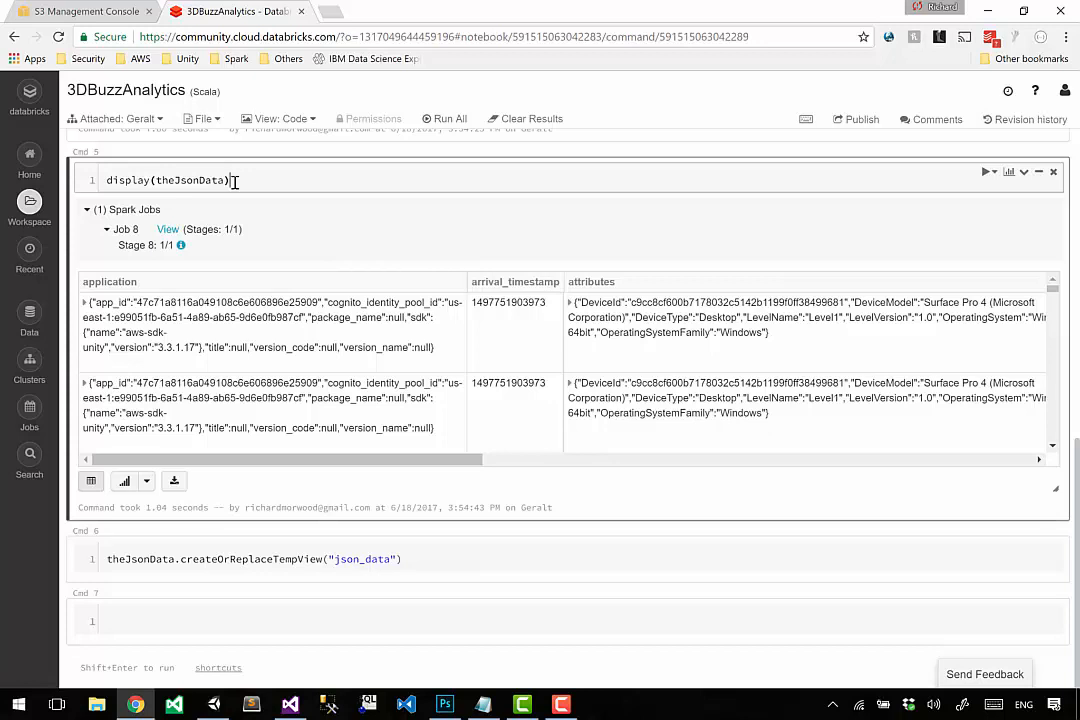
left_click(220, 621)
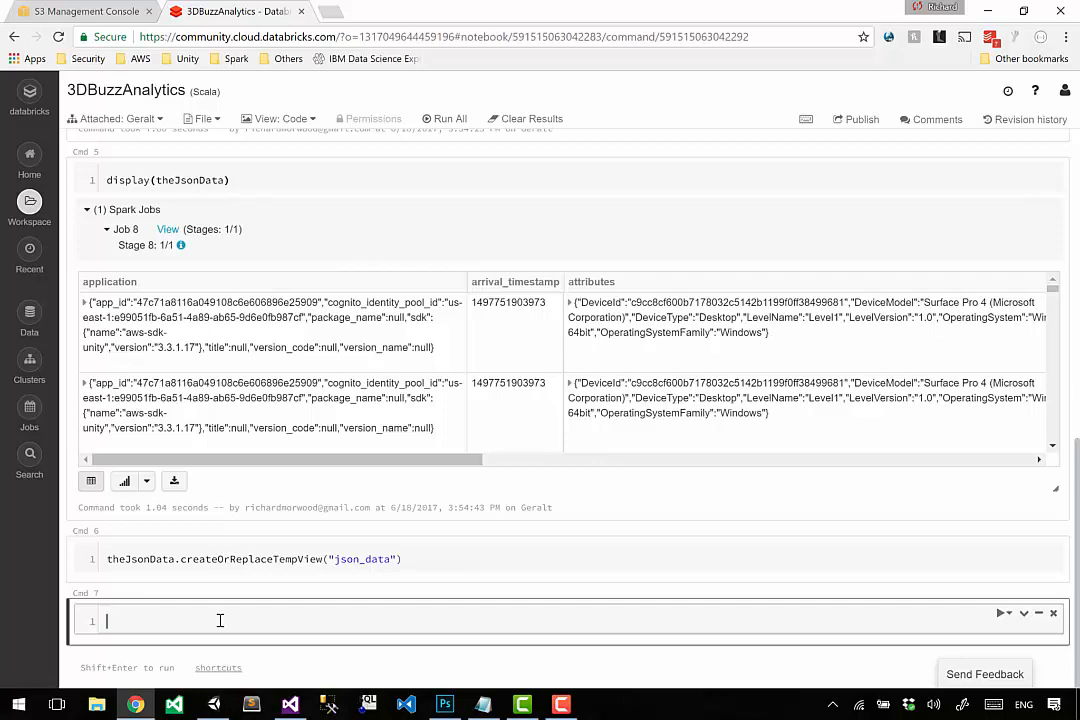
type("%sql")
key("Return")
left_click_drag(160, 618, 112, 610)
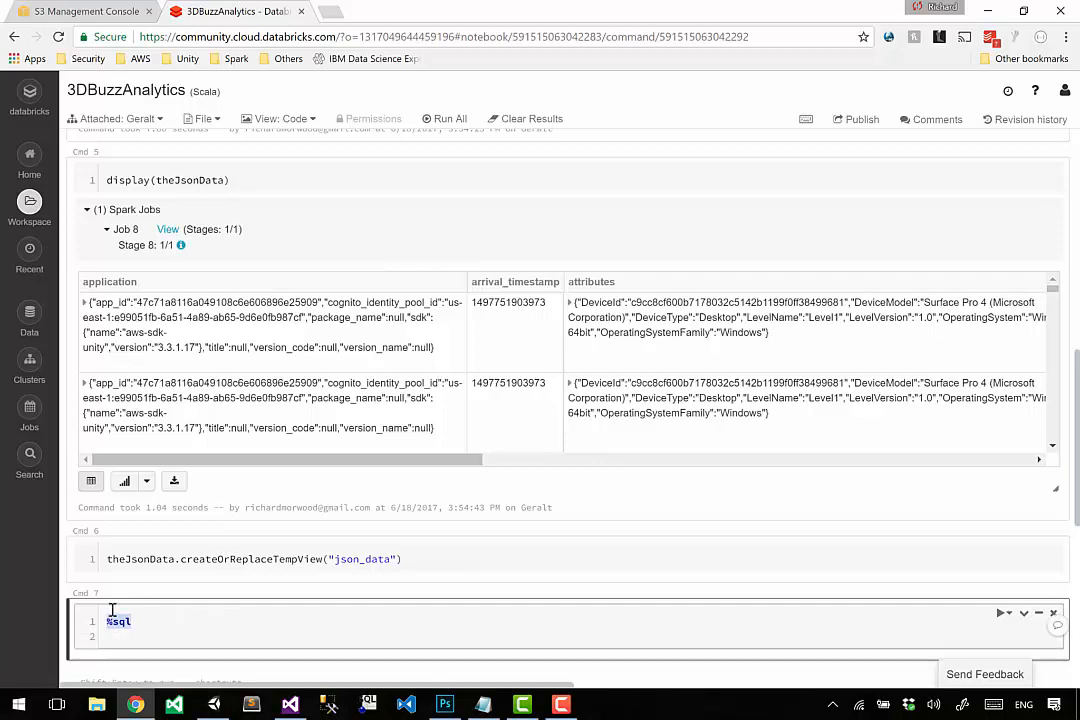
Write the query select * from json_data under %sql in Cmd 7 and run the cell.
key("ctrl+Tab")
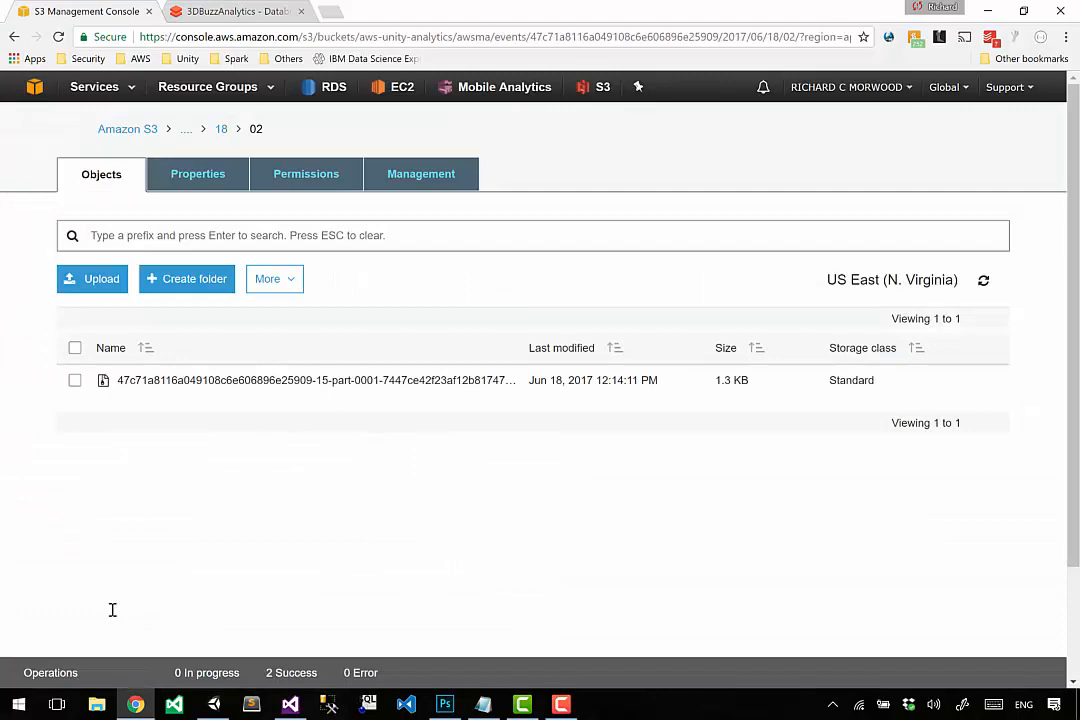
key("ctrl+Tab")
left_click(136, 638)
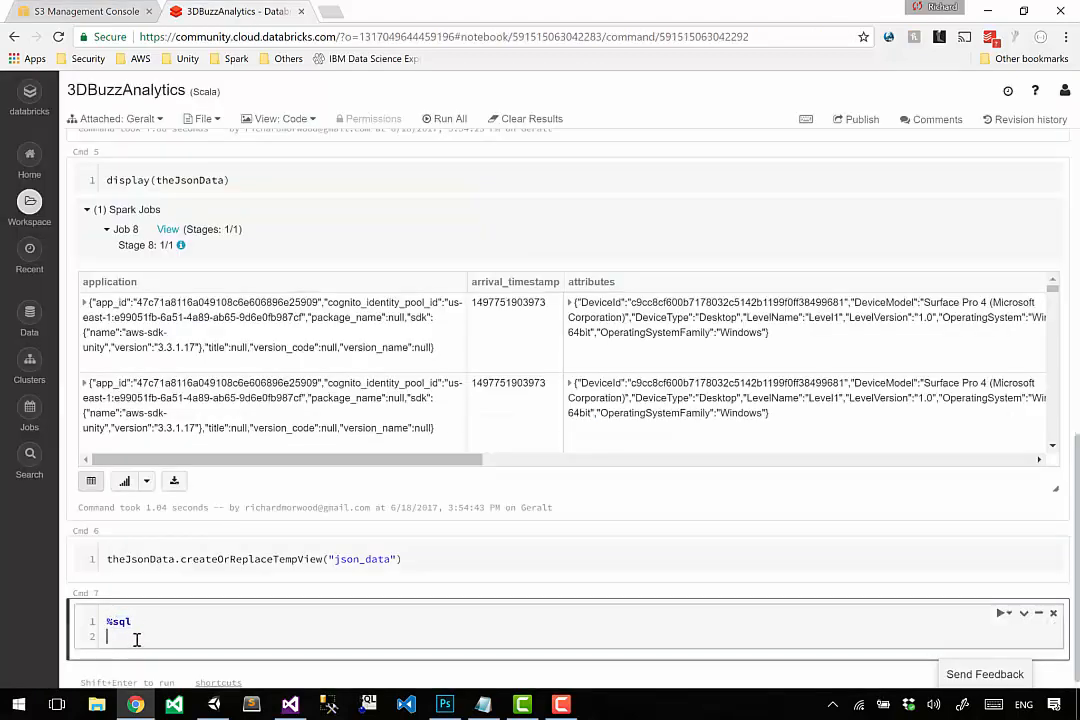
type("select * from json_data")
key("shift+Return")
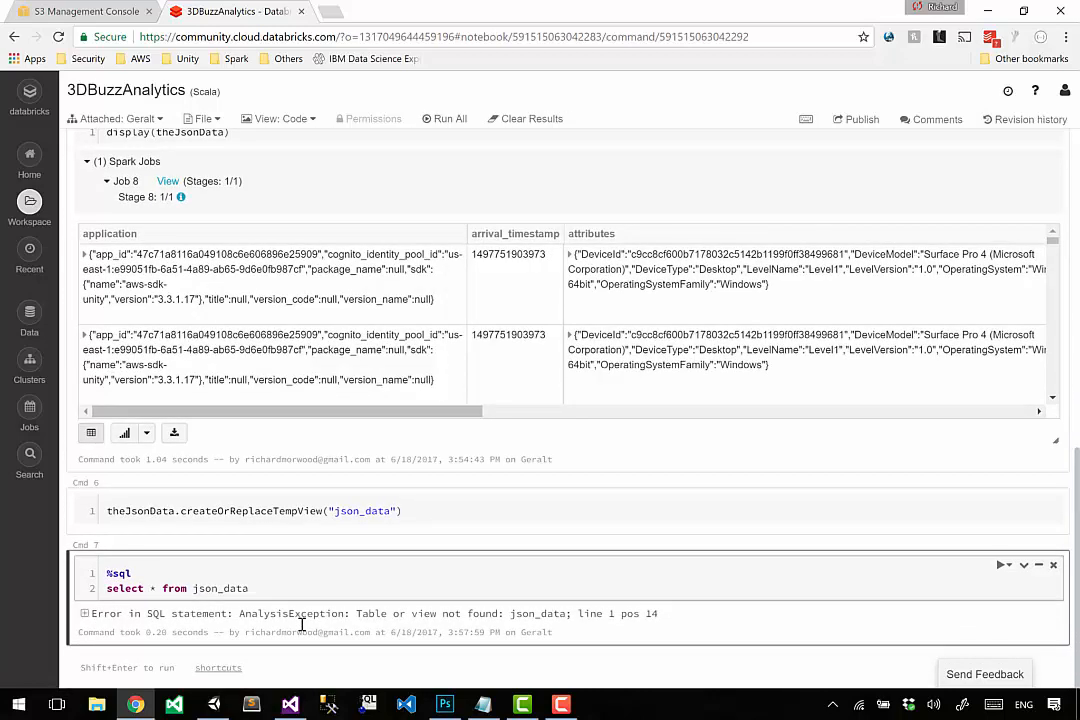
Run Cmd 6 to create the json_data temporary view and rerun the SQL query in Cmd 7.
left_click(475, 511)
key("shift+Return")
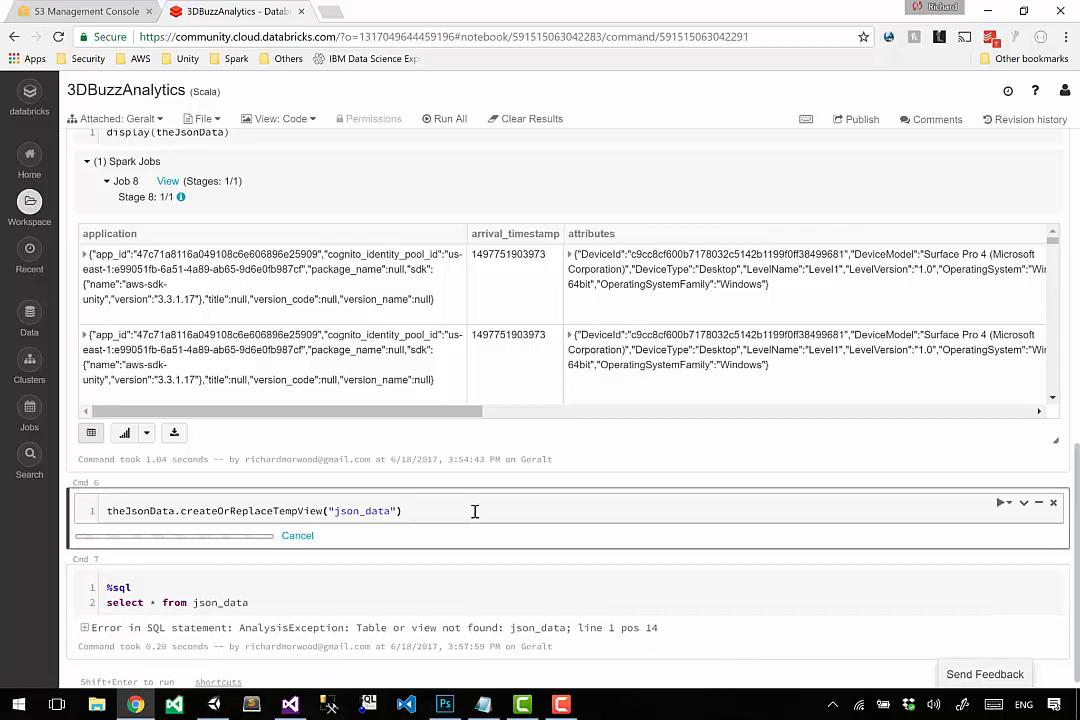
left_click(297, 597)
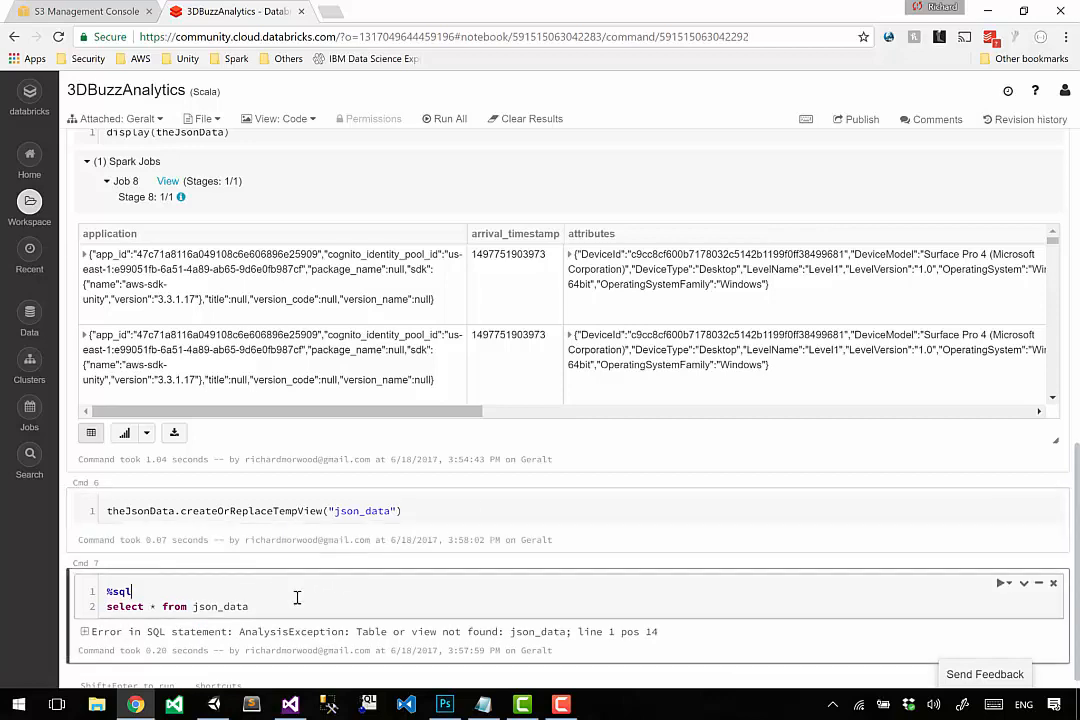
key("shift+Return")
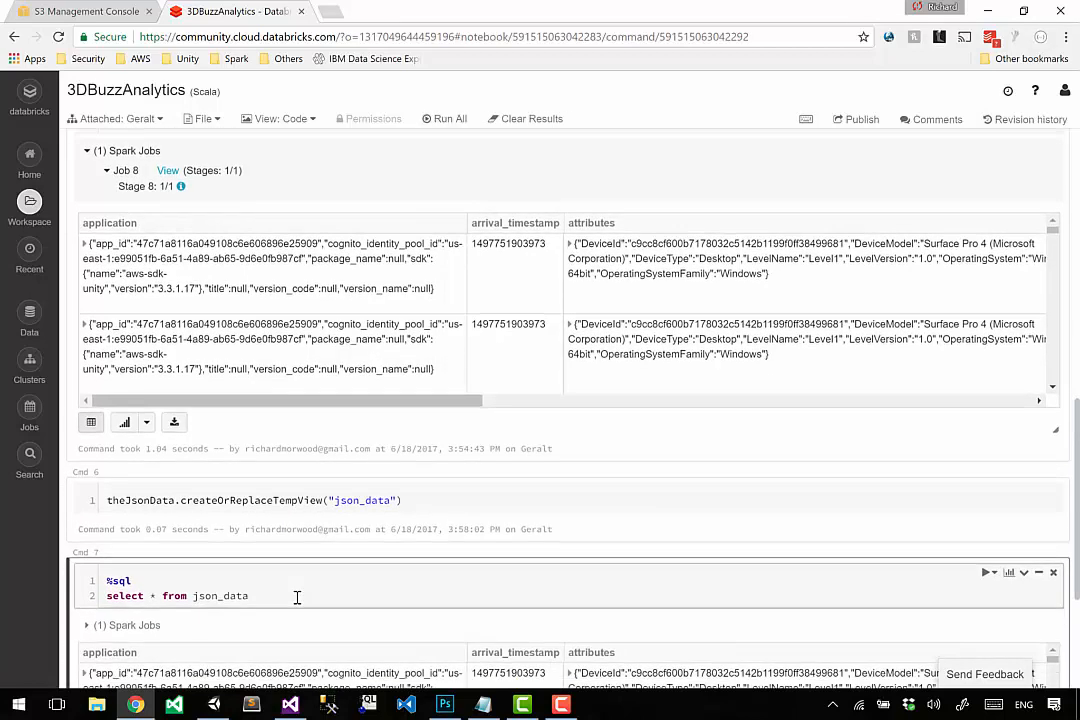
scroll(297, 597, "down", 1)
left_click_drag(245, 402, 371, 402)
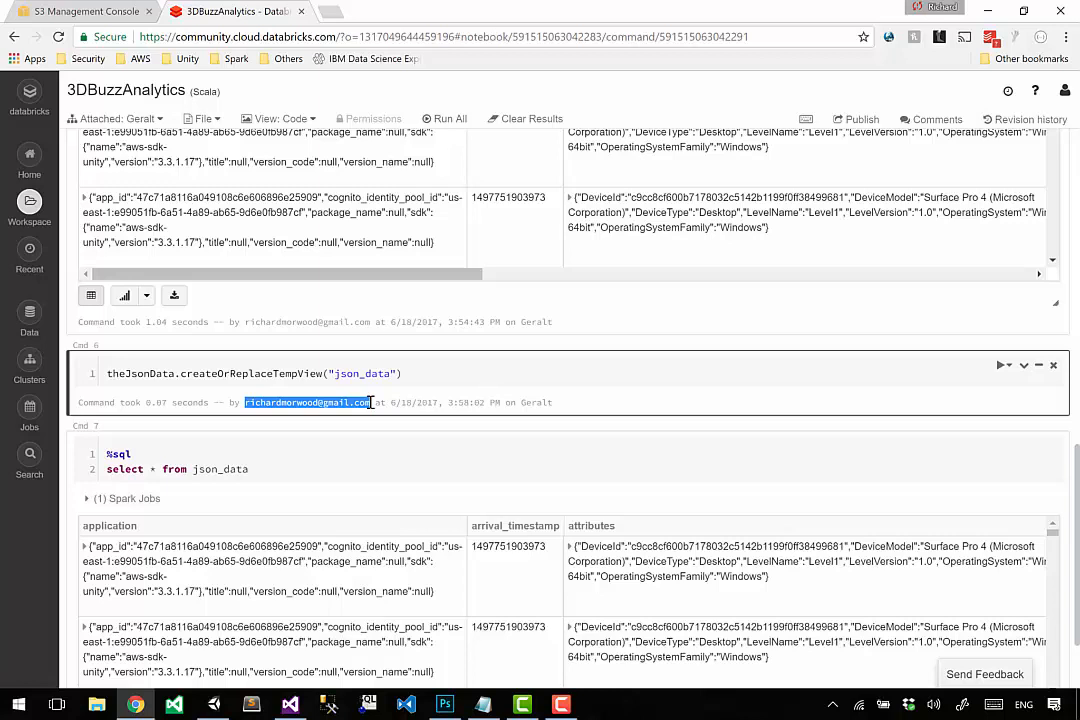
left_click(354, 462)
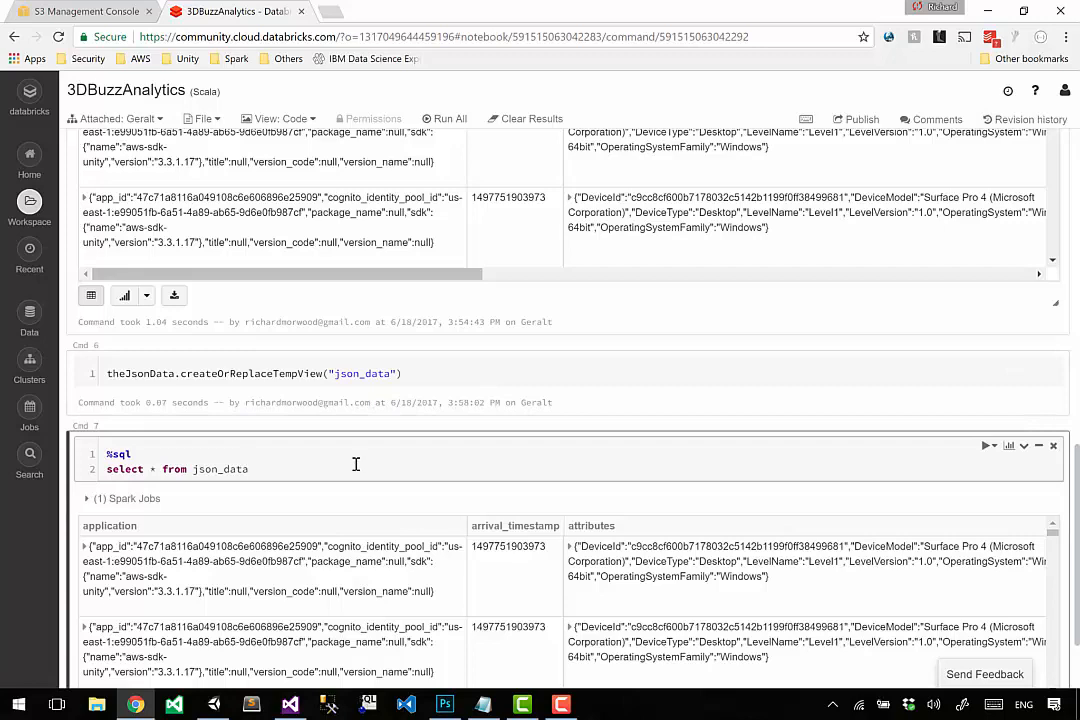
key("shift+Return")
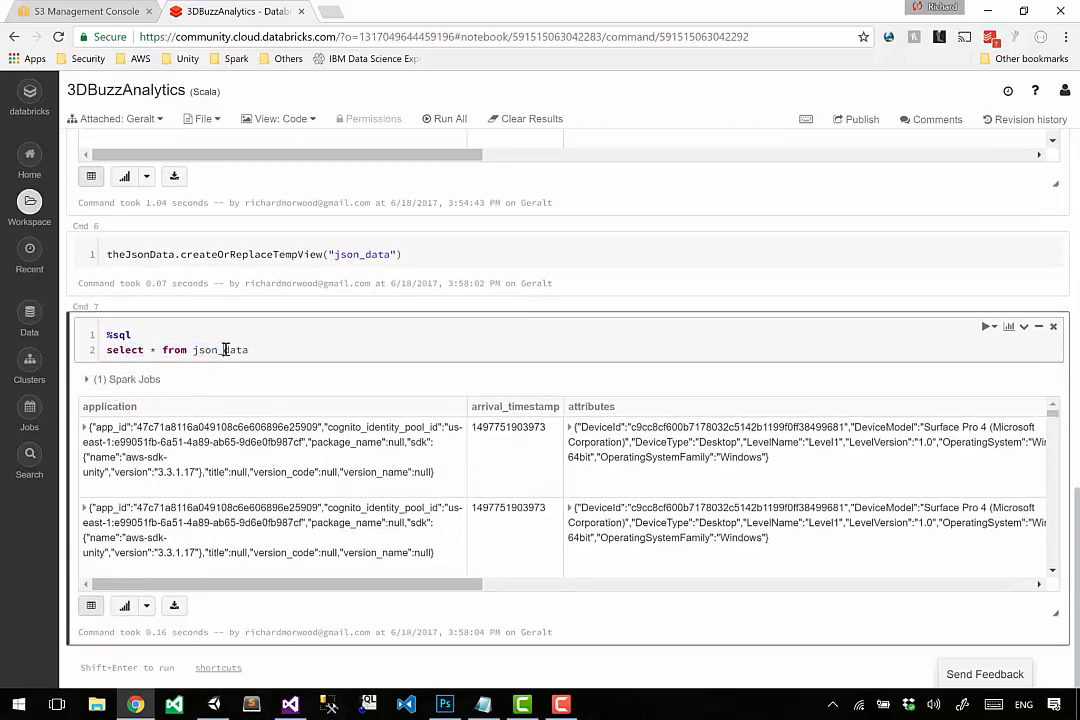
left_click(223, 349)
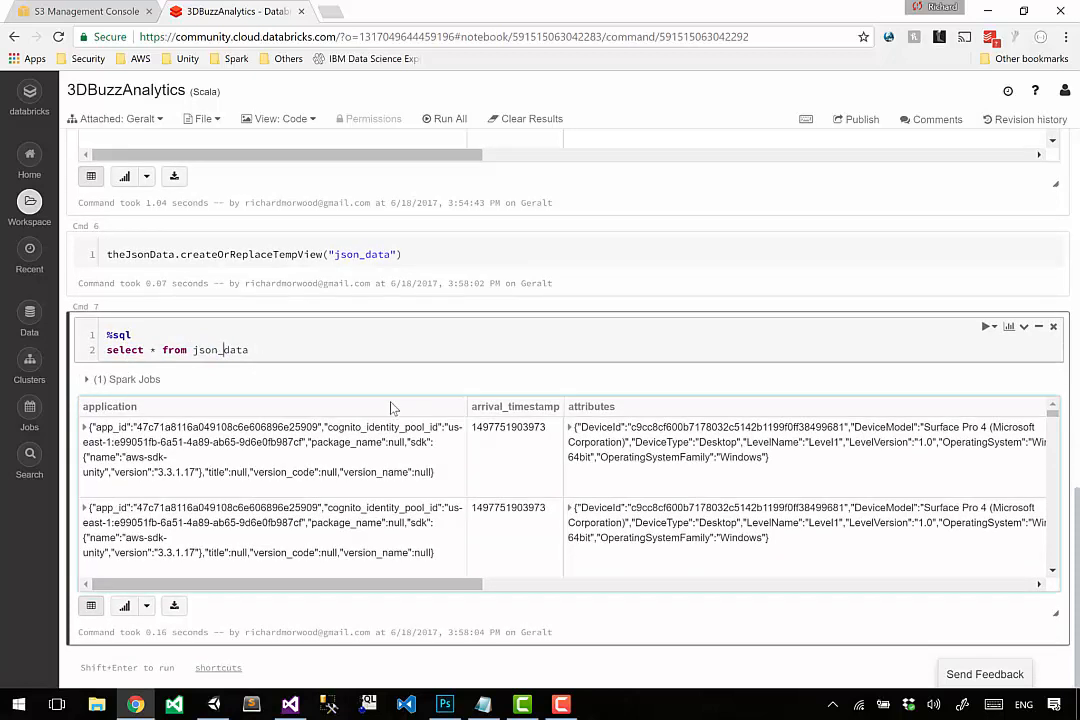
Expand the application object in the first result row of Cmd 7 and examine its app_id and cognito_identity_pool_id.
left_click(87, 430)
left_click_drag(117, 442, 418, 460)
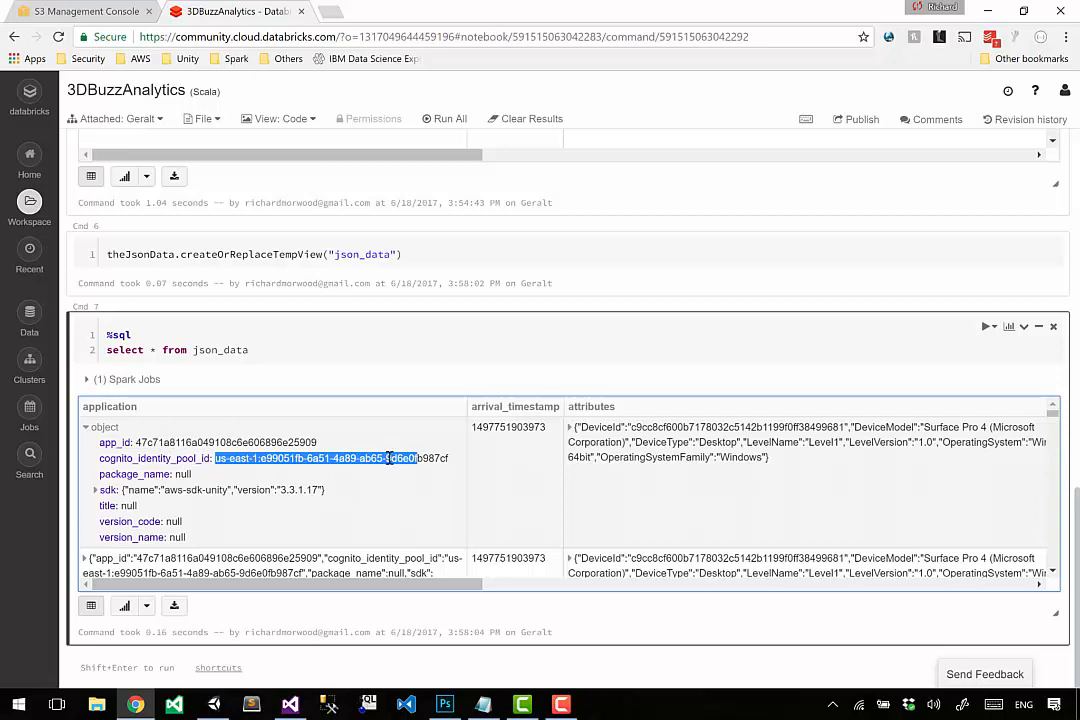
left_click(220, 458)
left_click_drag(221, 458, 438, 458)
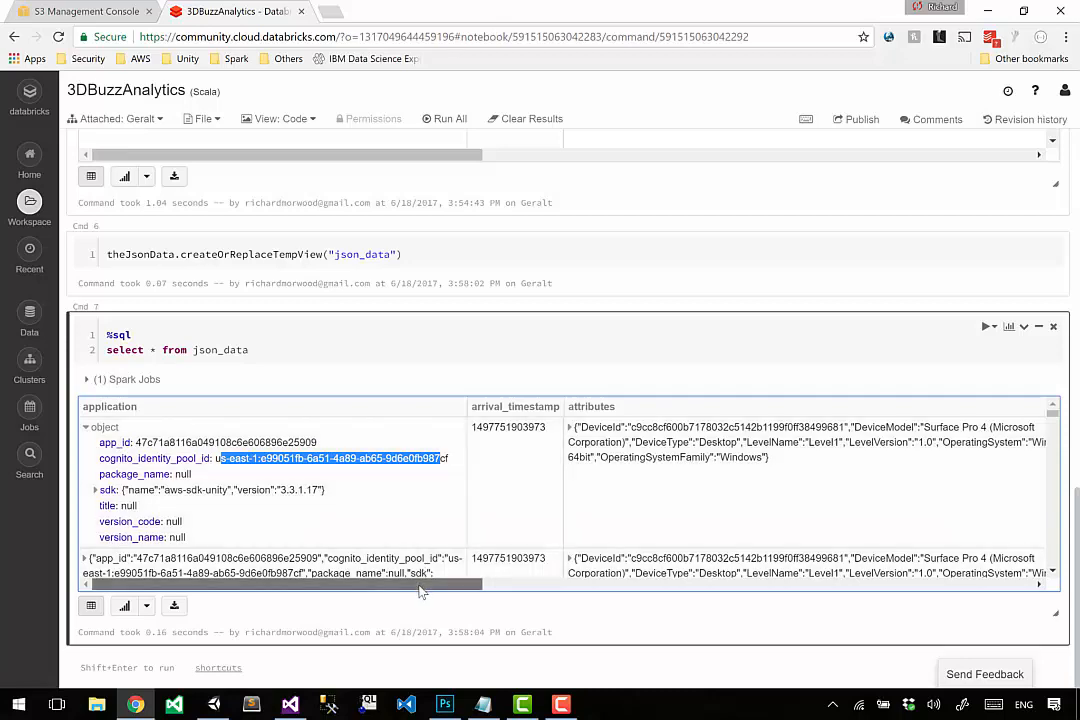
Expand the attributes object in the first result row and examine its device, level name and level version fields.
left_click_drag(422, 583, 512, 583)
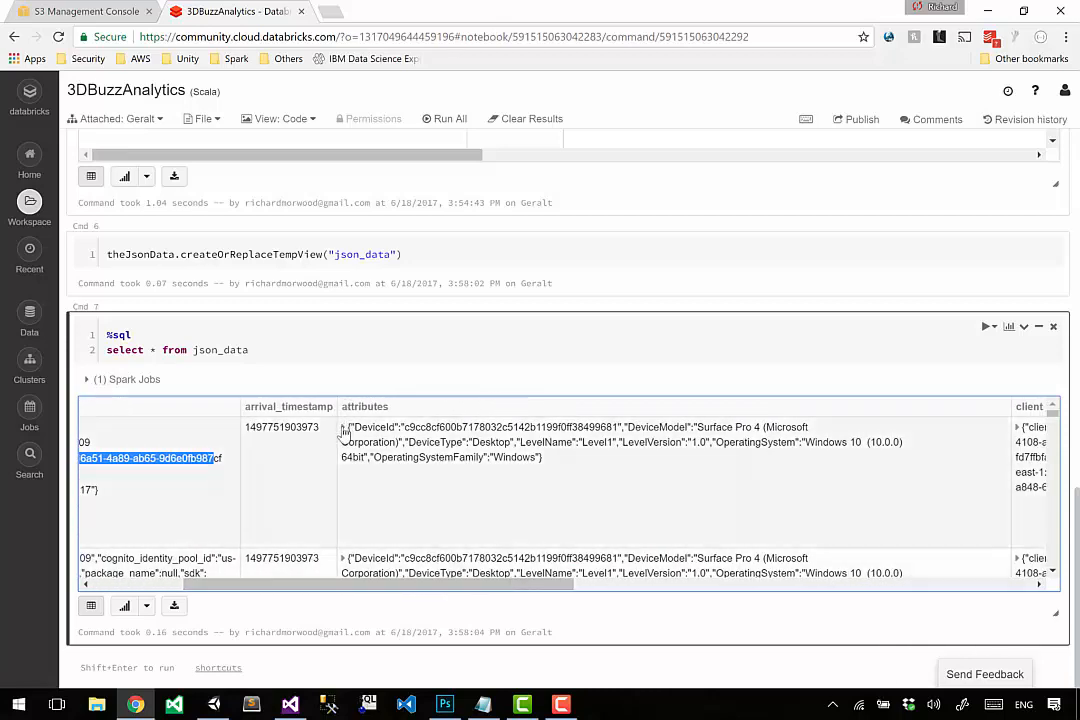
left_click(344, 427)
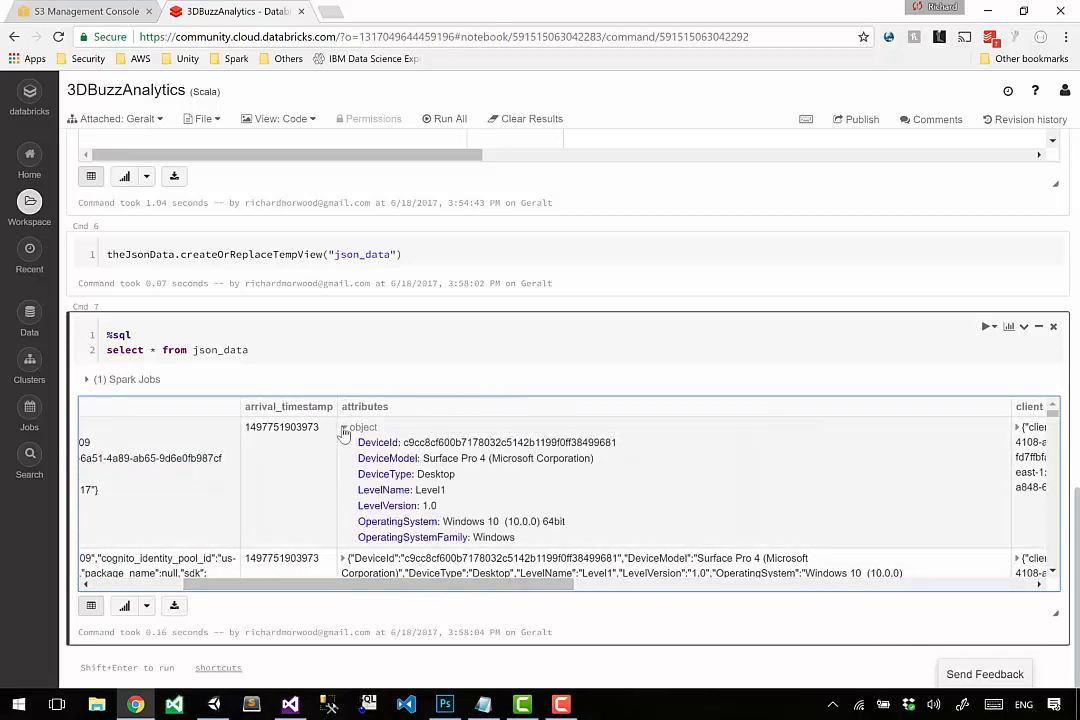
left_click_drag(404, 442, 430, 459)
double_click(434, 474)
left_click(446, 475)
scroll(448, 477, "down", 1)
double_click(431, 461)
left_click(424, 477)
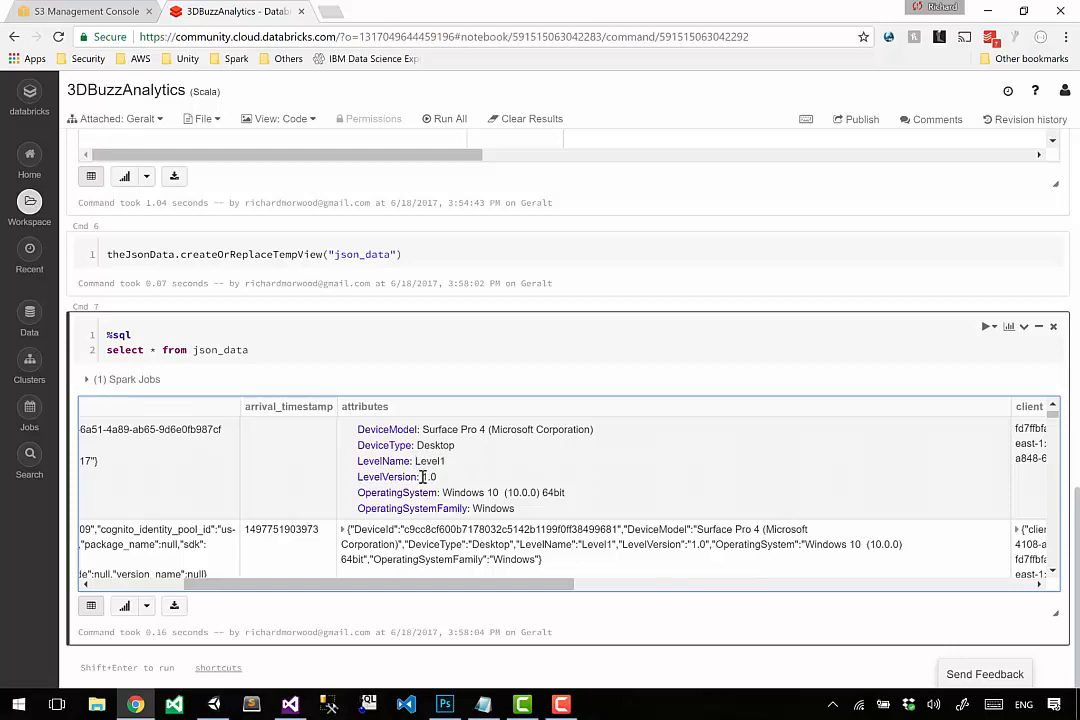
scroll(425, 530, "up", 1)
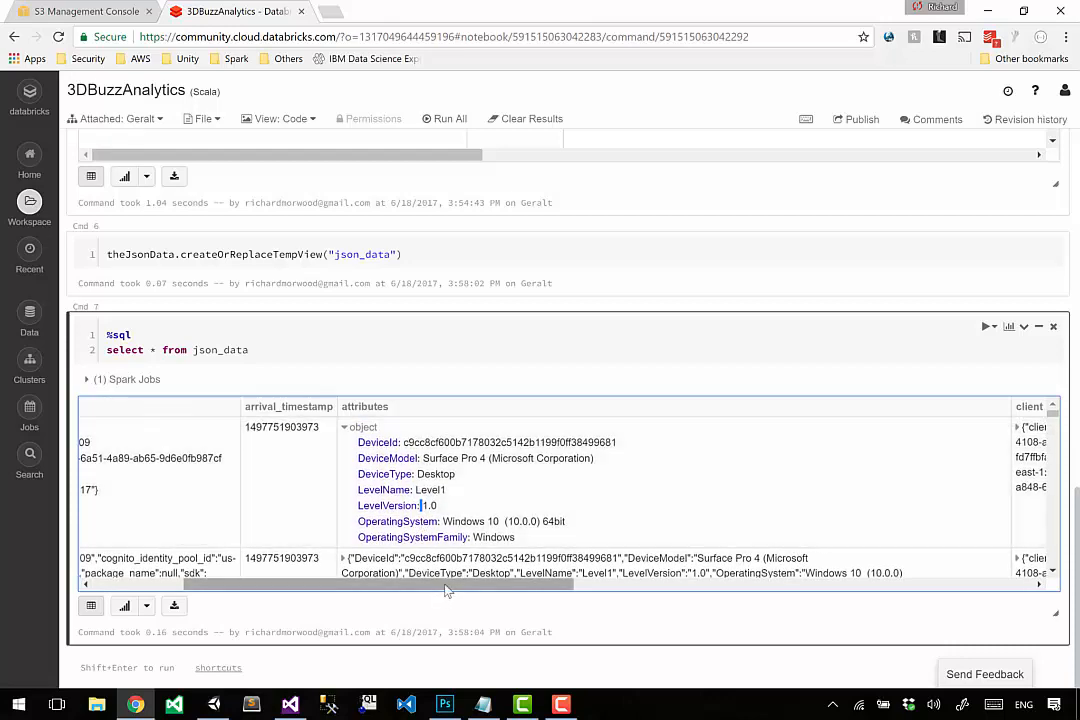
Expand the client object in the first result row and examine its client_id field.
left_click_drag(446, 583, 614, 577)
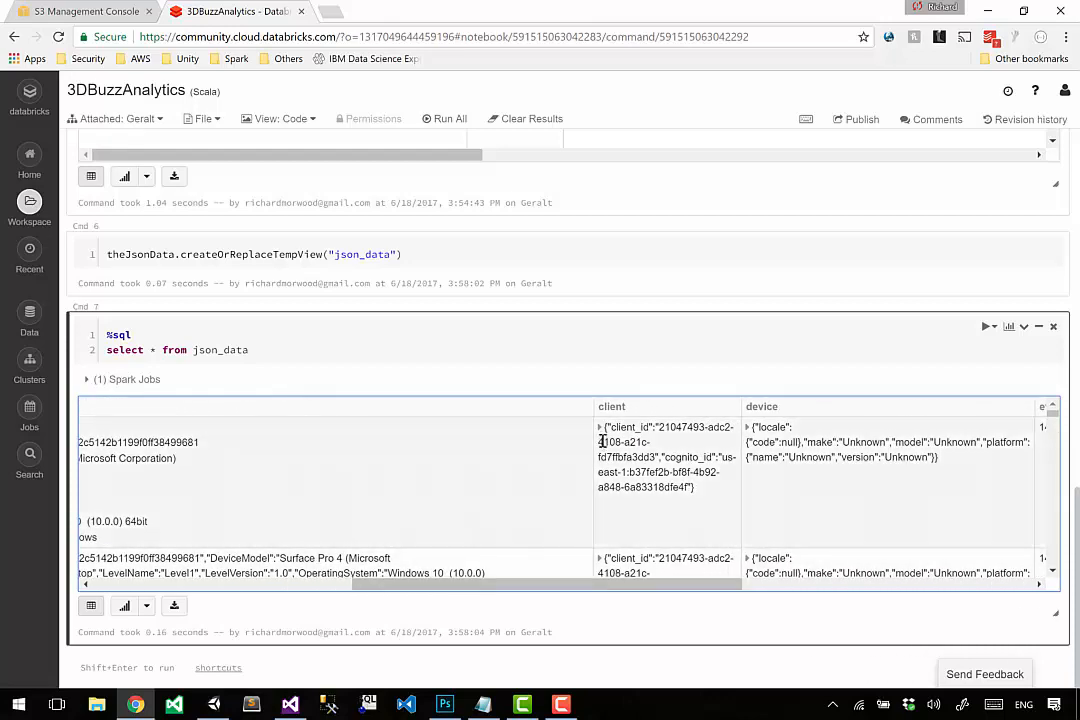
left_click(600, 428)
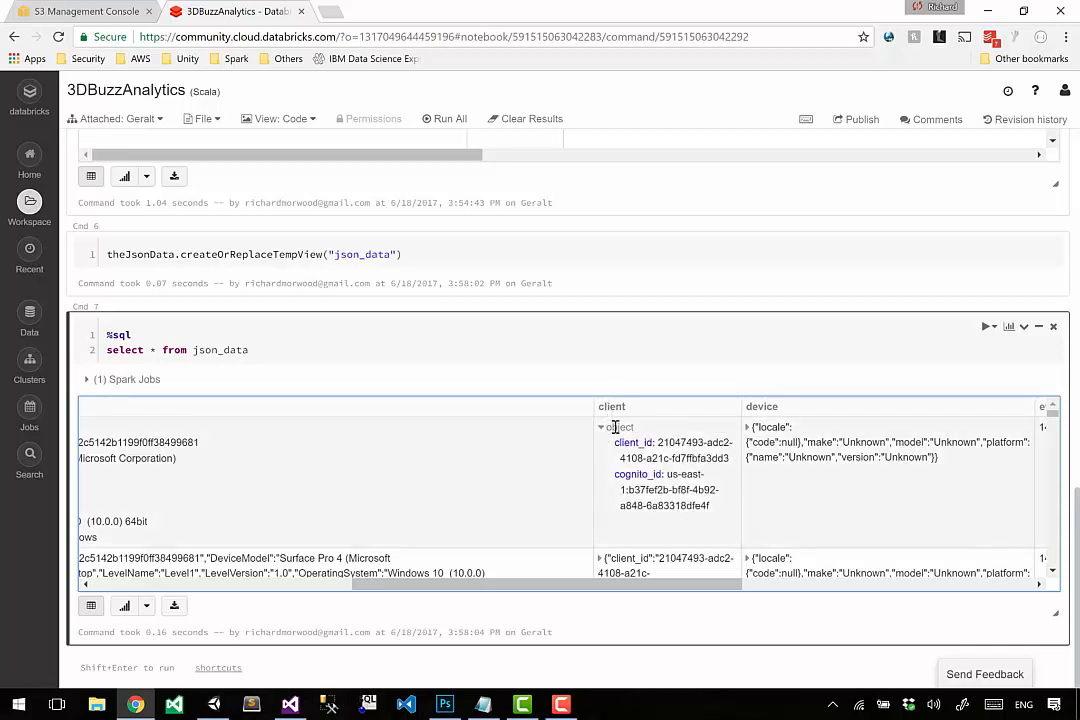
left_click_drag(616, 445, 733, 456)
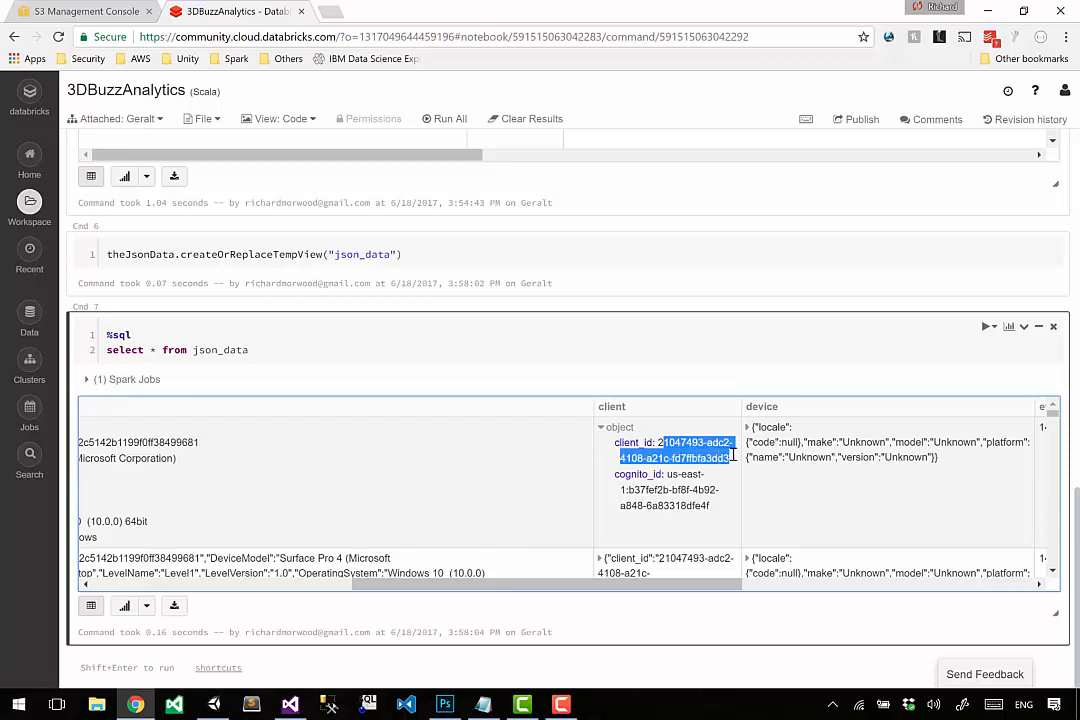
left_click(665, 443)
left_click_drag(658, 443, 730, 456)
left_click(485, 357)
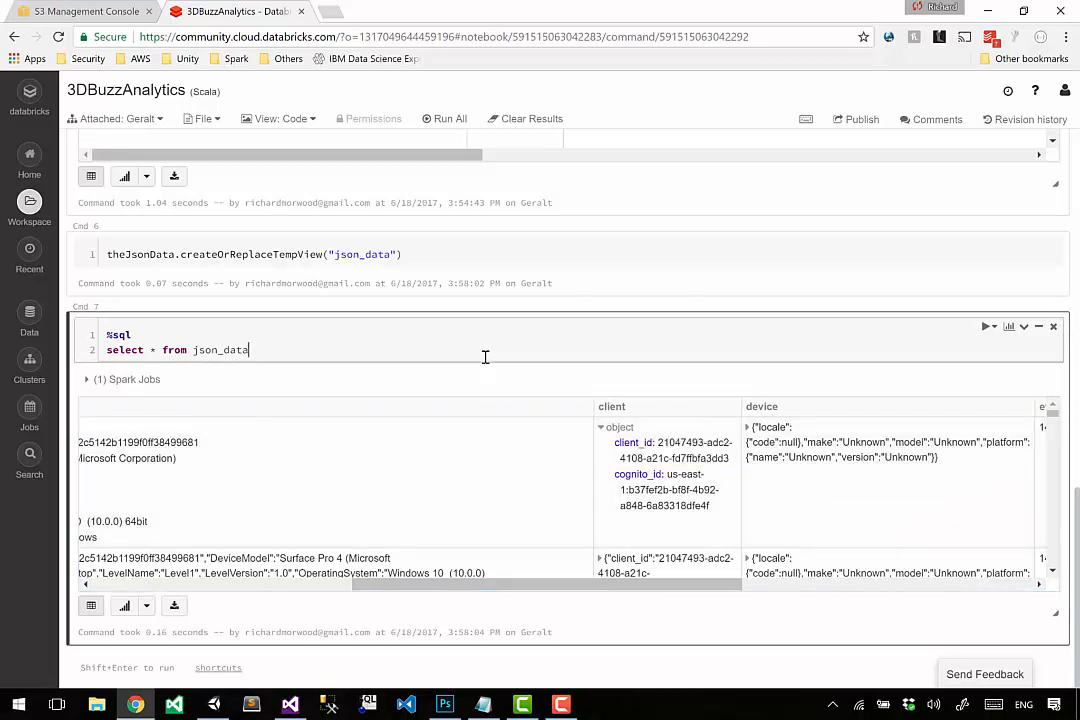
double_click(613, 407)
double_click(634, 442)
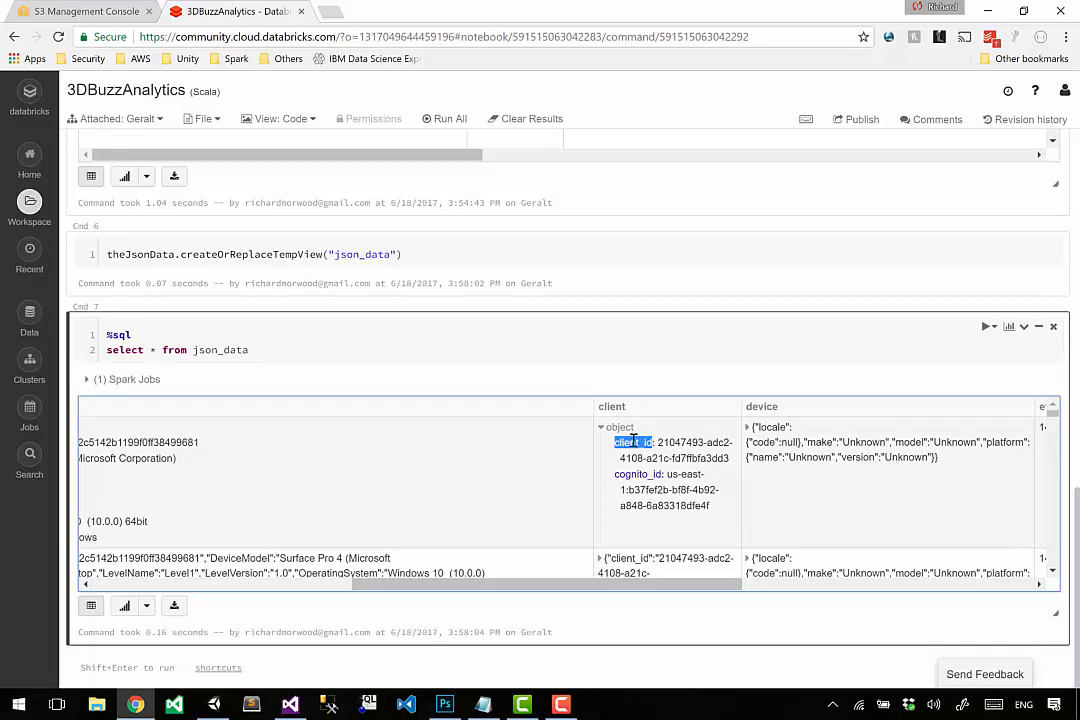
Add client.client_id before the * in the Cmd 7 select statement and run the query.
left_click(376, 352)
key("Home")
key("Right")
key("Right")
key("Right")
key("Right")
key("Right")
key("Right")
key("Right")
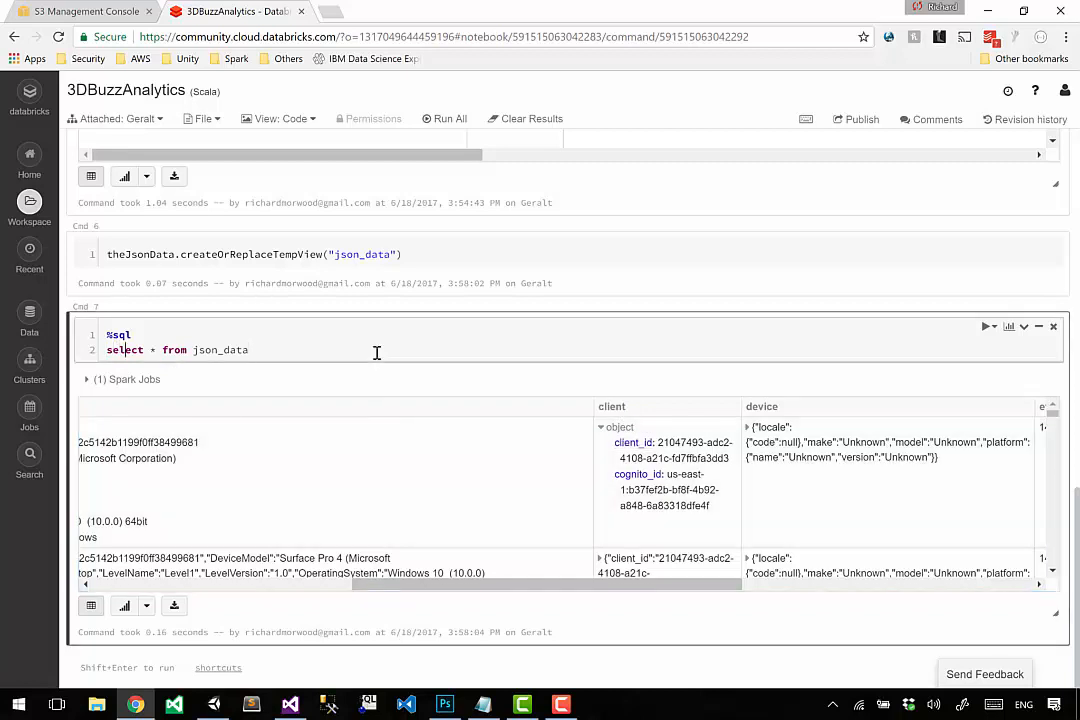
type("client.clie")
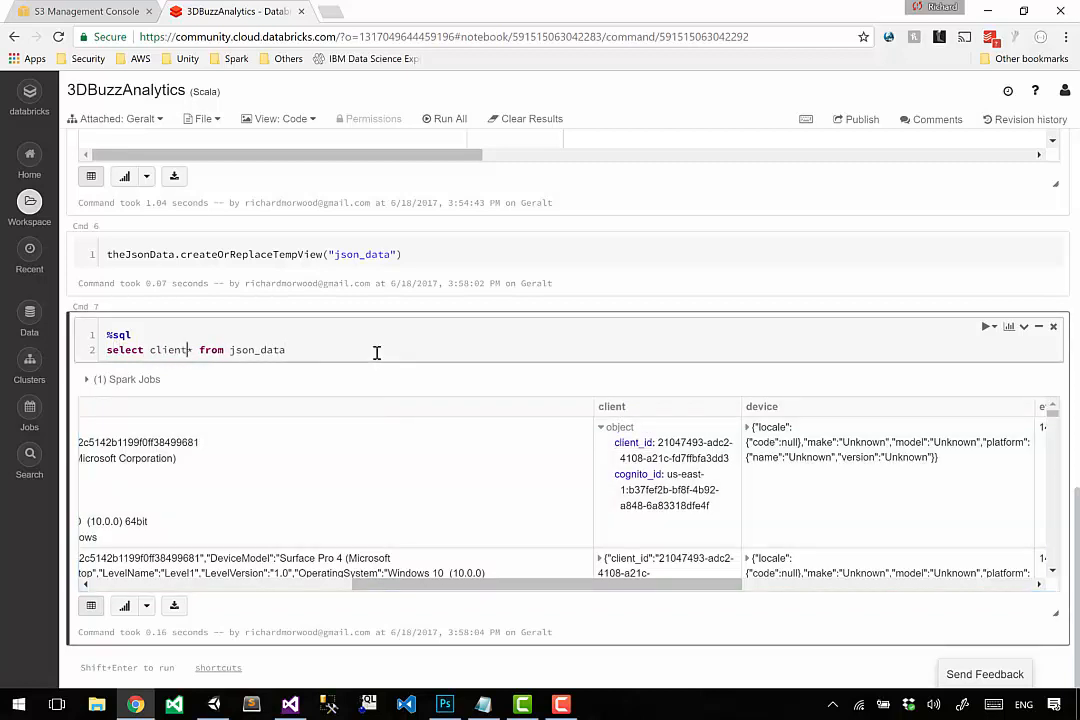
type("nt_id,")
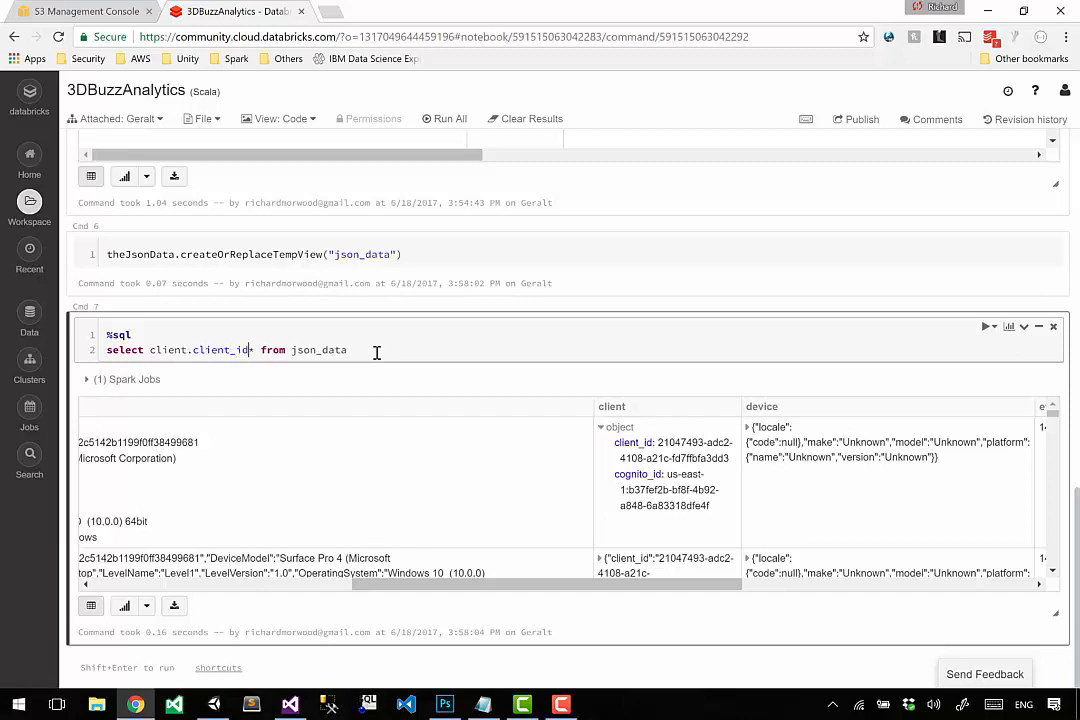
key("shift+Right")
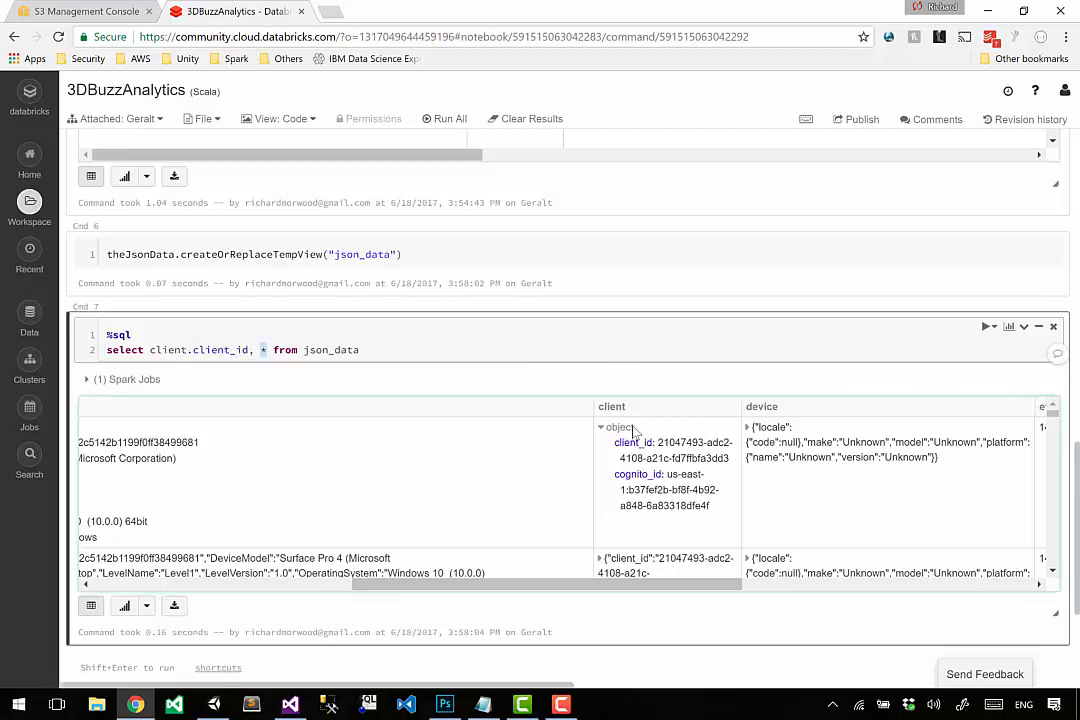
left_click_drag(612, 442, 655, 462)
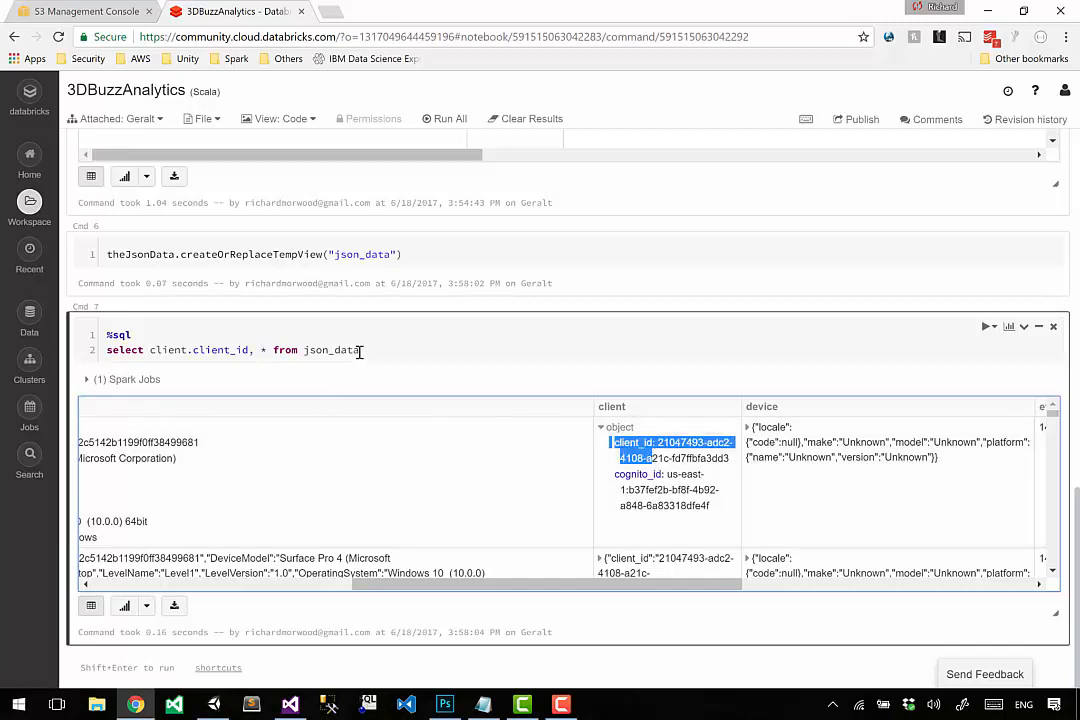
left_click(362, 350)
key("shift+Return")
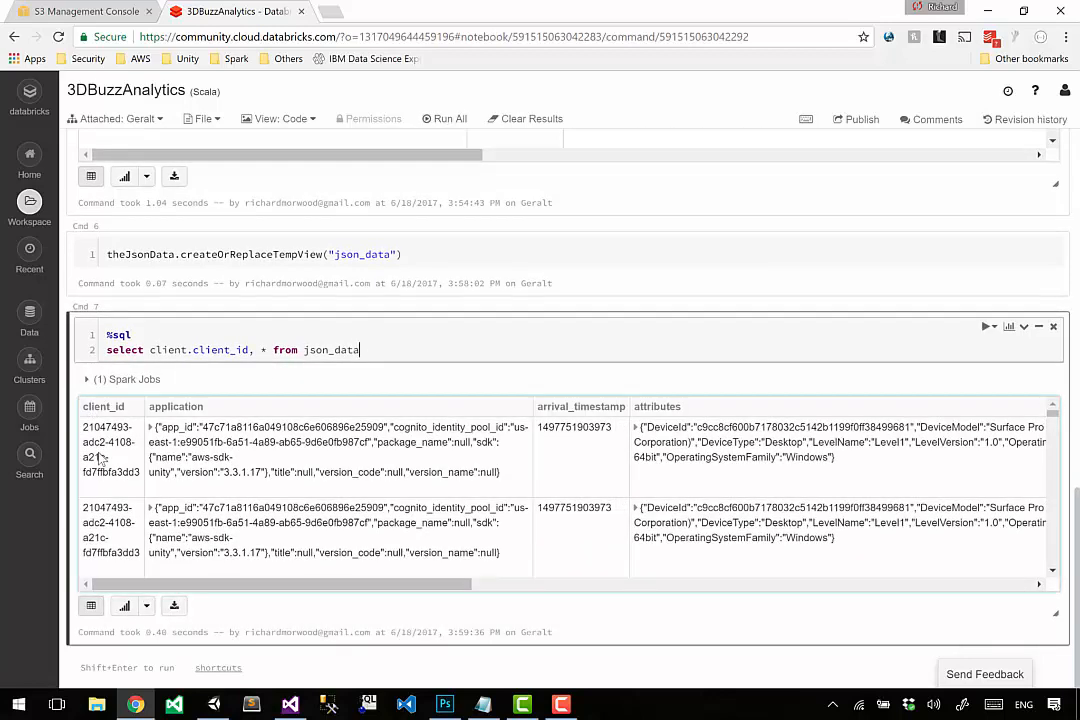
Replace the * with client so Cmd 7 reads select client.client_id, client from json_data, and run it.
double_click(175, 351)
key("Left")
key("ctrl+Right")
key("ctrl+Right")
key("ctrl+Right")
key("ctrl+Right")
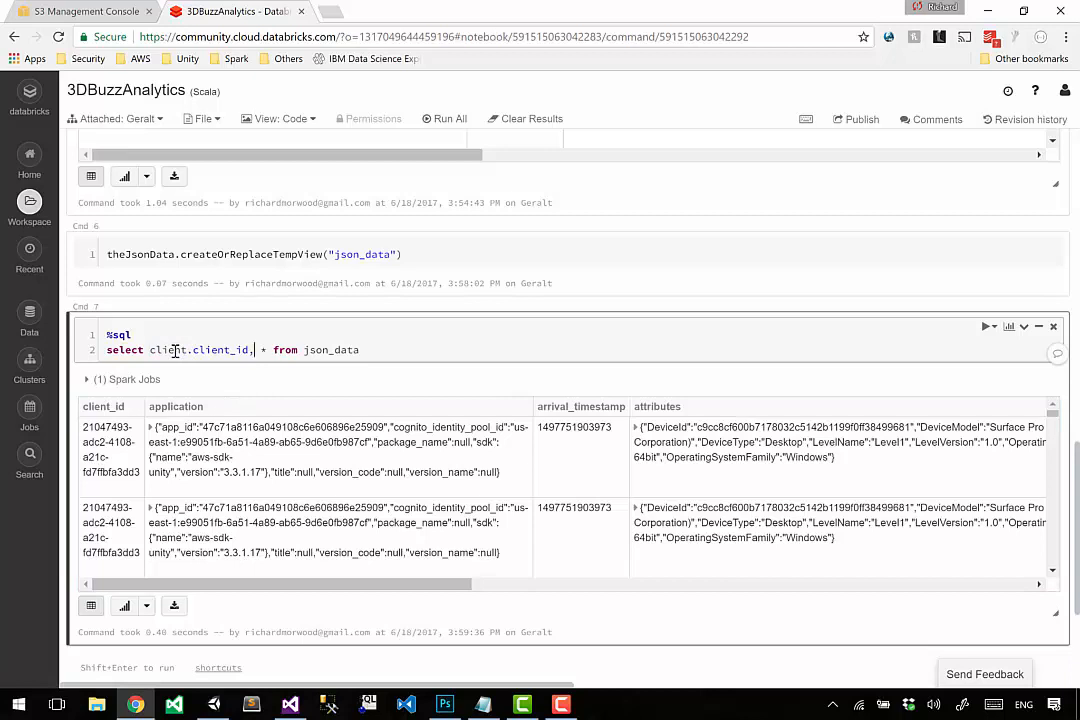
key("Right")
type("client")
left_click_drag(163, 351, 221, 350)
left_click(220, 349)
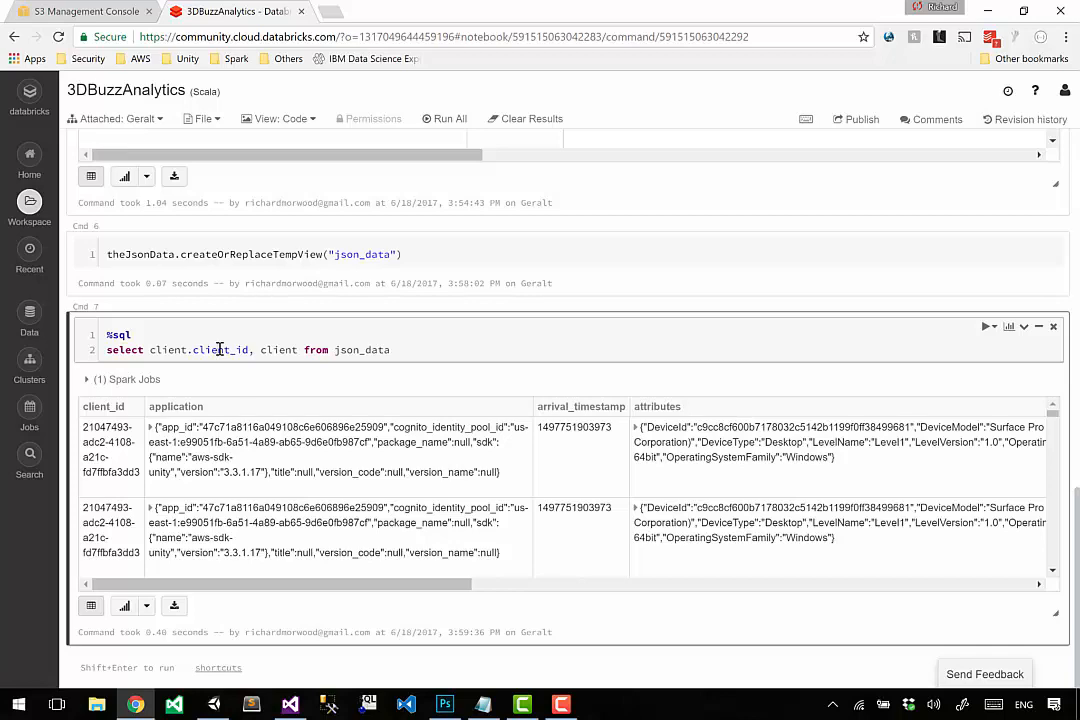
key("shift+Return")
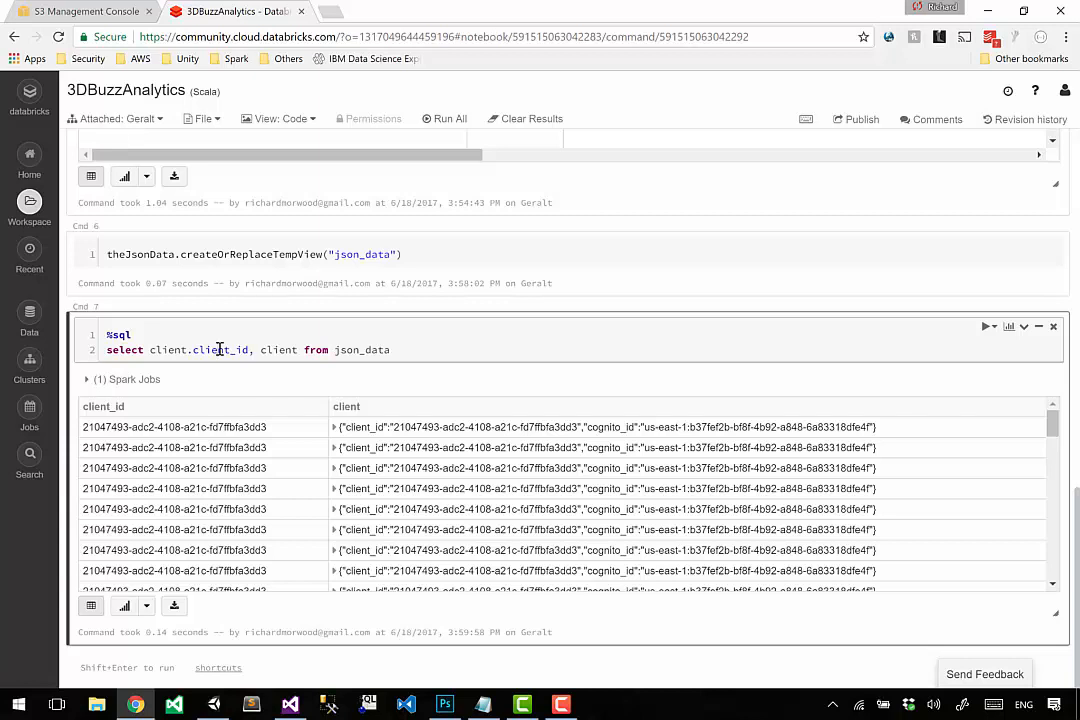
Expand the client object in the first result row and compare its client_id with the client_id column.
double_click(345, 406)
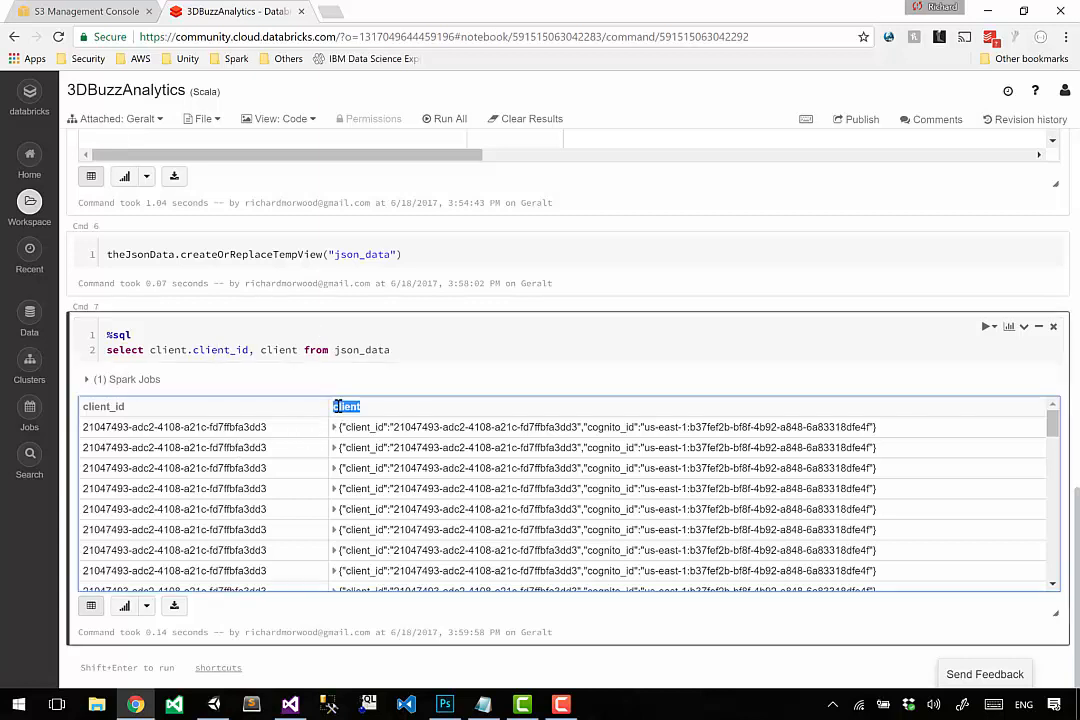
left_click(335, 427)
double_click(355, 442)
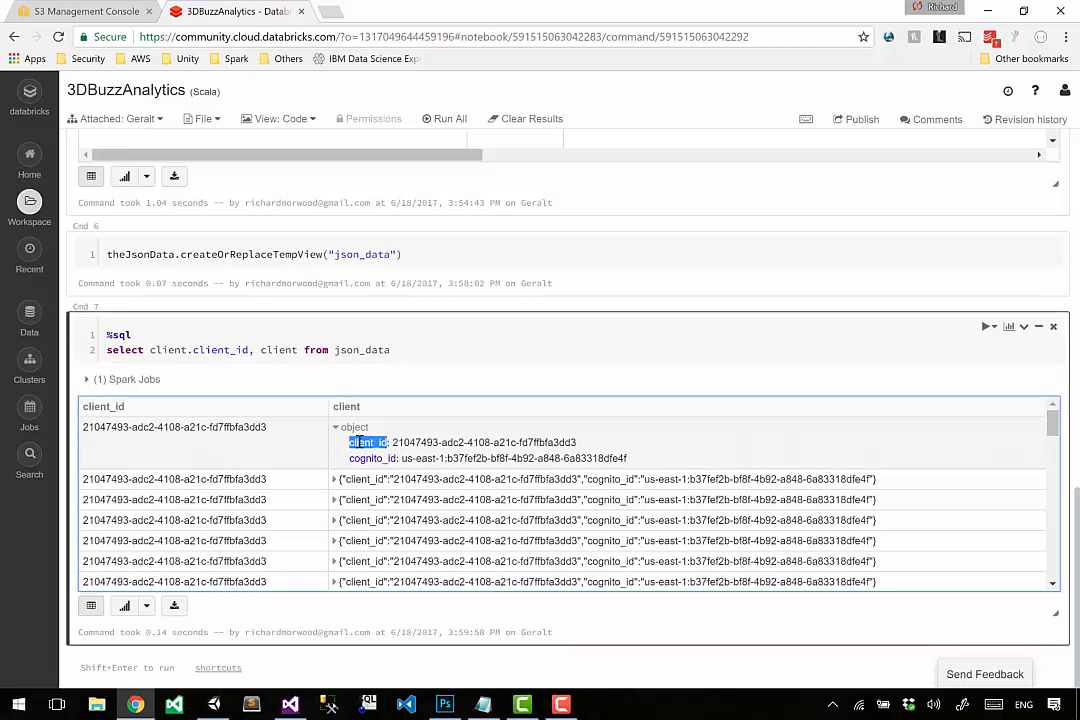
left_click_drag(551, 442, 600, 442)
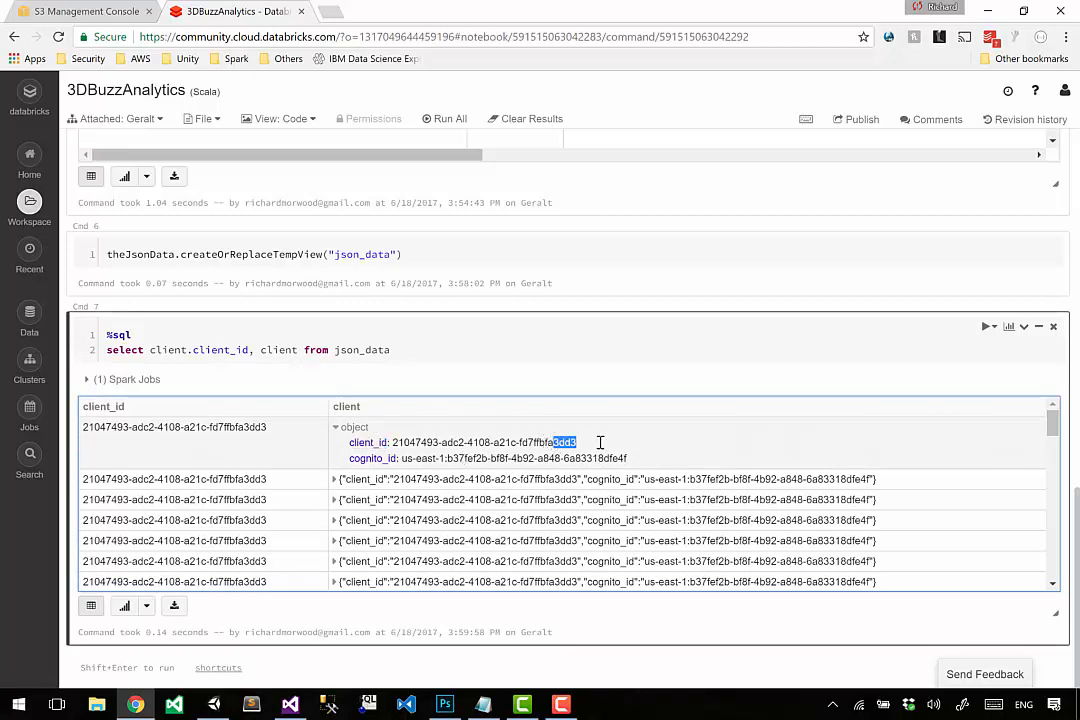
left_click_drag(239, 427, 307, 429)
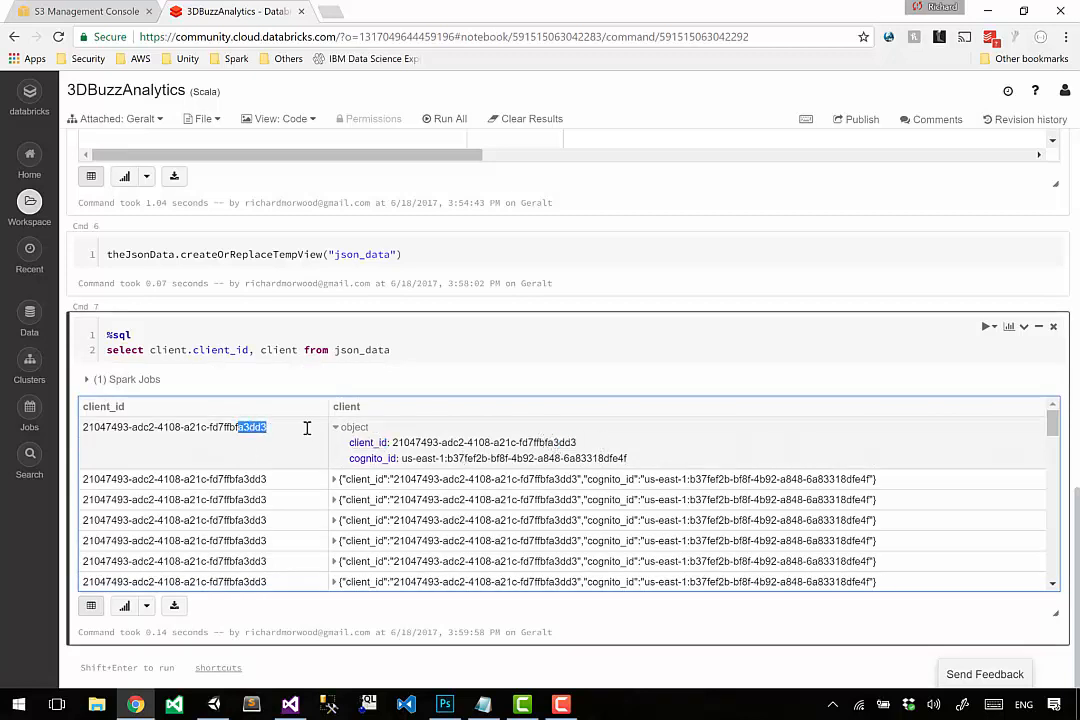
left_click(307, 429)
scroll(307, 433, "down", 5)
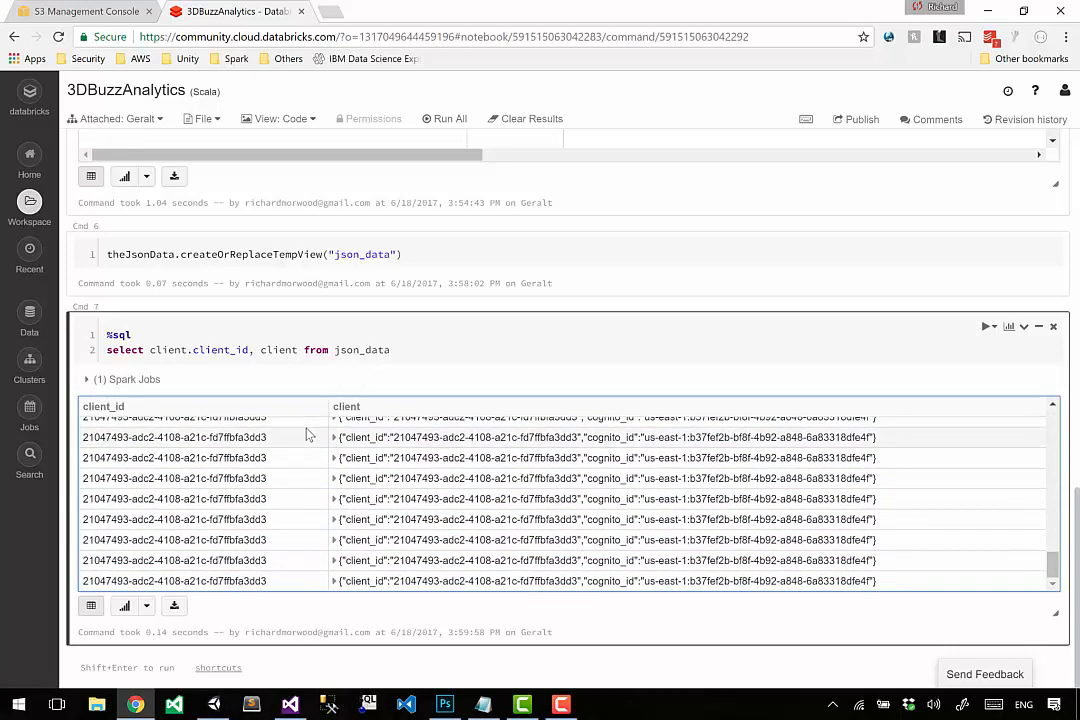
scroll(307, 433, "up", 10)
scroll(381, 412, "down", 10)
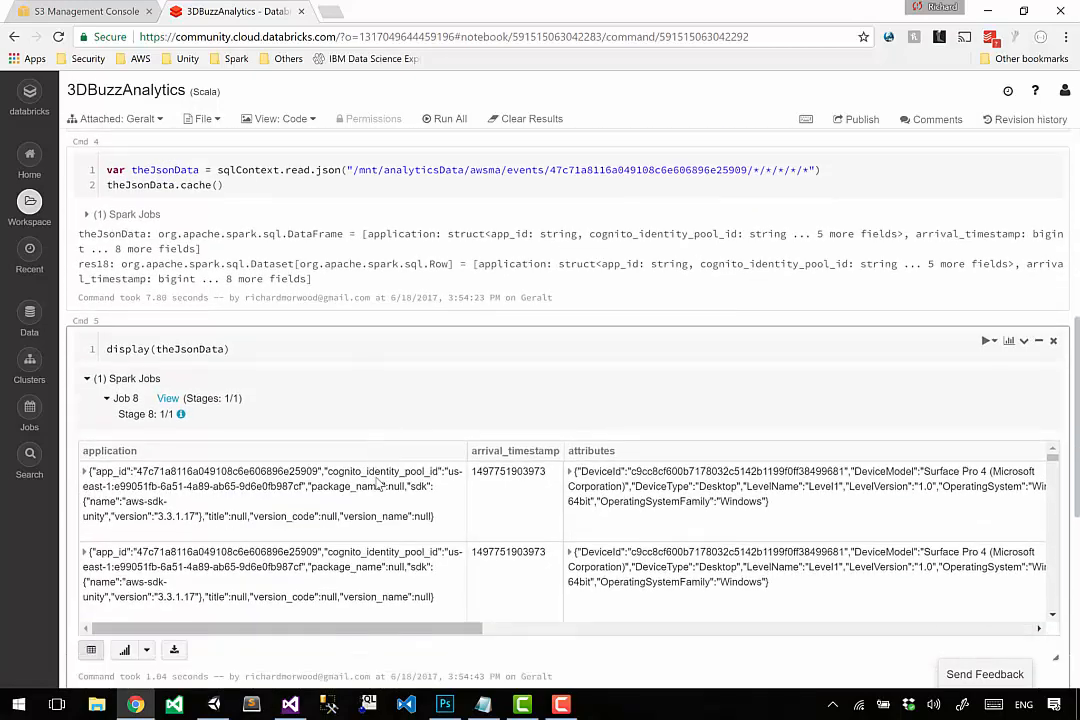
scroll(350, 470, "down", 2)
Insert distinct before client.client_id in the Cmd 7 select statement.
left_click(405, 355)
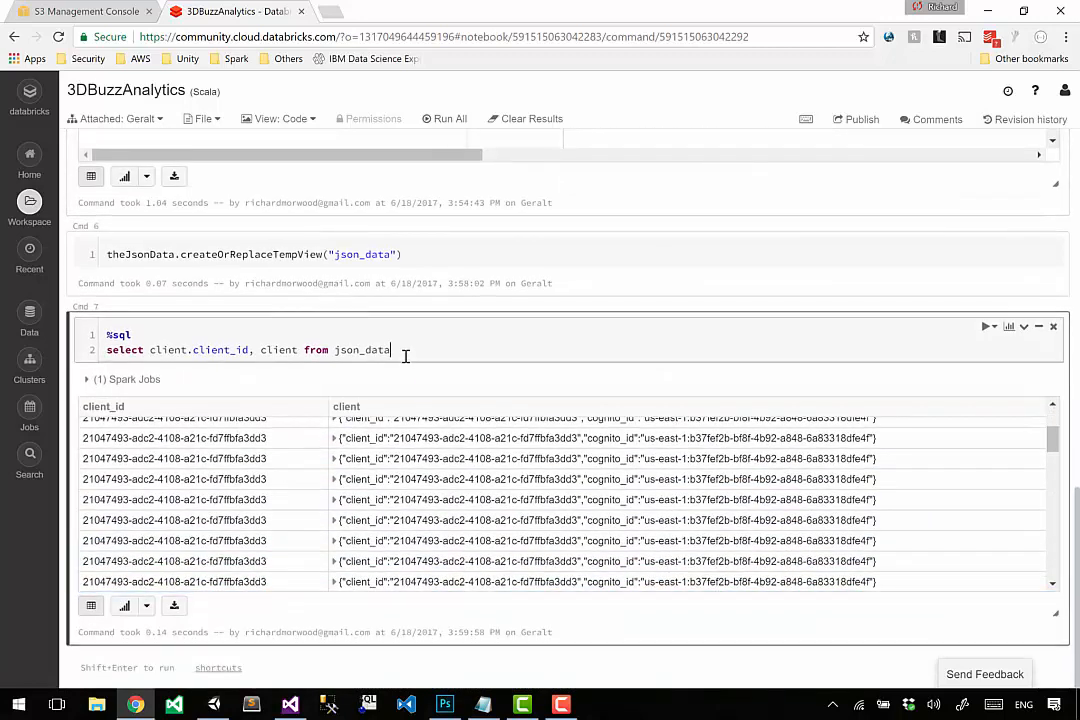
key("Right")
key("Right")
key("Right")
key("Right")
key("Right")
key("Right")
key("Right")
type("distinct")
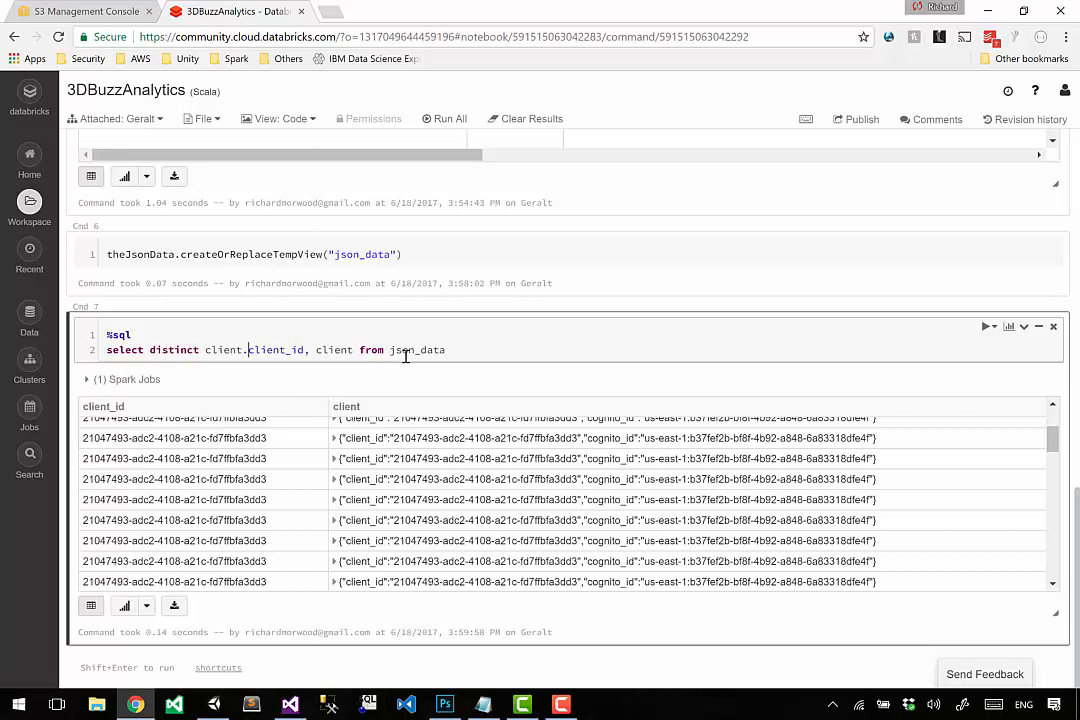
Remove the separate client column from the Cmd 7 select and put from json_data on its own line.
key("Right")
key("Right")
key("Right")
key("Right")
key("Right")
key("Right")
key("Right")
key("Right")
key("Right")
key("Right")
key("Right")
key("Right")
key("Right")
key("Right")
key("Right")
key("Right")
key("Right")
key("Right")
key("Right")
key("Right")
key("Right")
key("Right")
key("Right")
key("Left")
key("Left")
key("Left")
key("Left")
key("shift+Left")
key("shift+Left")
key("shift+Left")
key("shift+Left")
key("shift+Left")
key("shift+Left")
key("shift+Left")
key("shift+Left")
key("shift+Left")
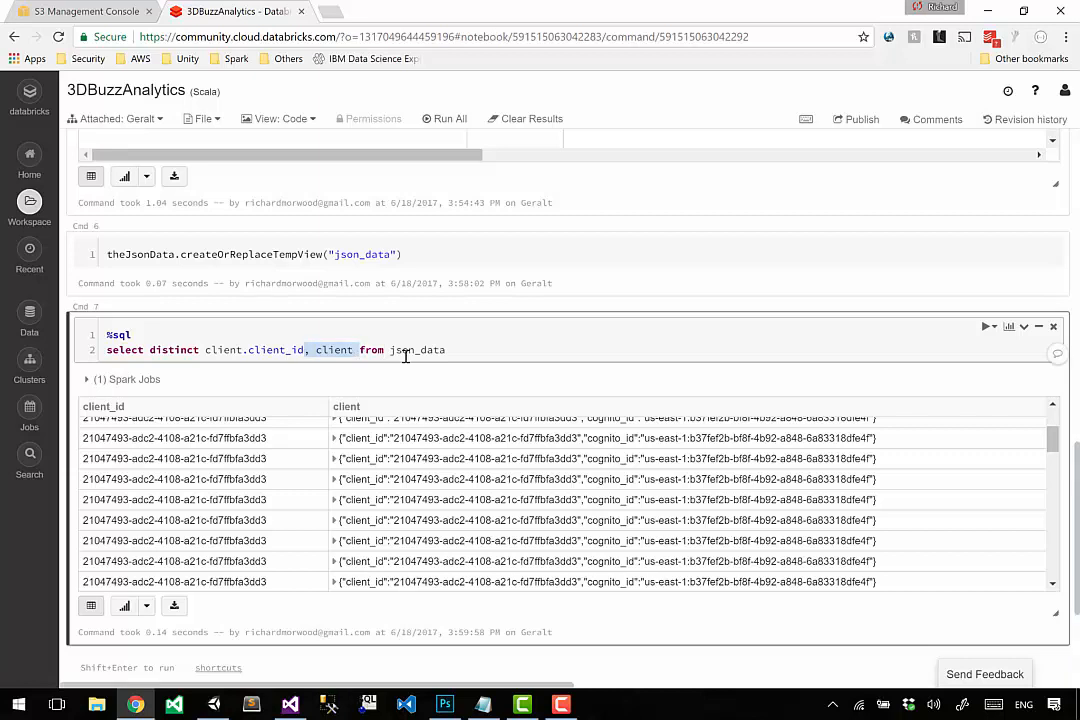
key("BackSpace")
key("Return")
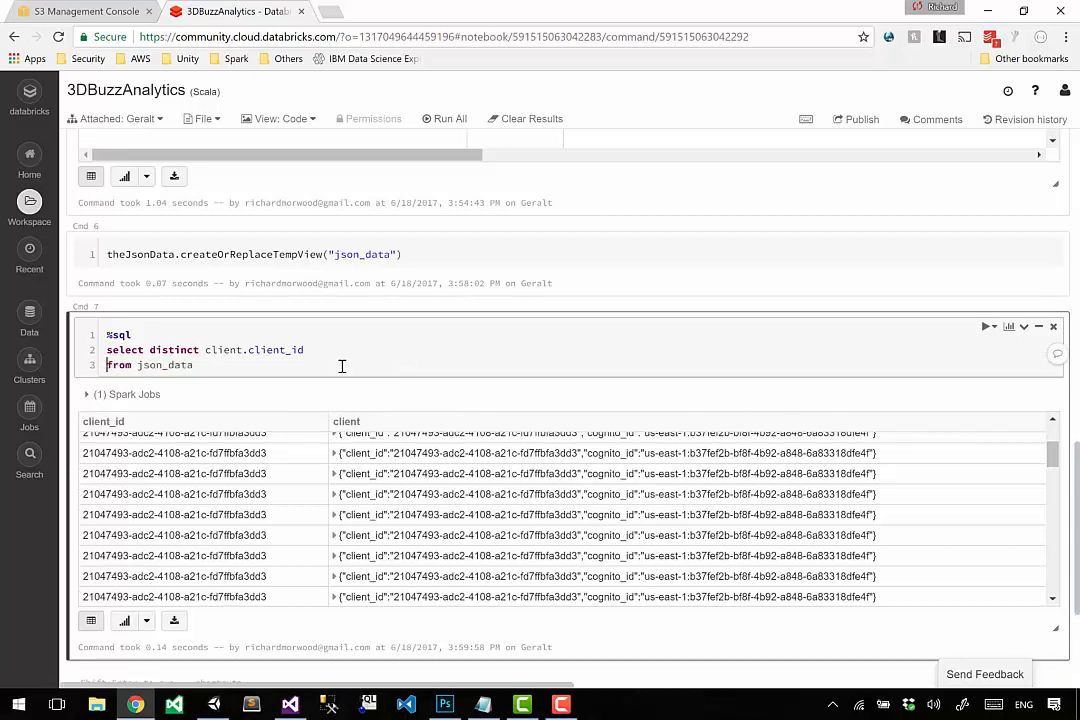
Run the distinct client.client_id query in Cmd 7 and examine the returned client_id.
double_click(195, 349)
left_click_drag(205, 349, 309, 349)
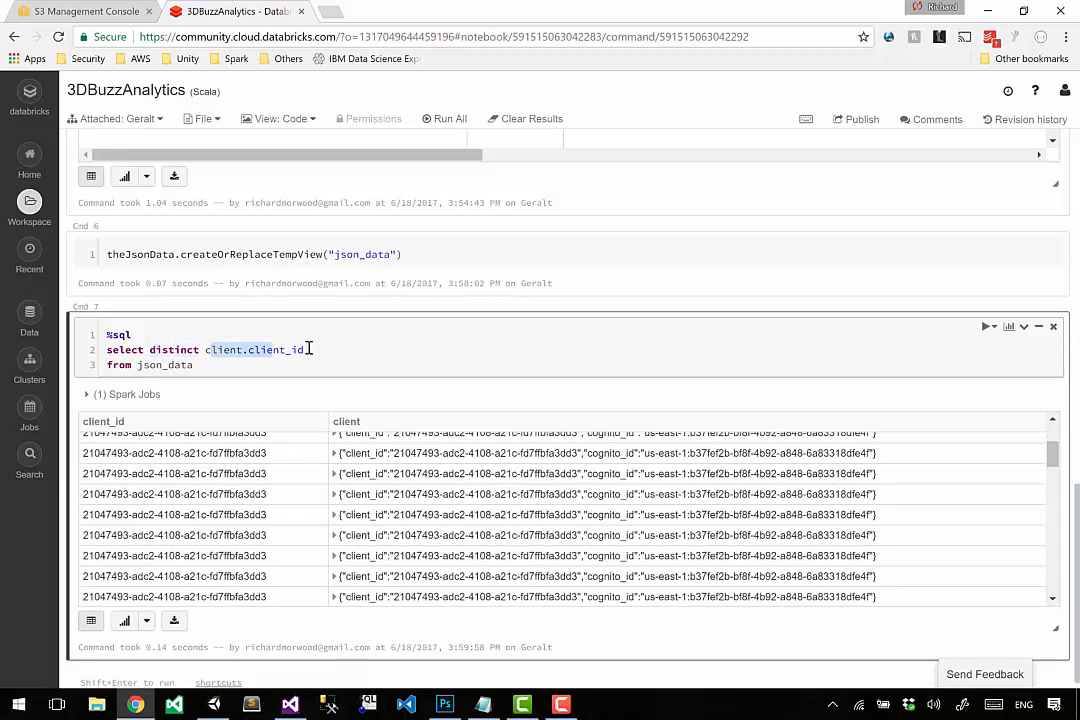
left_click(313, 348)
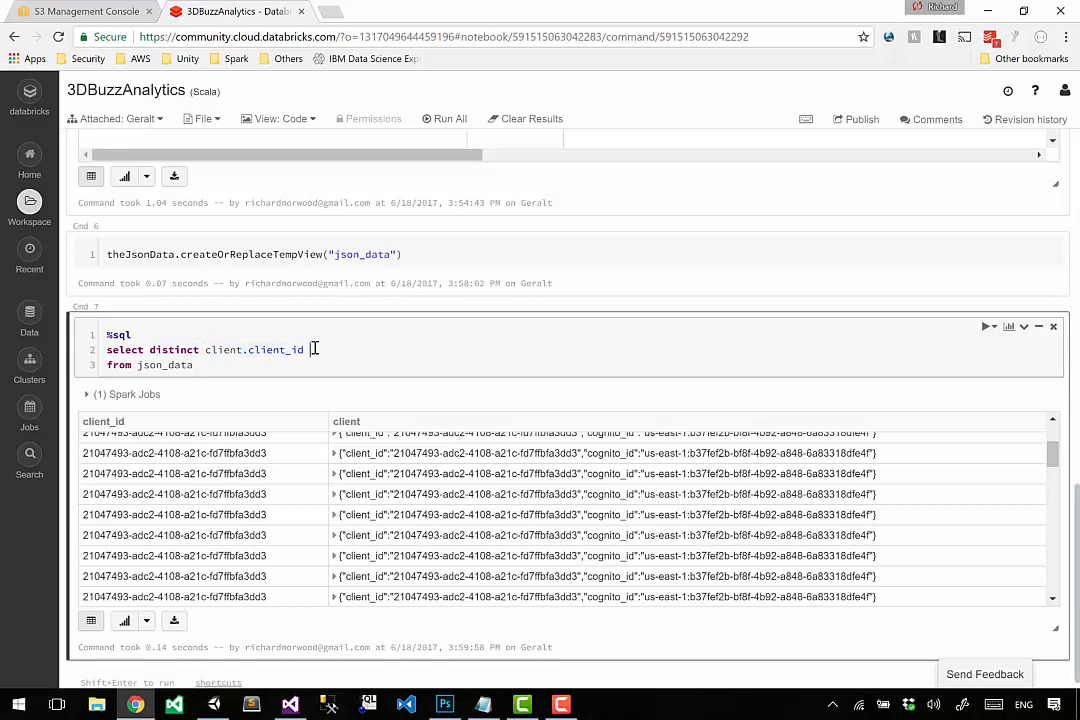
key("shift+Return")
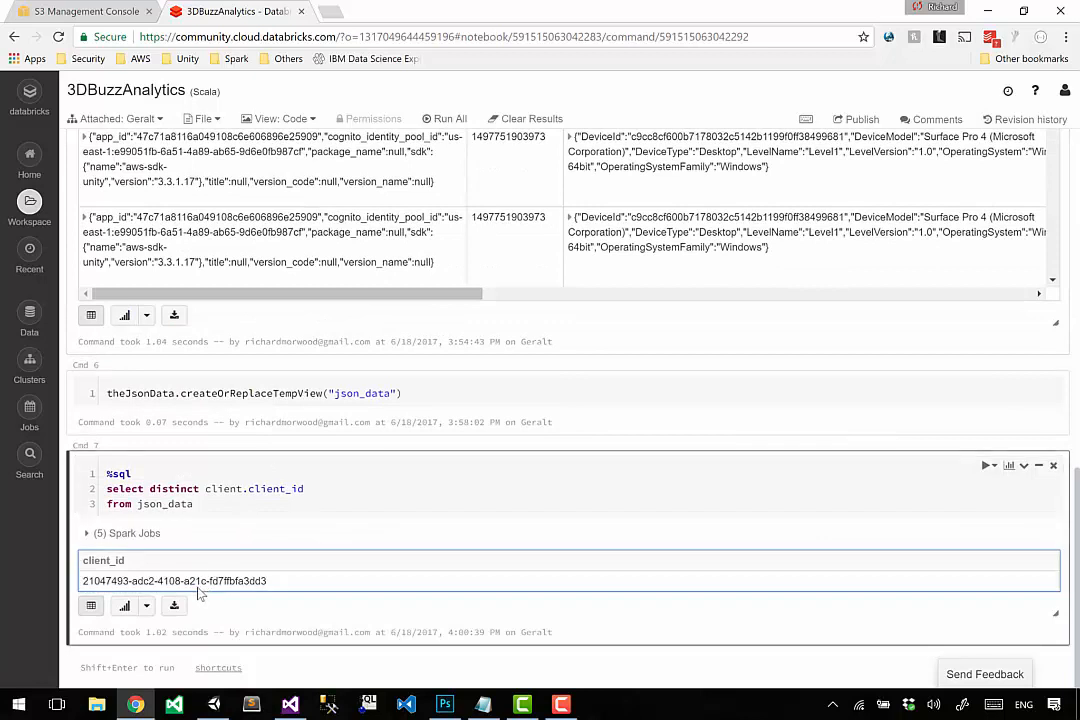
left_click_drag(198, 584, 284, 581)
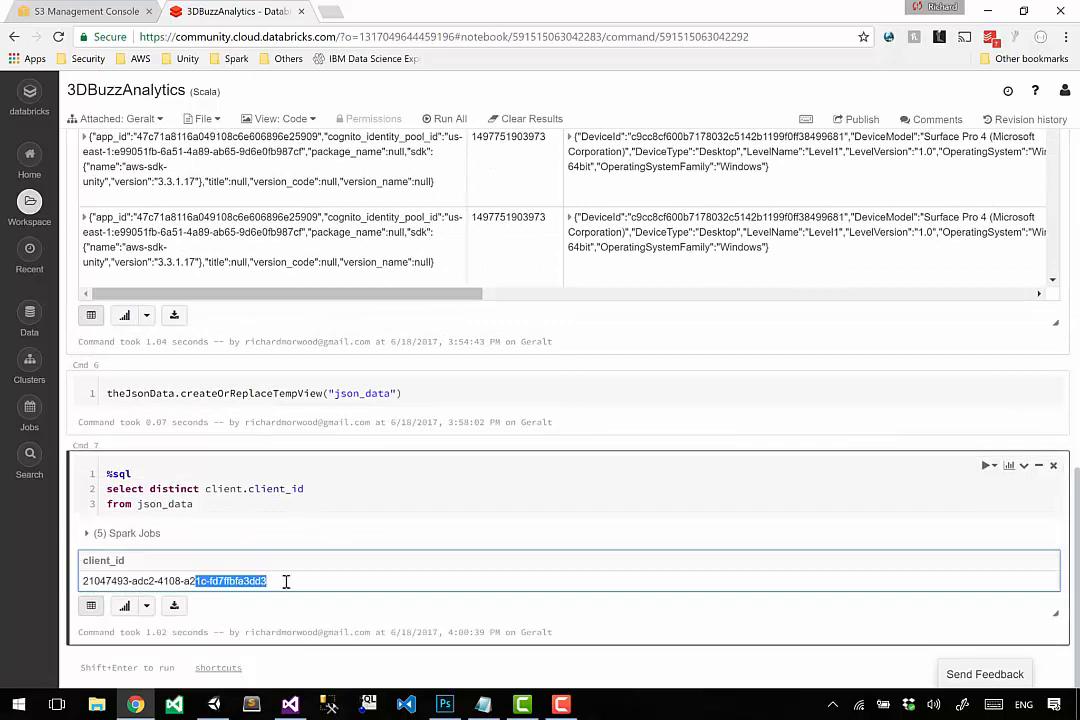
Replace distinct client.client_id with * in the Cmd 7 select and run the query.
left_click(213, 505)
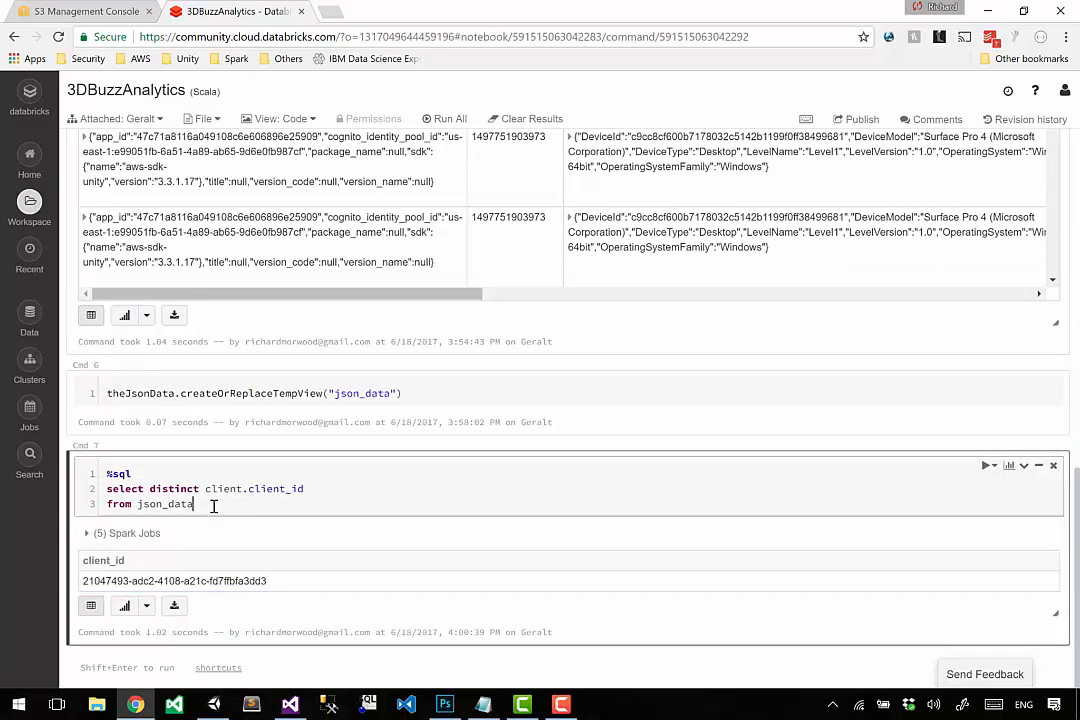
scroll(219, 532, "up", 3)
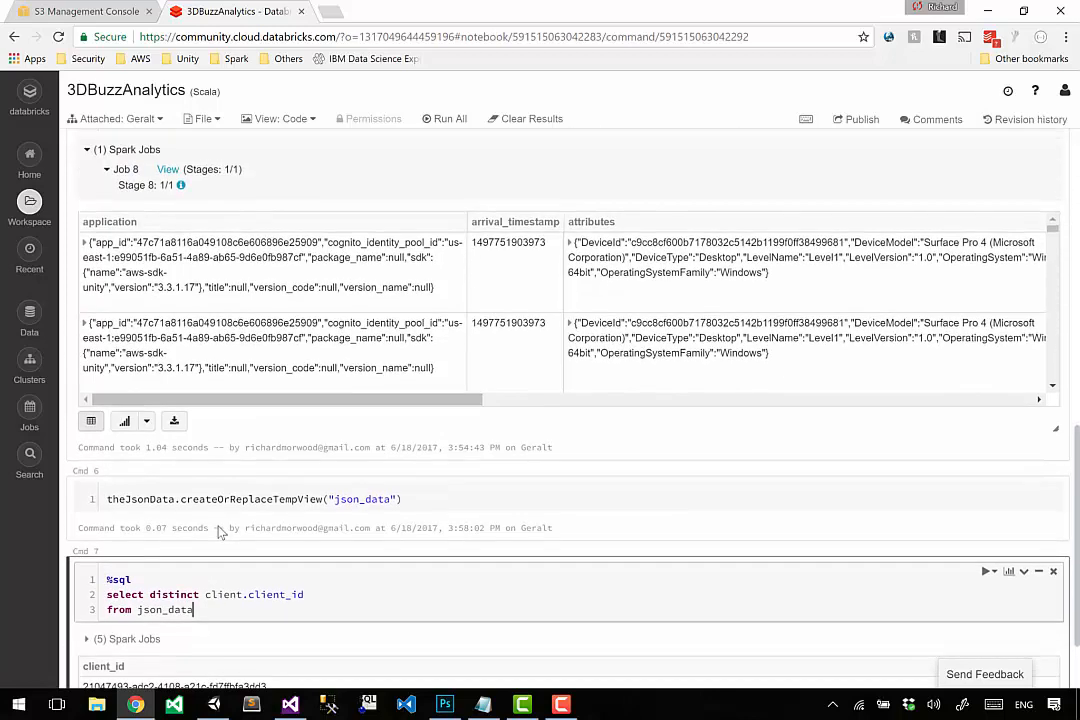
scroll(219, 532, "down", 2)
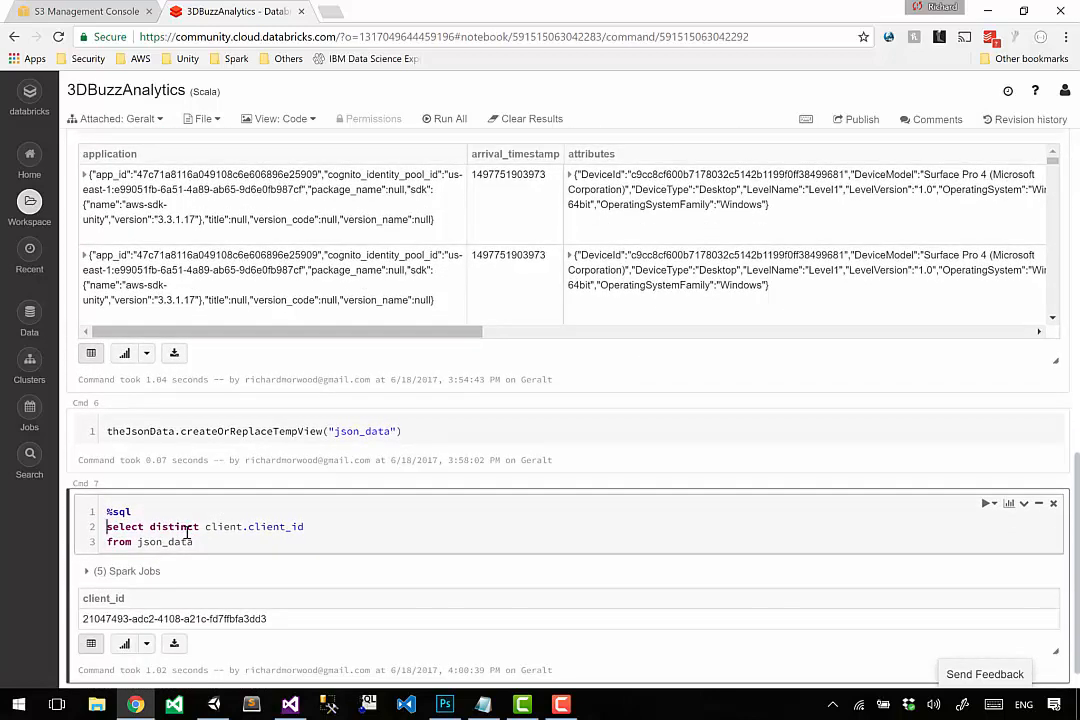
double_click(186, 527)
key("shift+End")
type("(")
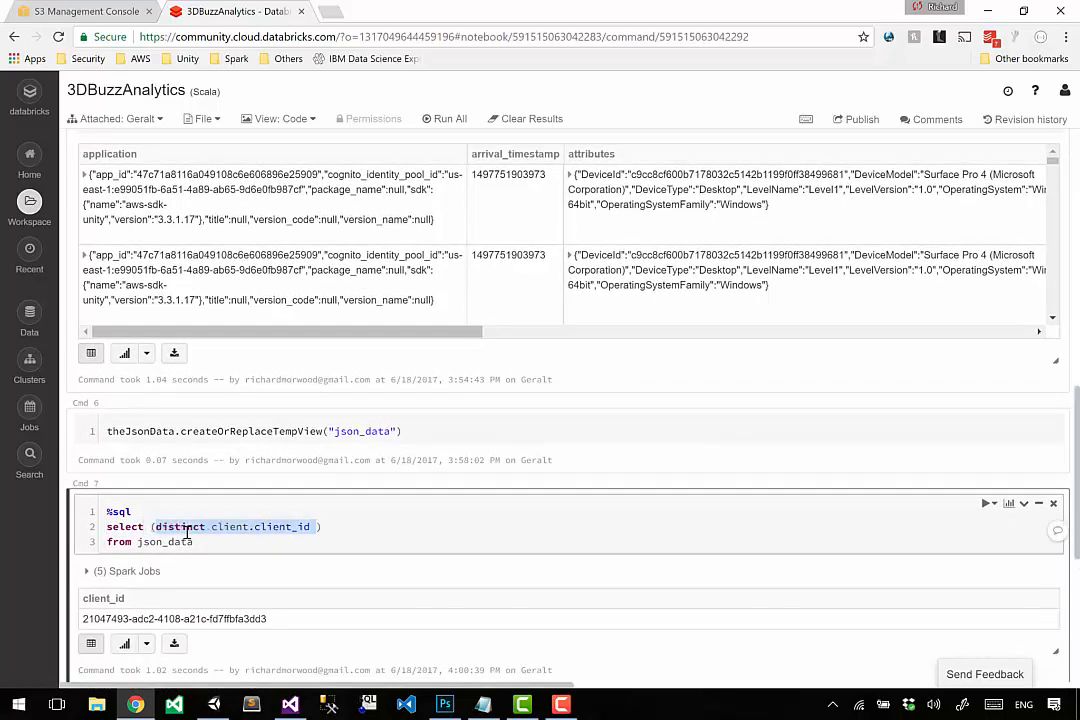
key("BackSpace")
key("BackSpace")
type("*")
key("shift+Return")
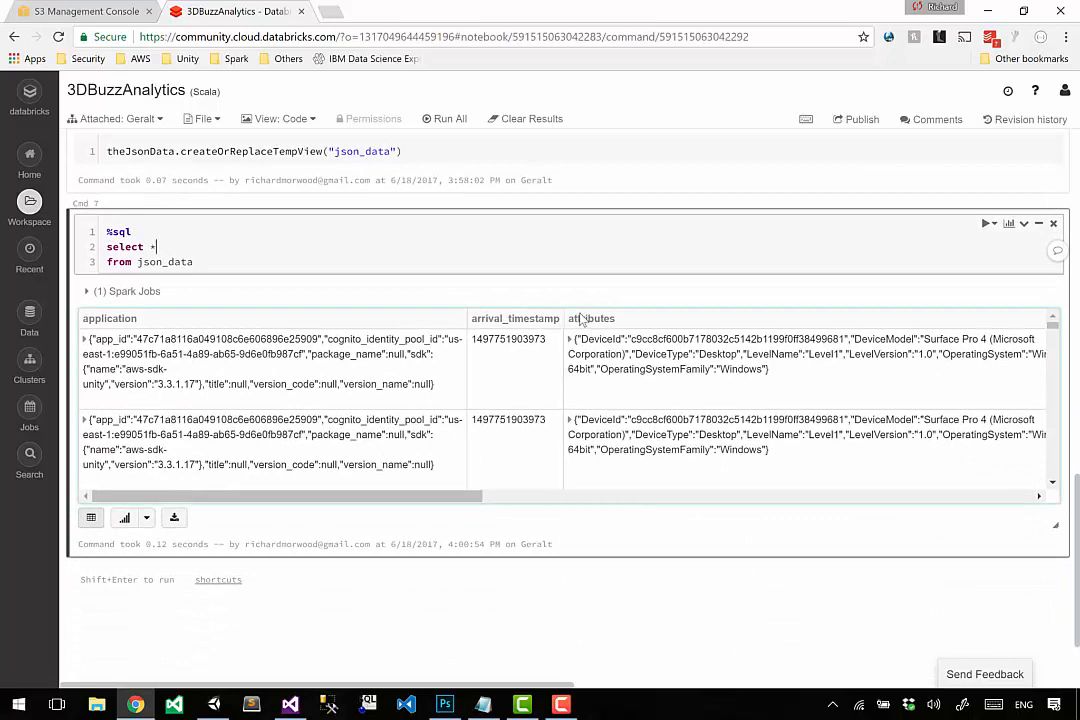
Copy the event_type column heading from the Cmd 7 result table.
scroll(463, 503, "up", 1)
left_click_drag(463, 497, 535, 501)
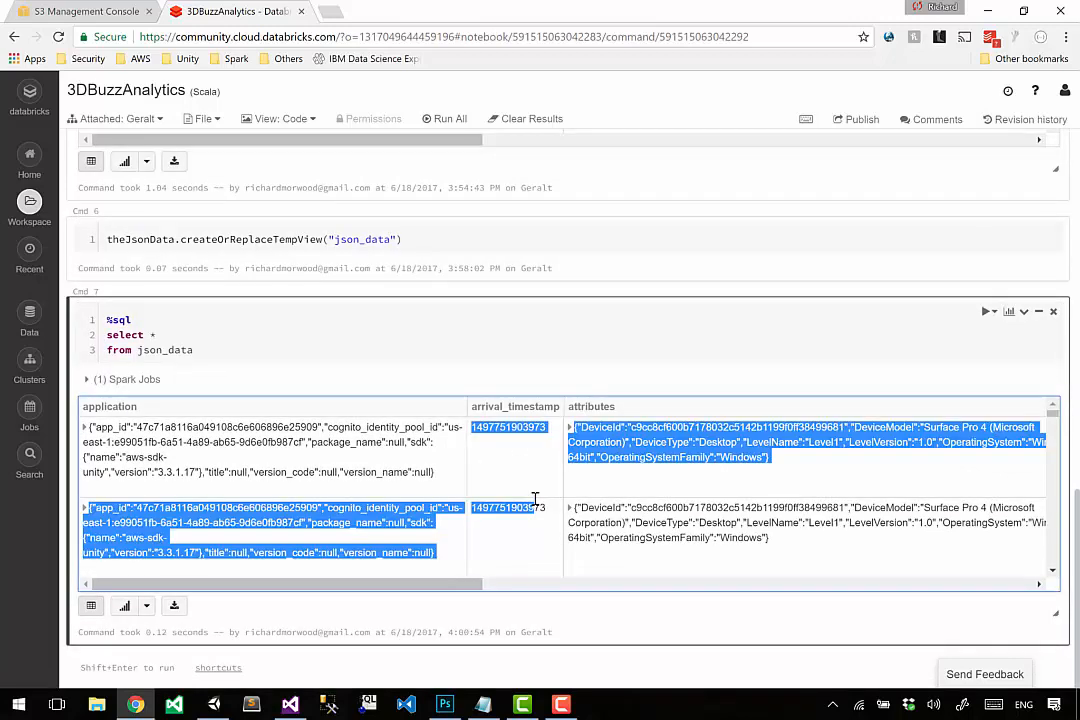
left_click(539, 508)
left_click_drag(444, 585, 929, 608)
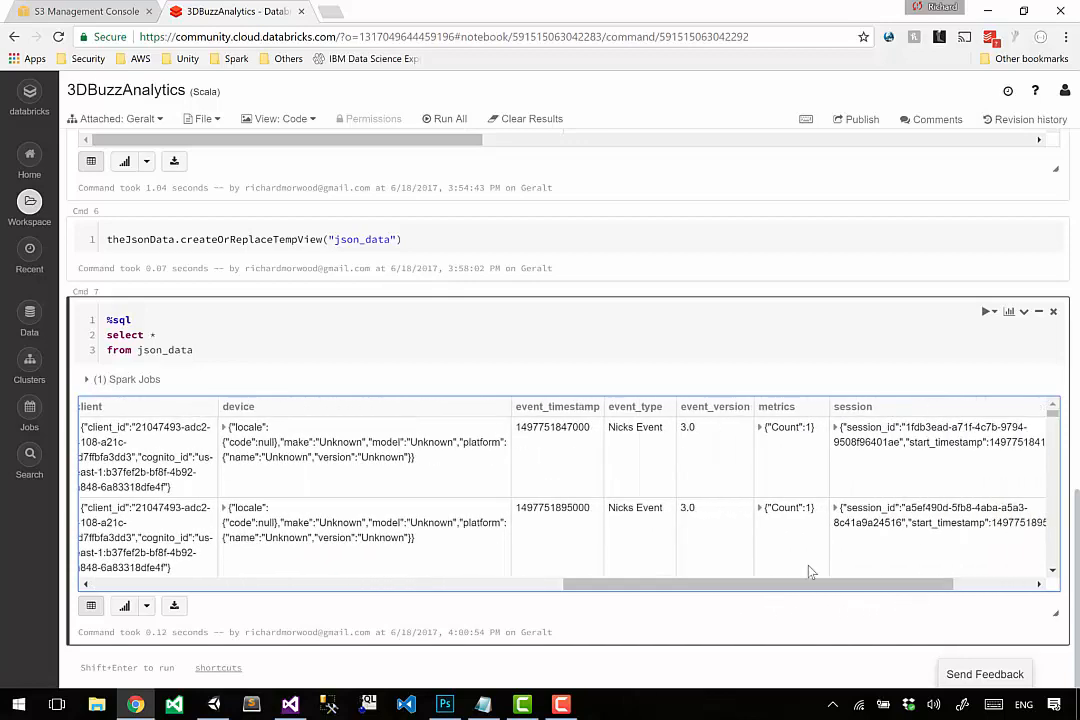
double_click(631, 405)
key("ctrl+c")
Replace the * with event_type so Cmd 7 reads select event_type from json_data, and run it.
left_click(422, 321)
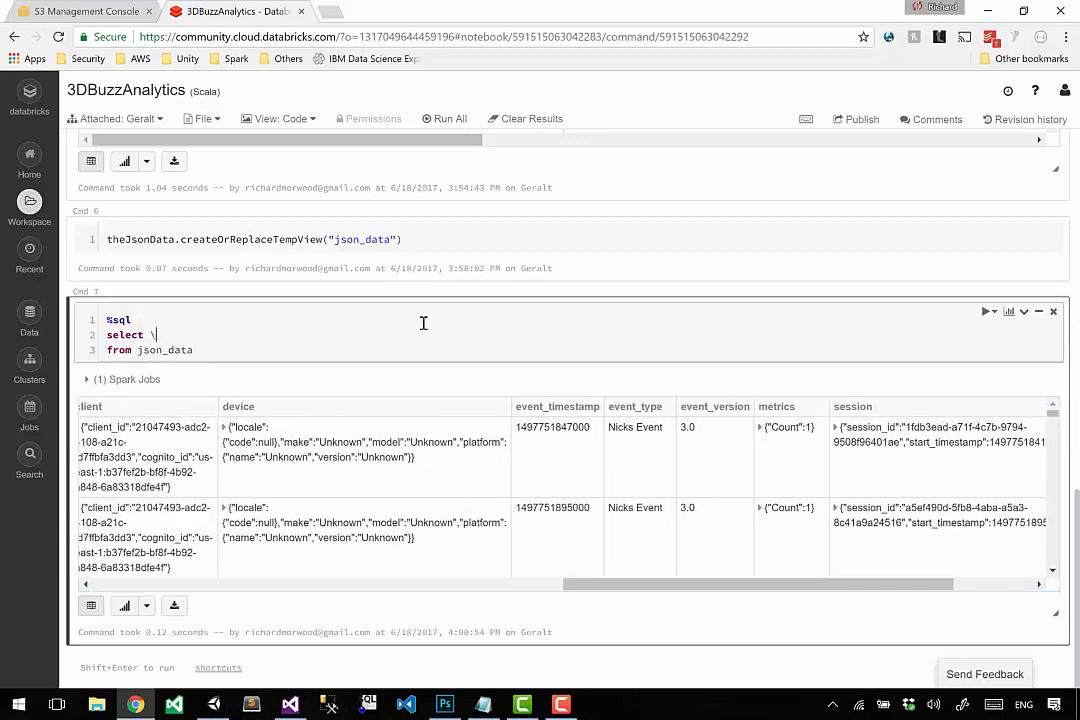
key("ctrl+v")
key("BackSpace")
key("BackSpace")
key("shift+Right")
key("shift+Right")
key("shift+Right")
key("shift+Right")
key("shift+Right")
key("shift+Right")
key("shift+Right")
key("shift+Right")
key("shift+Right")
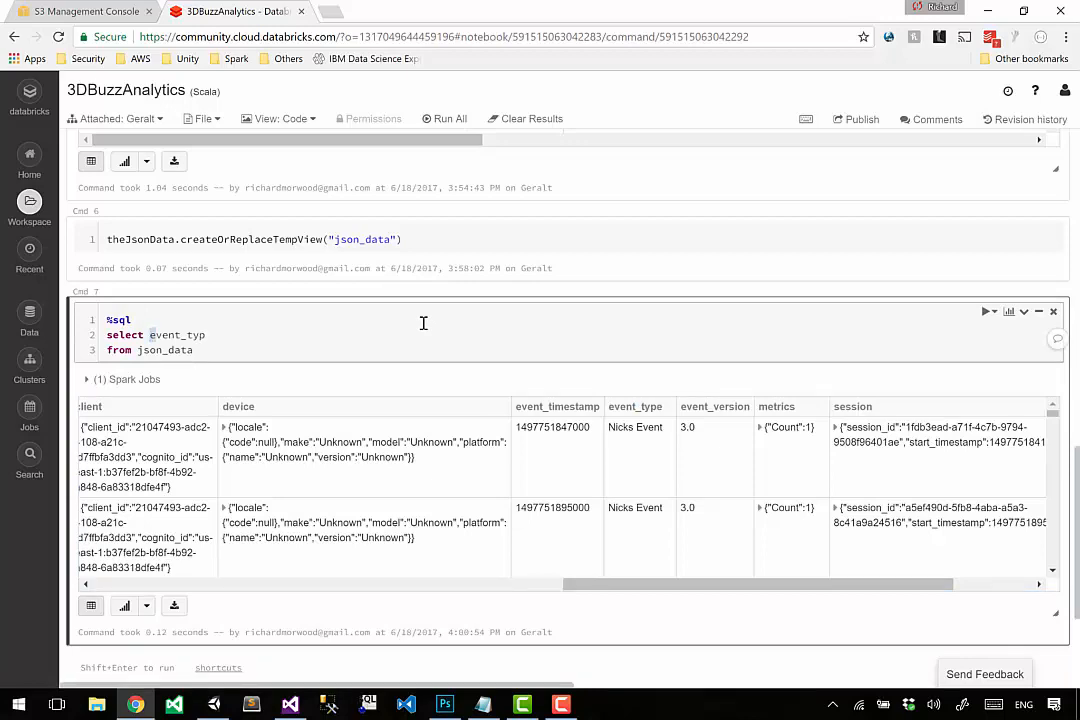
key("BackSpace")
key("ctrl+v")
key("shift+Return")
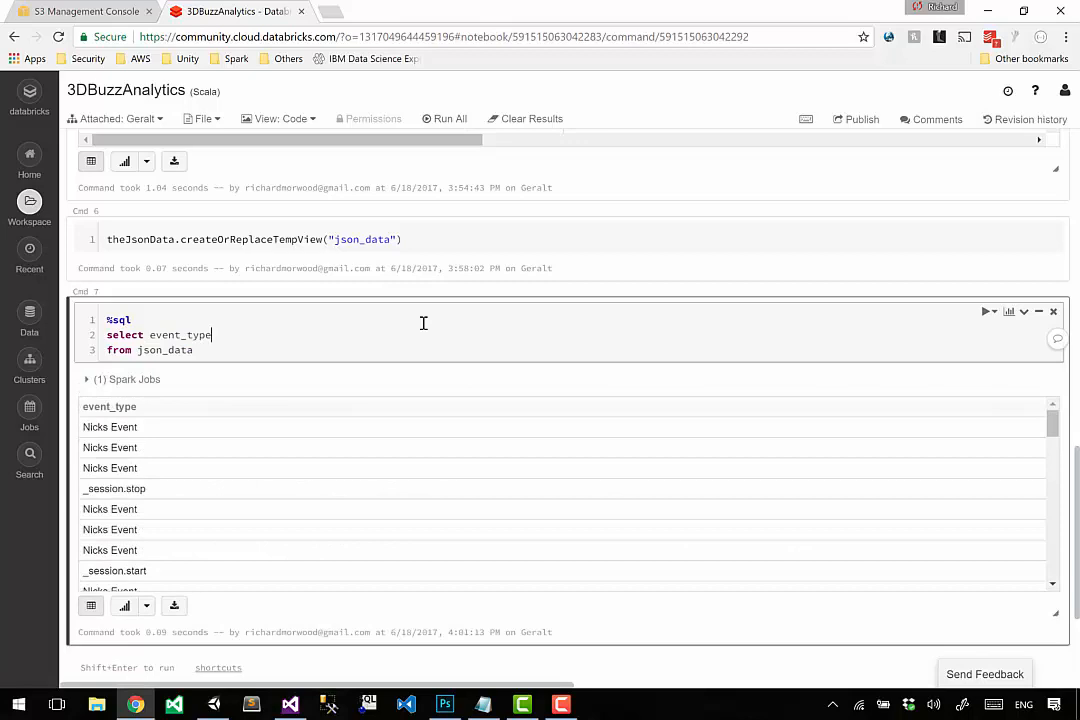
Add distinct before event_type in the Cmd 7 select statement and run the query.
scroll(330, 465, "down", 3)
scroll(330, 465, "up", 6)
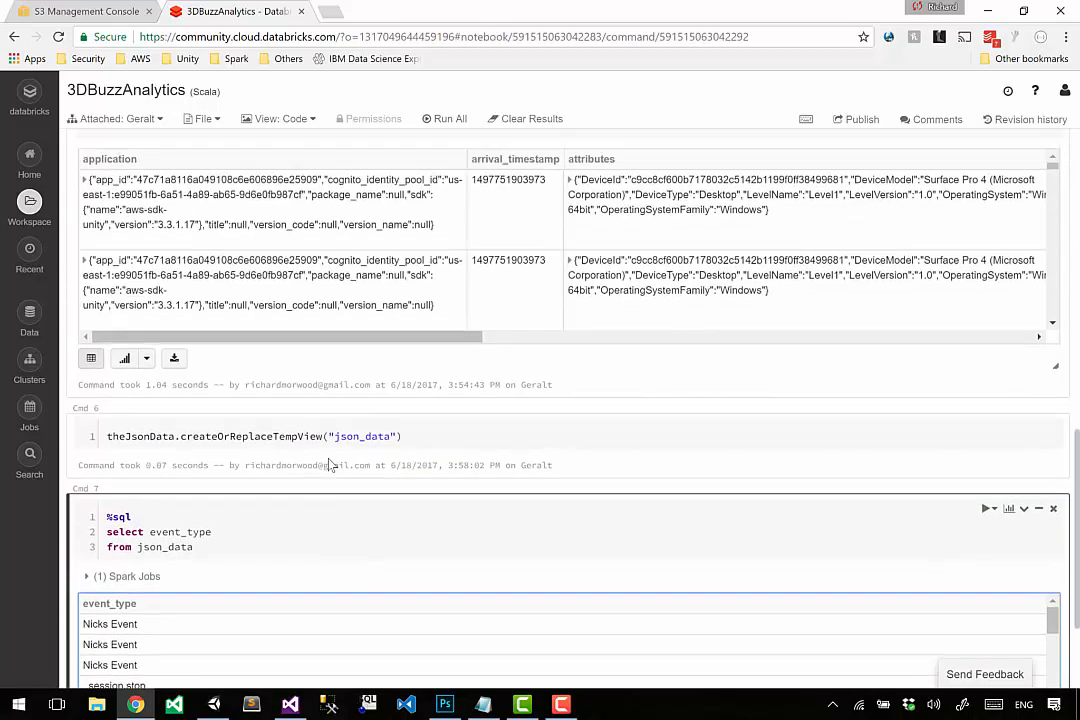
scroll(330, 465, "up", 2)
scroll(277, 333, "down", 5)
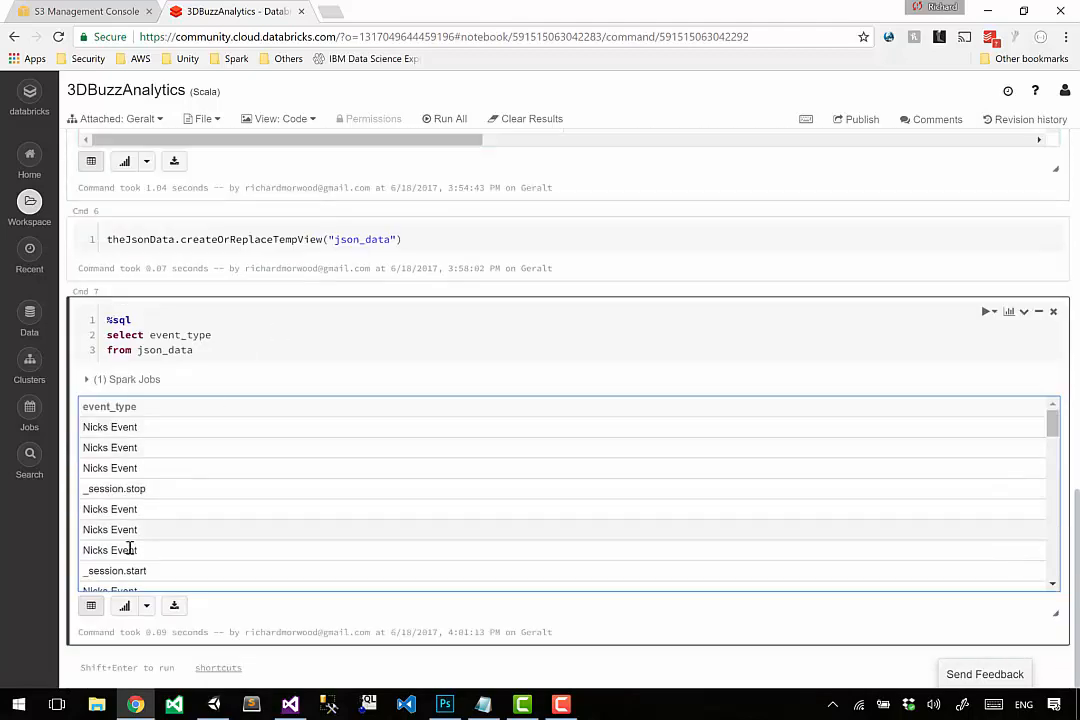
left_click(234, 347)
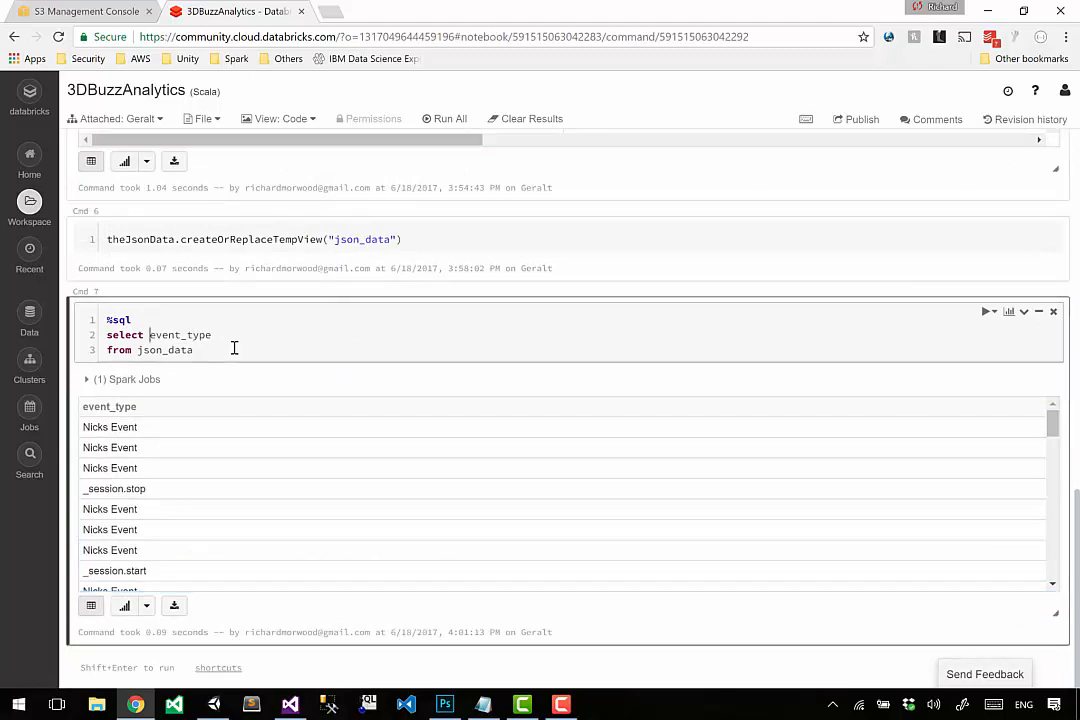
type("distinct")
key("shift+Return")
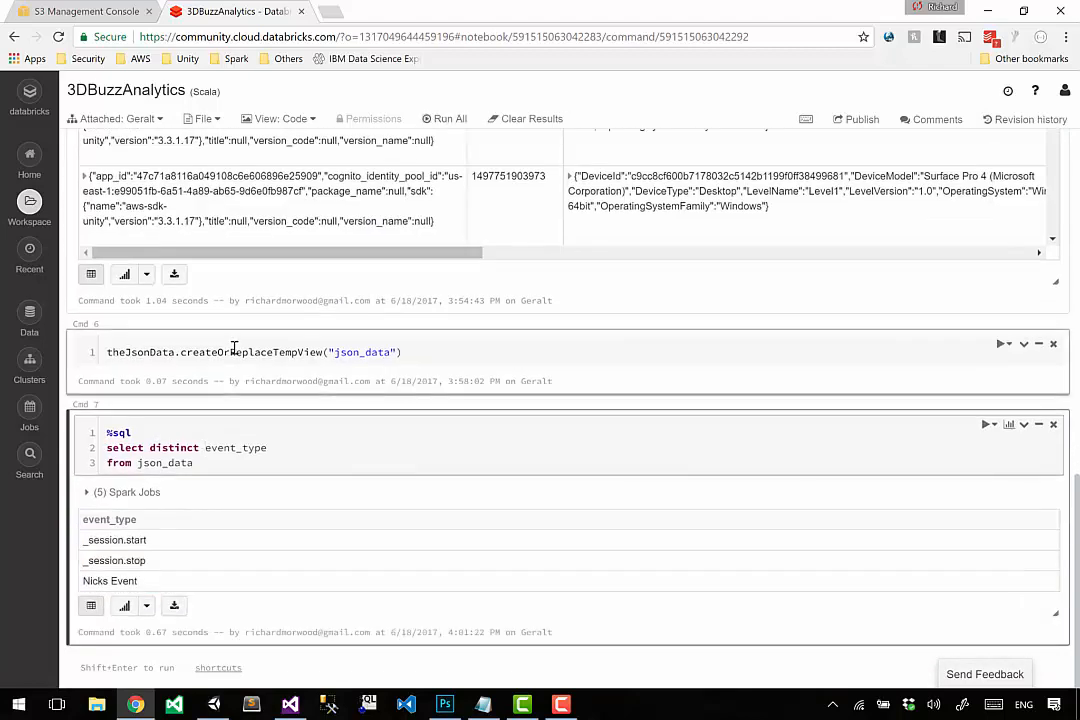
Examine the individual event types in the distinct query's result table.
left_click_drag(113, 544, 163, 566)
left_click_drag(98, 583, 164, 581)
left_click(141, 585)
left_click_drag(113, 541, 166, 531)
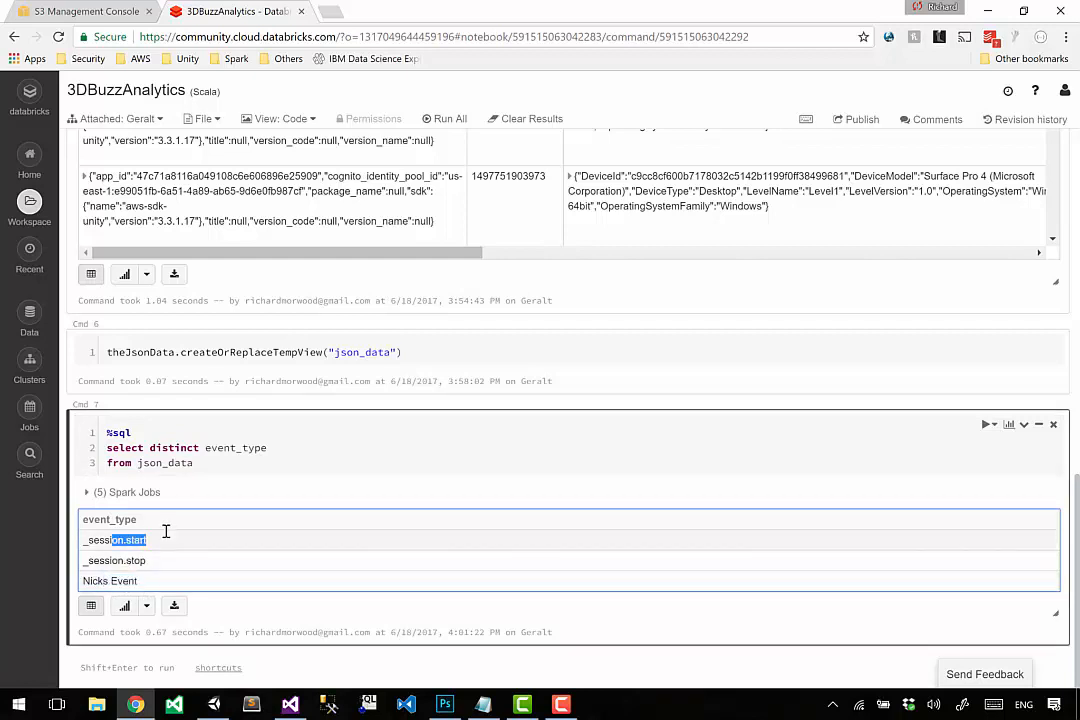
left_click_drag(104, 560, 166, 560)
Remove distinct from the Cmd 7 select, add count(*) after event_type, and start a new line below from json_data.
double_click(152, 448)
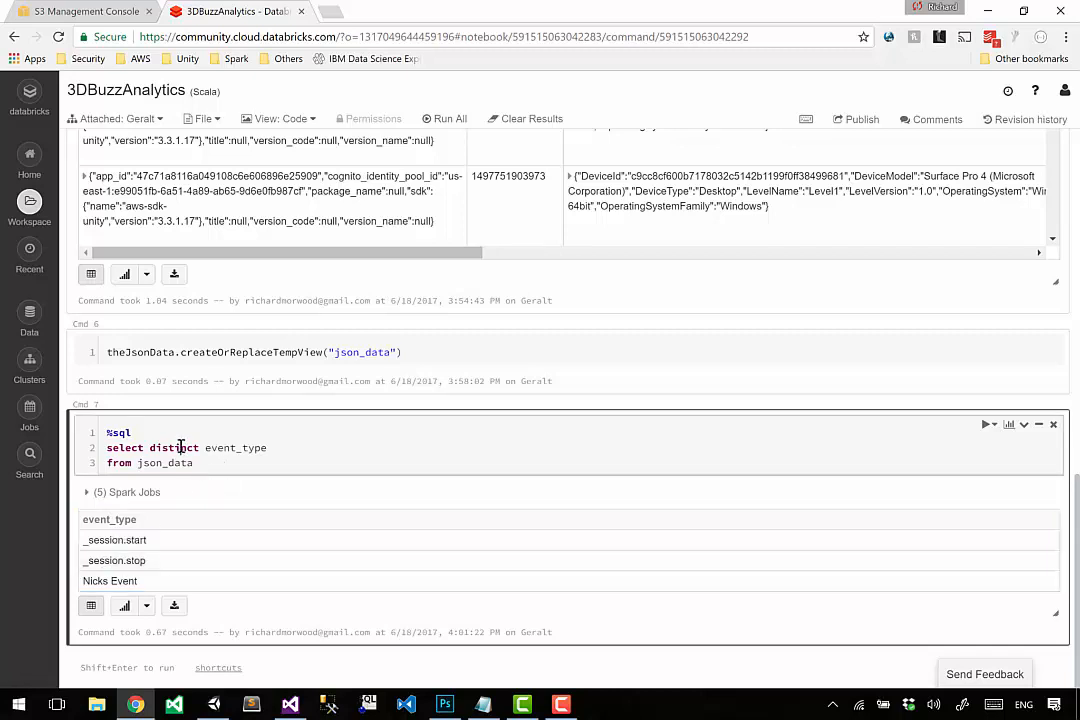
scroll(181, 446, "down", 1)
key("Delete")
key("Delete")
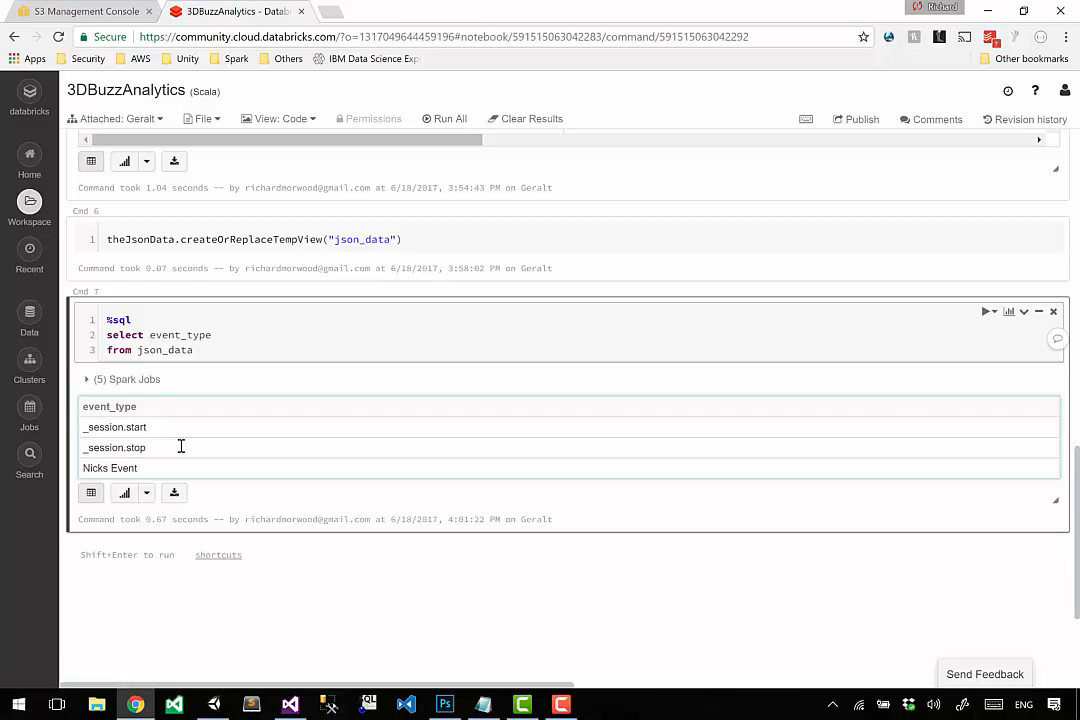
type(", count(*)")
key("Return")
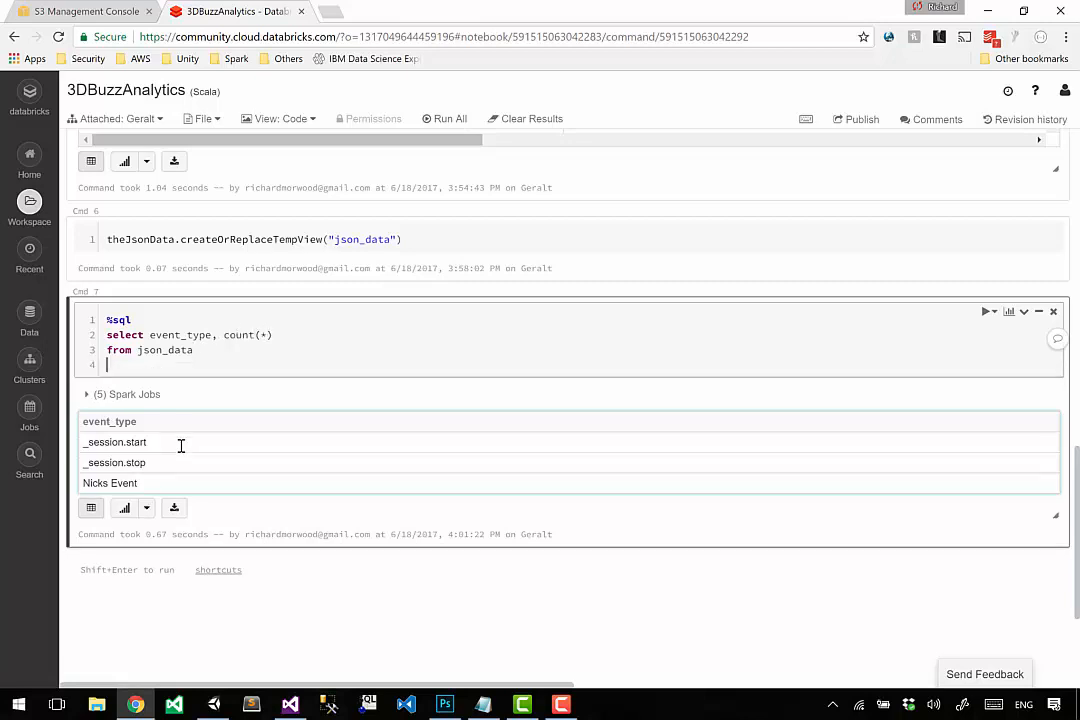
Add the clause group by event_type at the end of the Cmd 7 query and run it.
type("group by")
key("Up")
key("Up")
key("ctrl+shift+Right")
key("ctrl+c")
key("Down")
key("Down")
key("ctrl+v")
key("shift+Return")
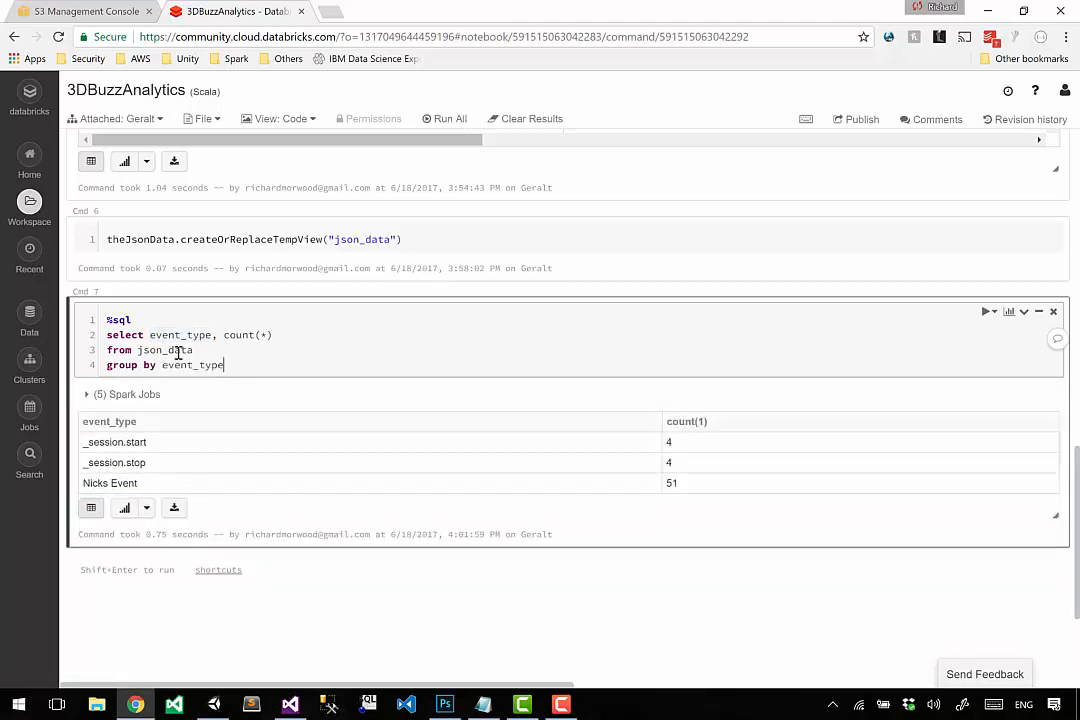
Review the event_type and count(*) columns in the grouped query's select line.
scroll(181, 340, "up", 1)
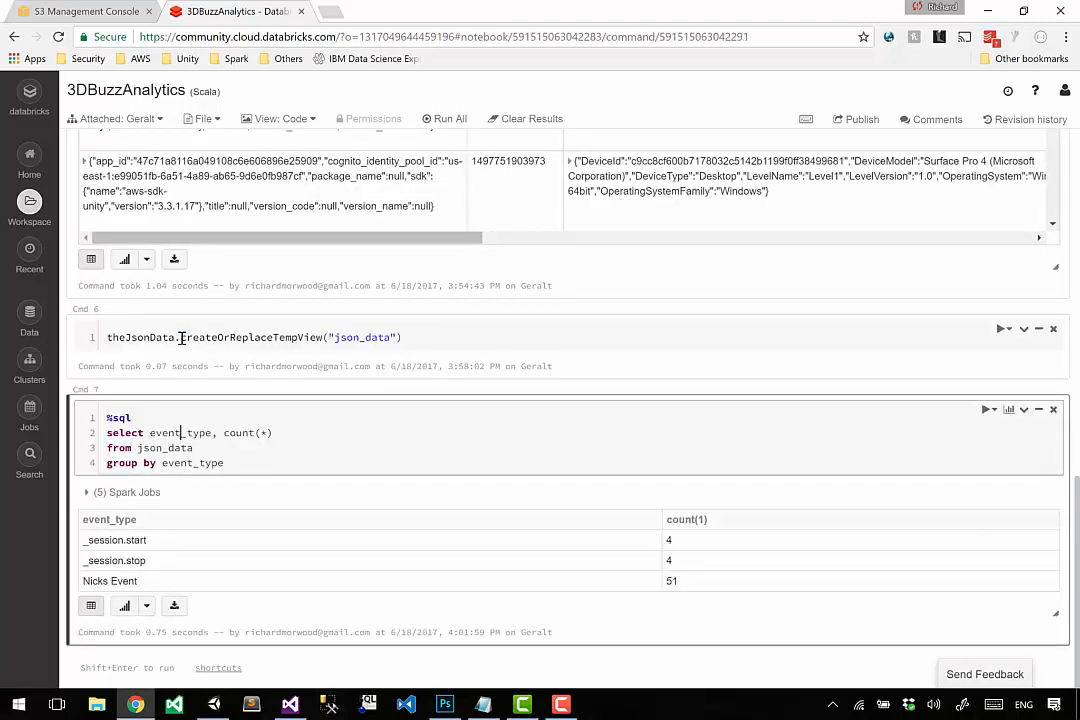
double_click(182, 433)
double_click(238, 433)
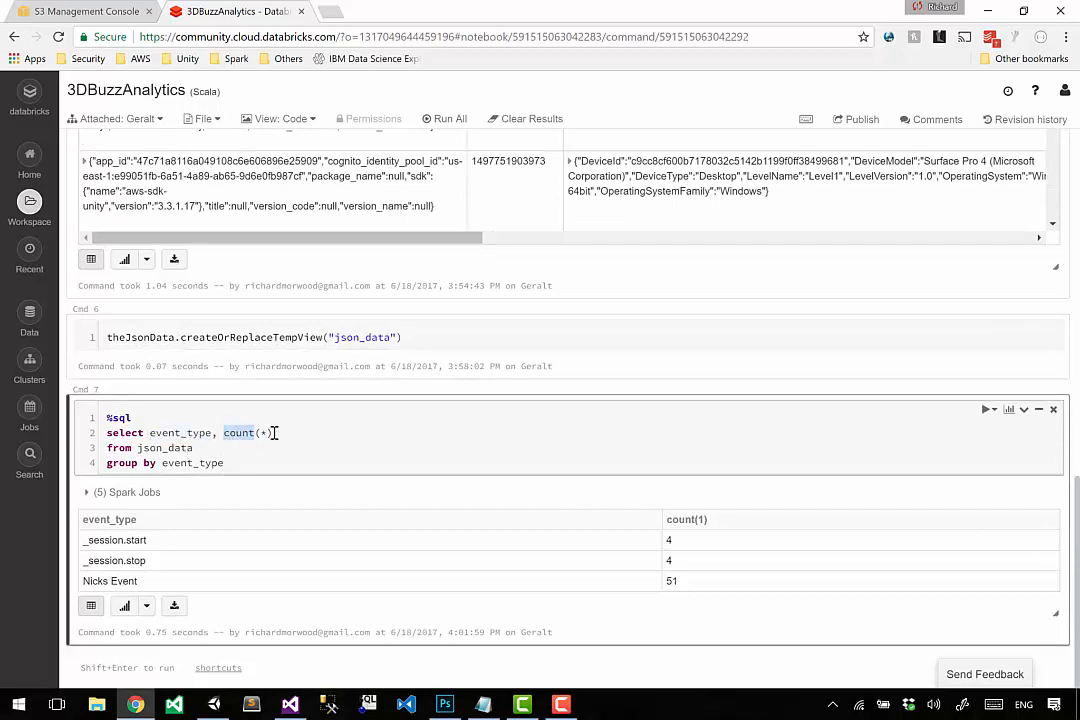
Review the grouped Cmd 7 query with its count(*) results, and return to the Cmd 5 data table.
left_click(285, 432, "shift")
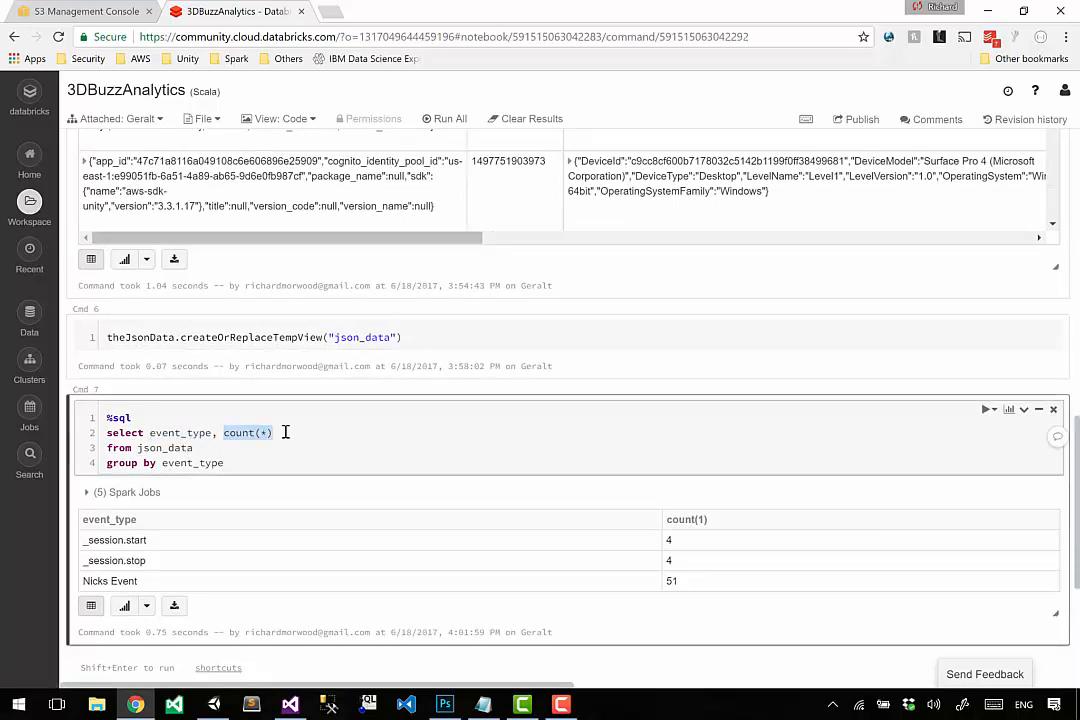
left_click_drag(150, 432, 228, 465)
left_click(228, 467)
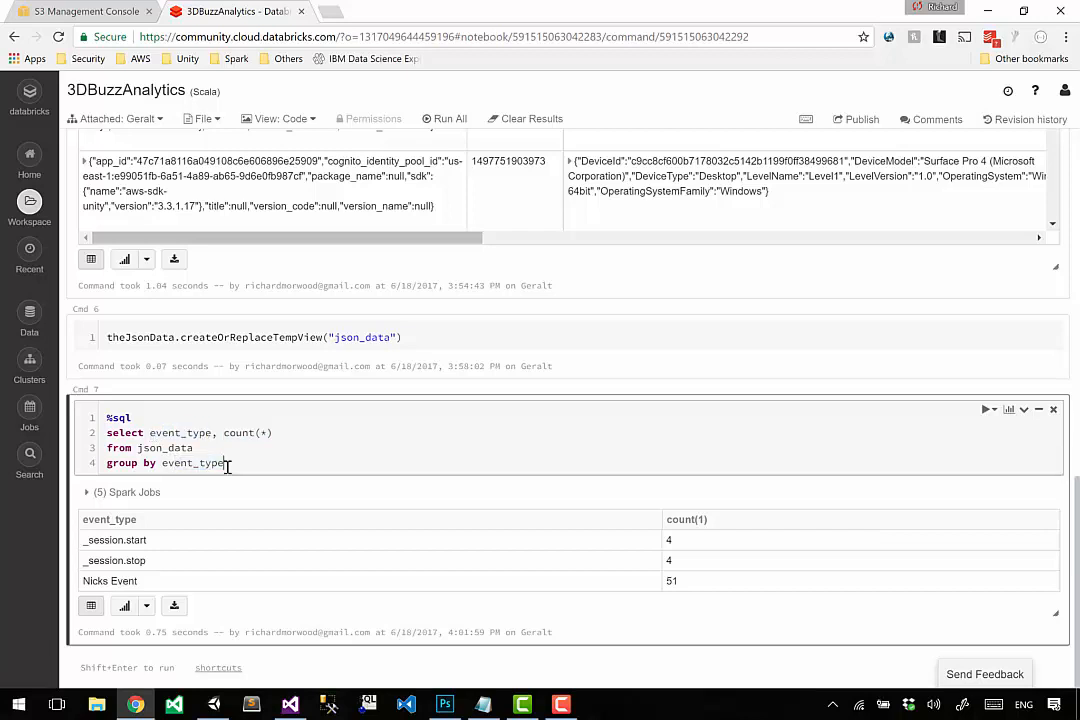
left_click_drag(655, 582, 676, 557)
left_click(676, 560)
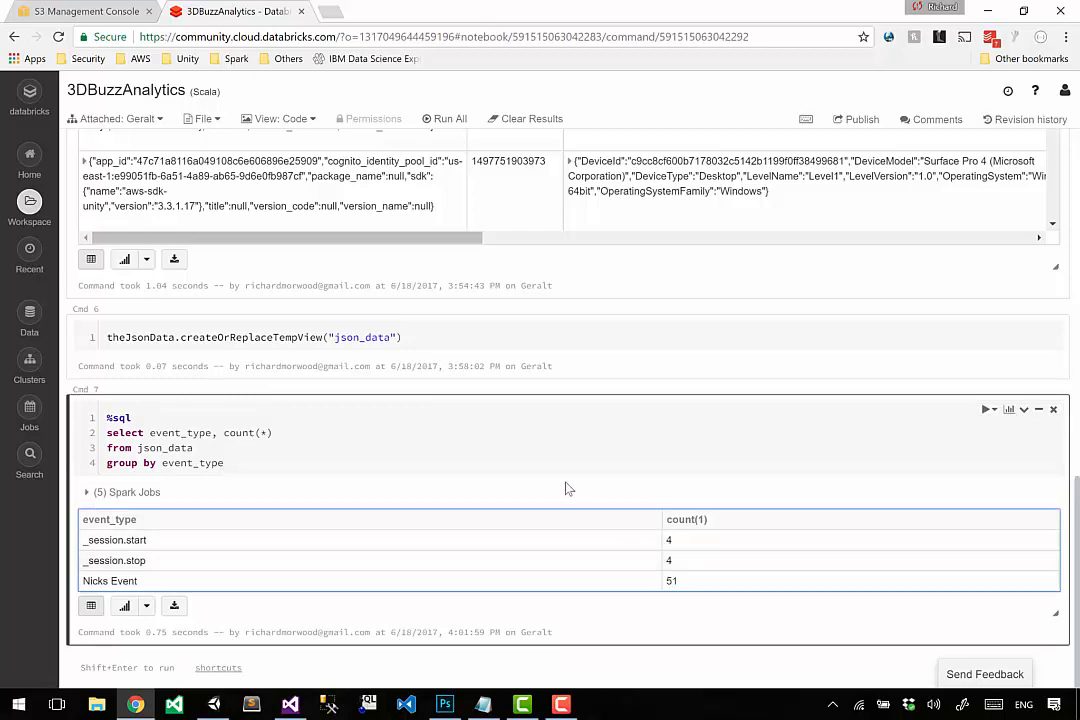
left_click(514, 458)
scroll(514, 459, "up", 1)
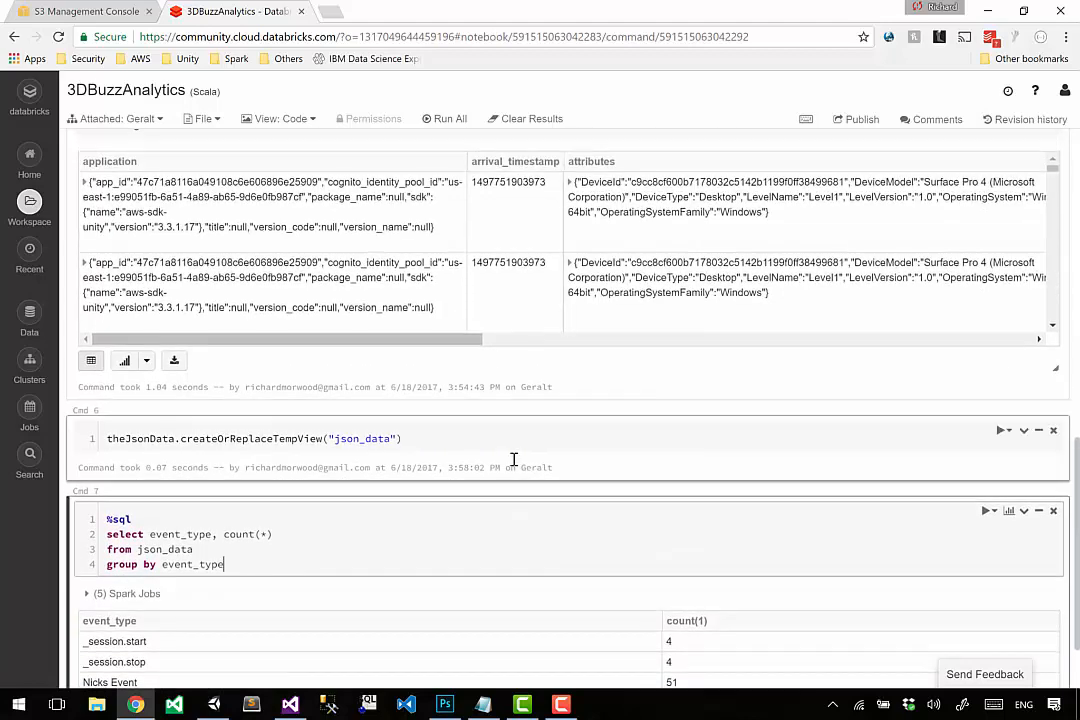
scroll(514, 458, "up", 1)
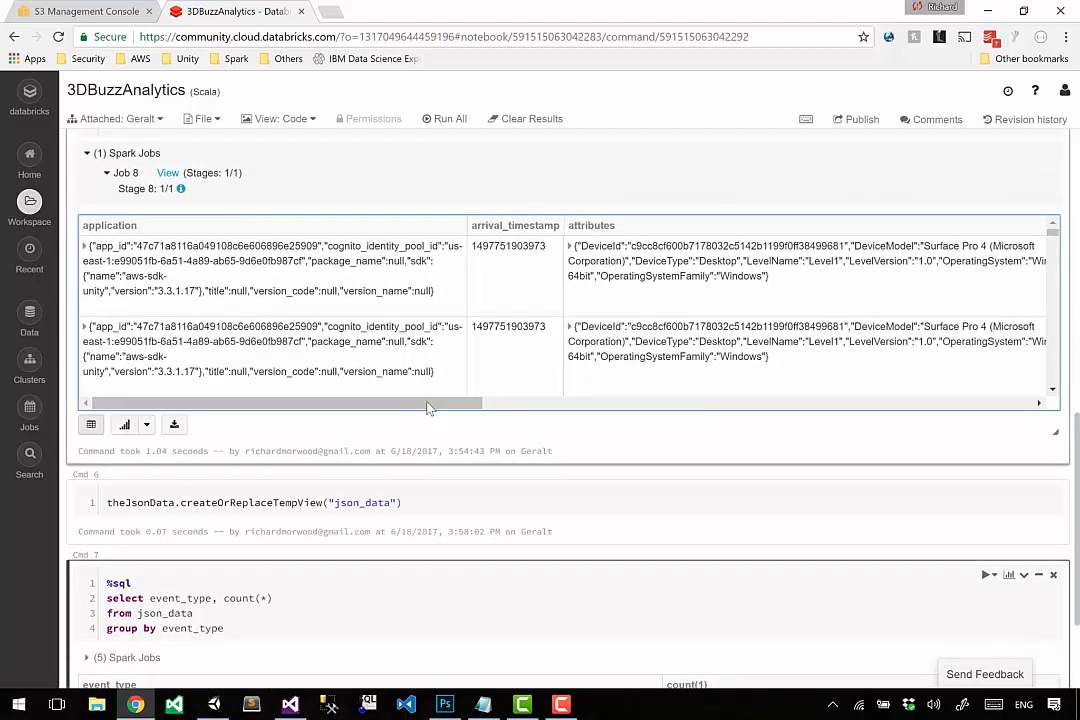
left_click(433, 403)
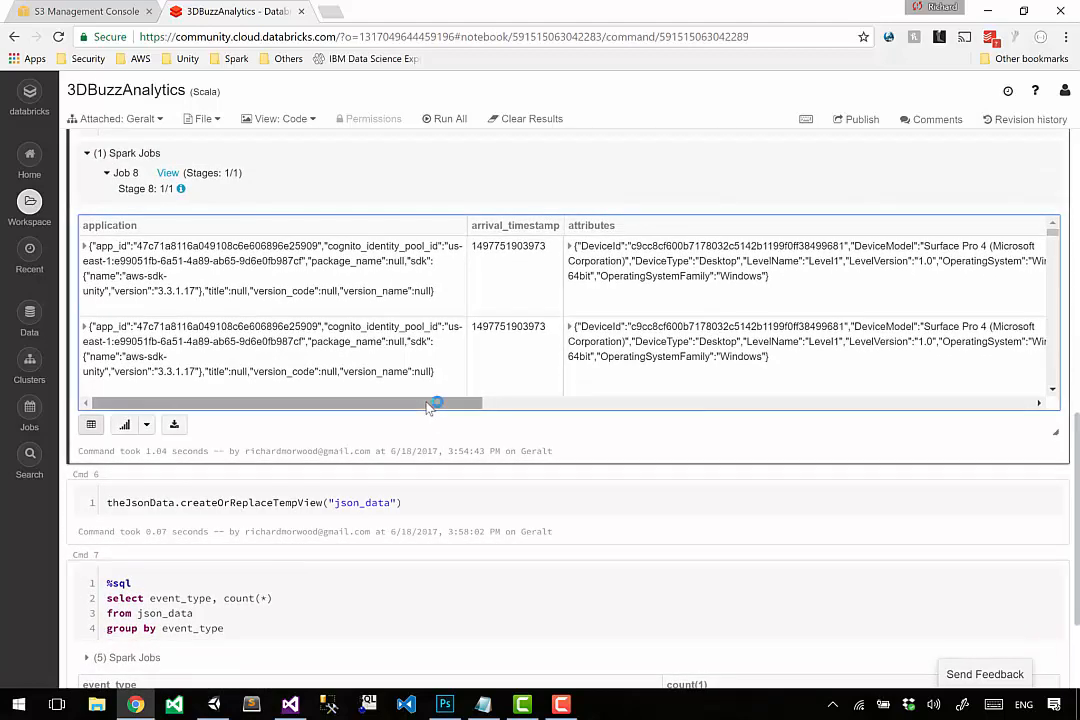
Switch to Unity, run the Level1 scene in play mode to generate analytics events, and stop it.
left_click(214, 705)
left_click(511, 46)
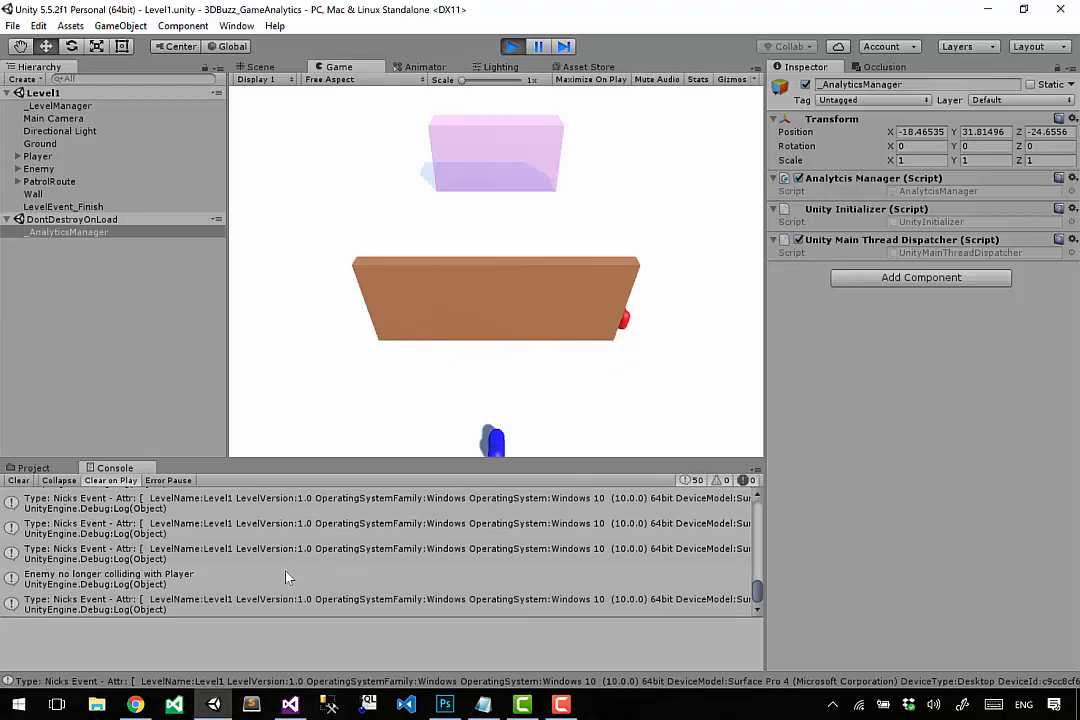
left_click(508, 48)
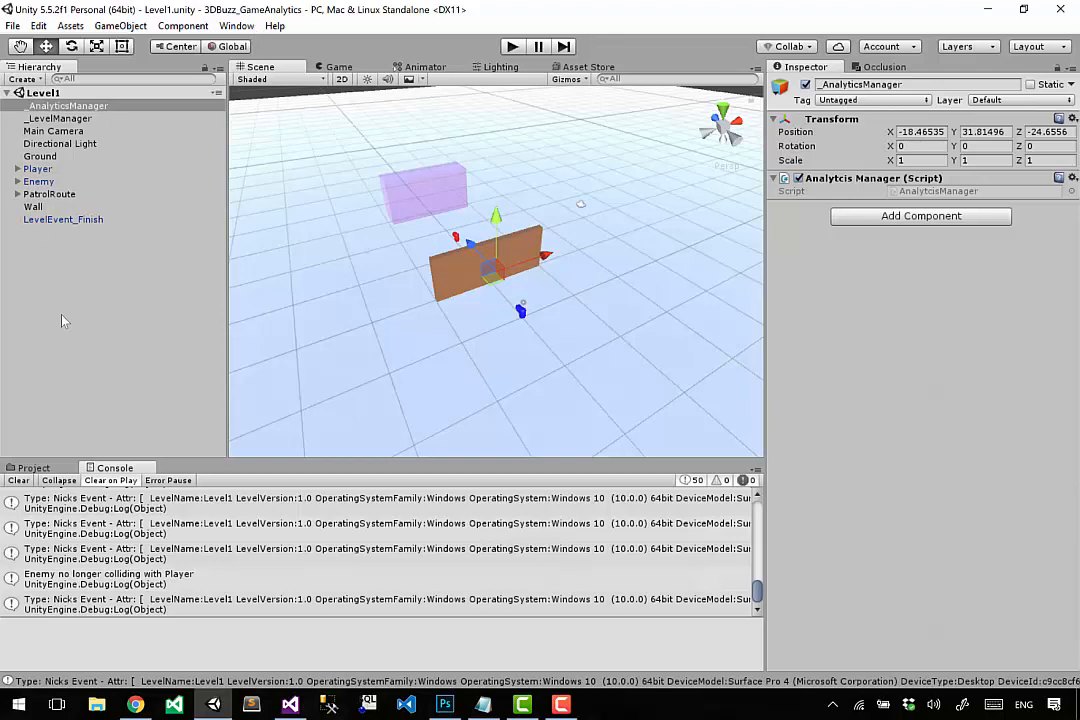
Switch back to the browser and check the 2017/06/18 events folder in the S3 console.
left_click(135, 705)
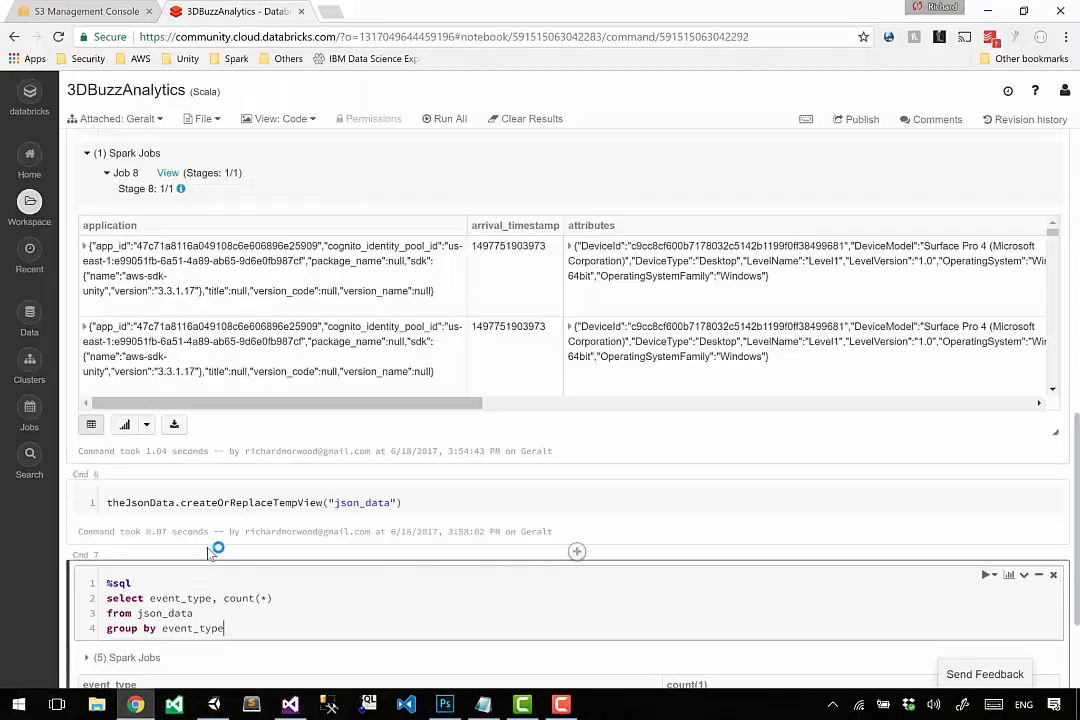
left_click(82, 11)
left_click(221, 129)
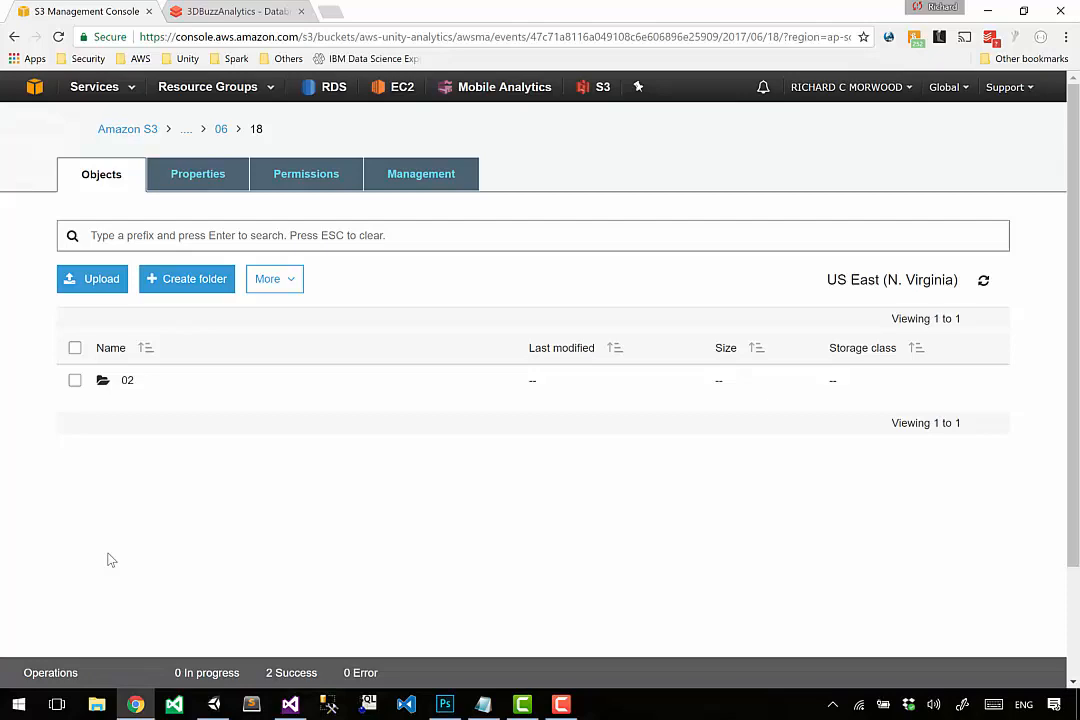
left_click(172, 37)
In the notebook's Cmd 4, try readStream in place of read in the sqlContext JSON load, and restore the original call.
left_click(232, 11)
scroll(240, 418, "up", 3)
scroll(240, 418, "up", 1)
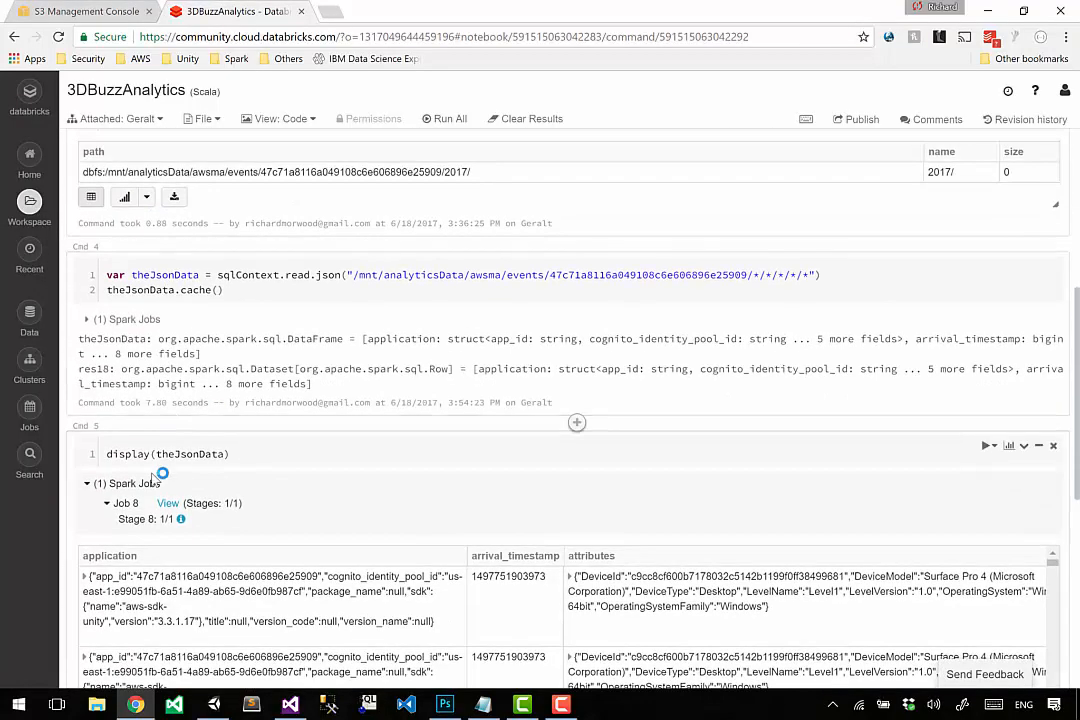
left_click_drag(150, 275, 256, 285)
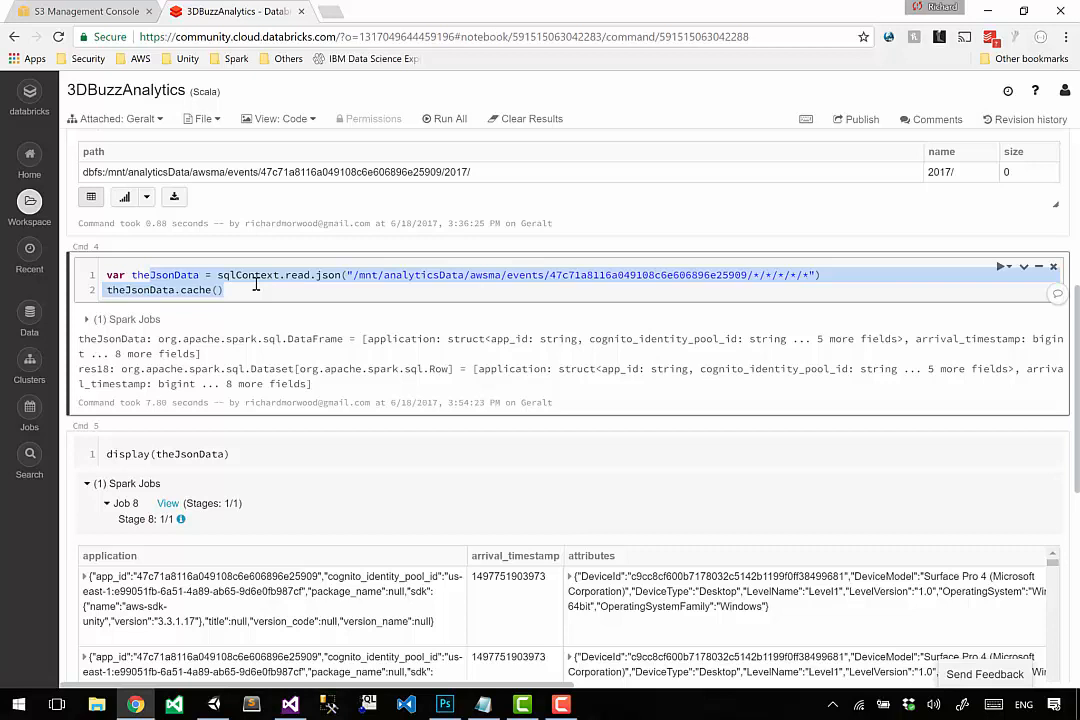
left_click(308, 278)
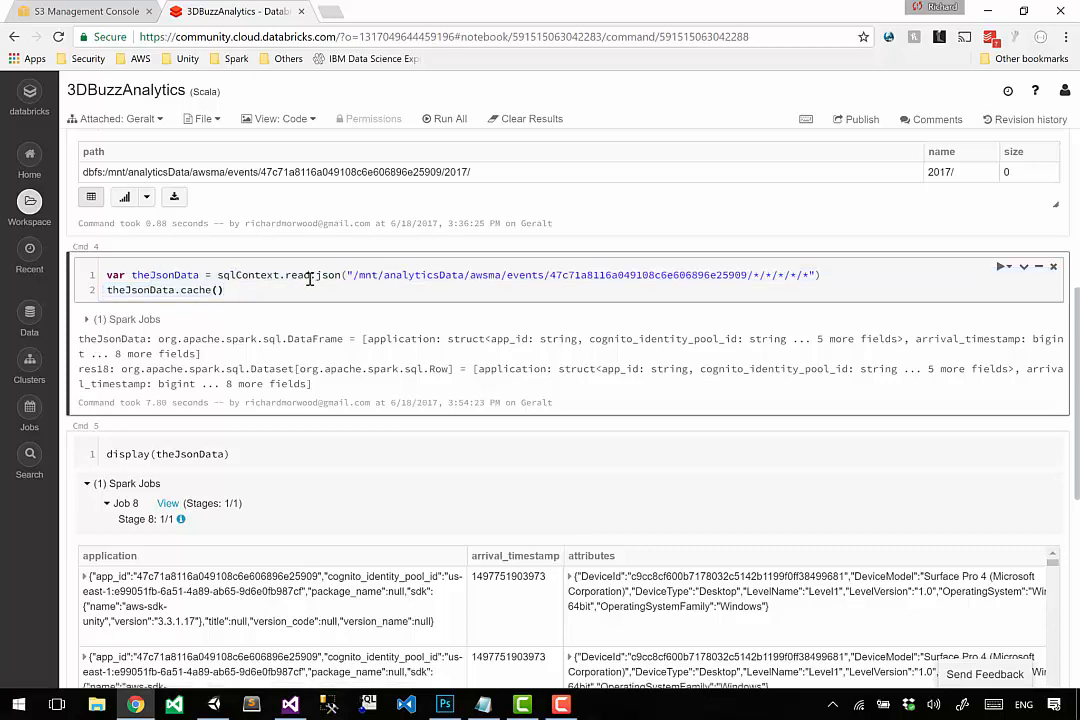
type("Stream")
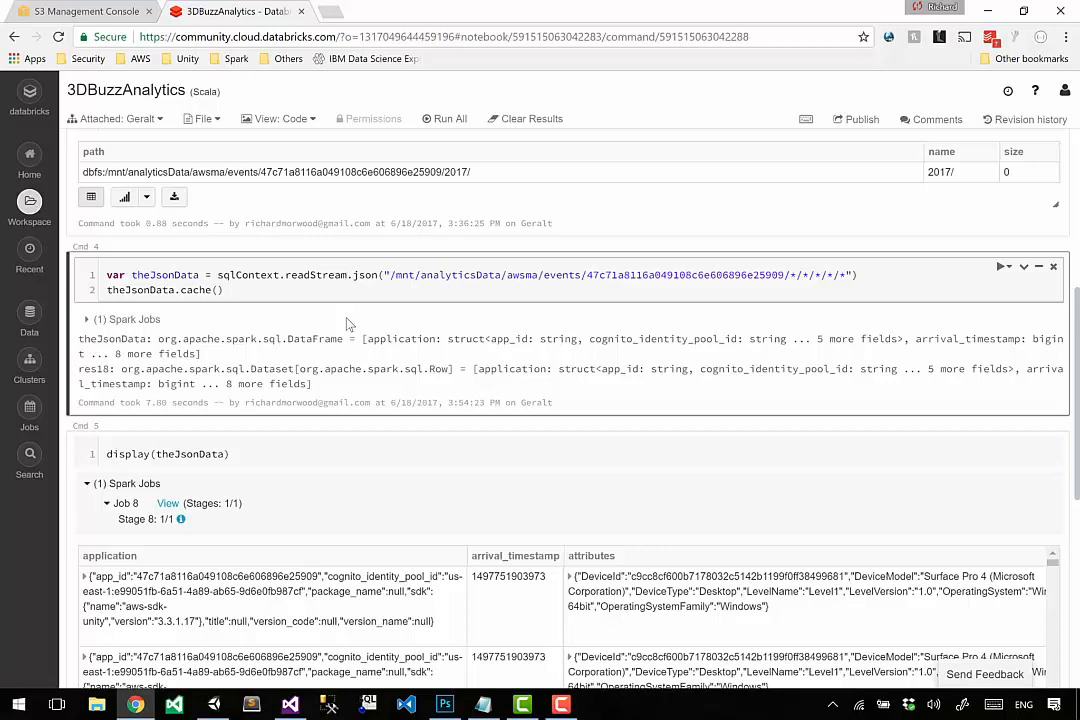
key("BackSpace")
key("BackSpace")
key("BackSpace")
key("BackSpace")
key("BackSpace")
key("BackSpace")
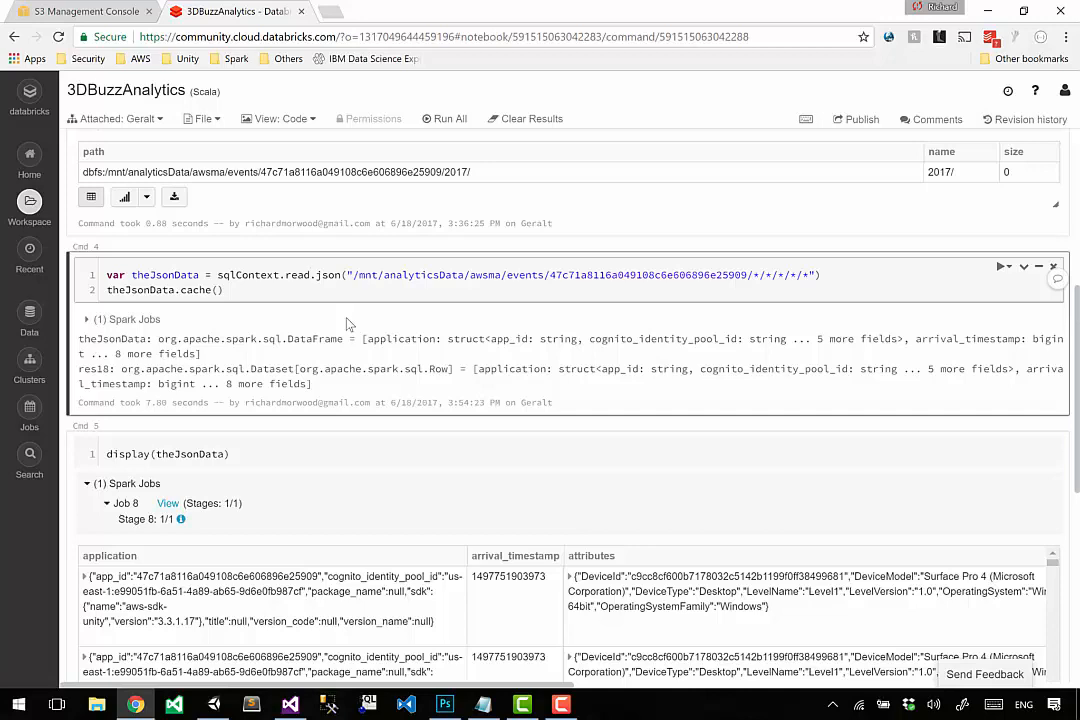
Check the S3 events folder again and examine the client, device and event columns in the Cmd 5 result table.
key("ctrl+shift+Tab")
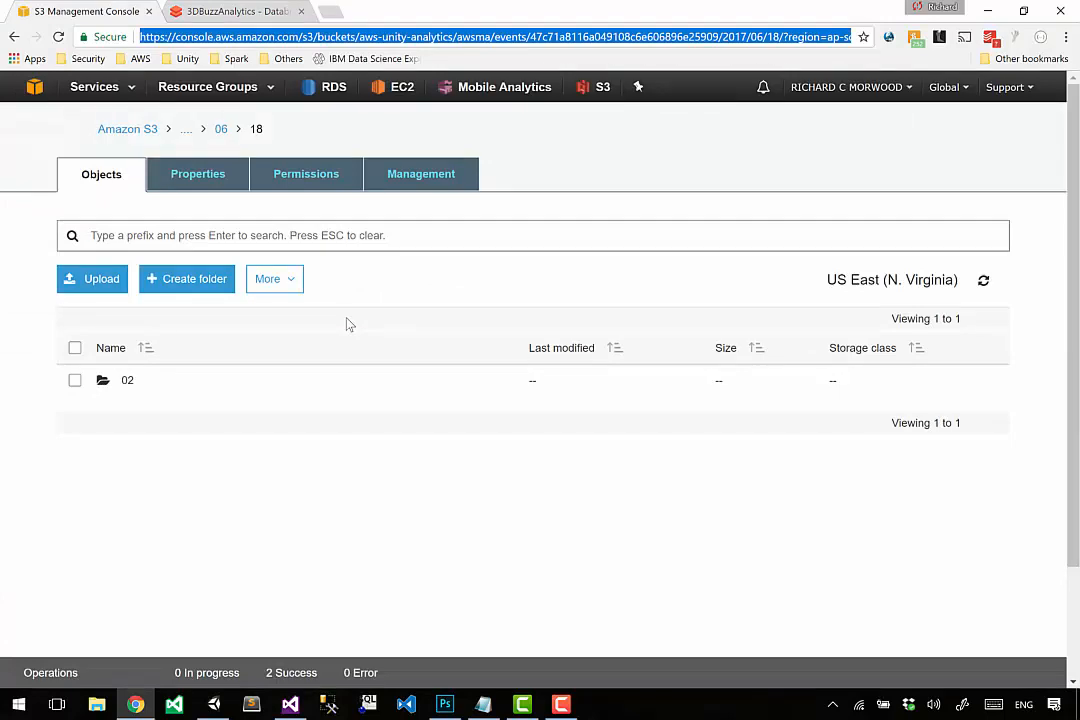
key("ctrl+Tab")
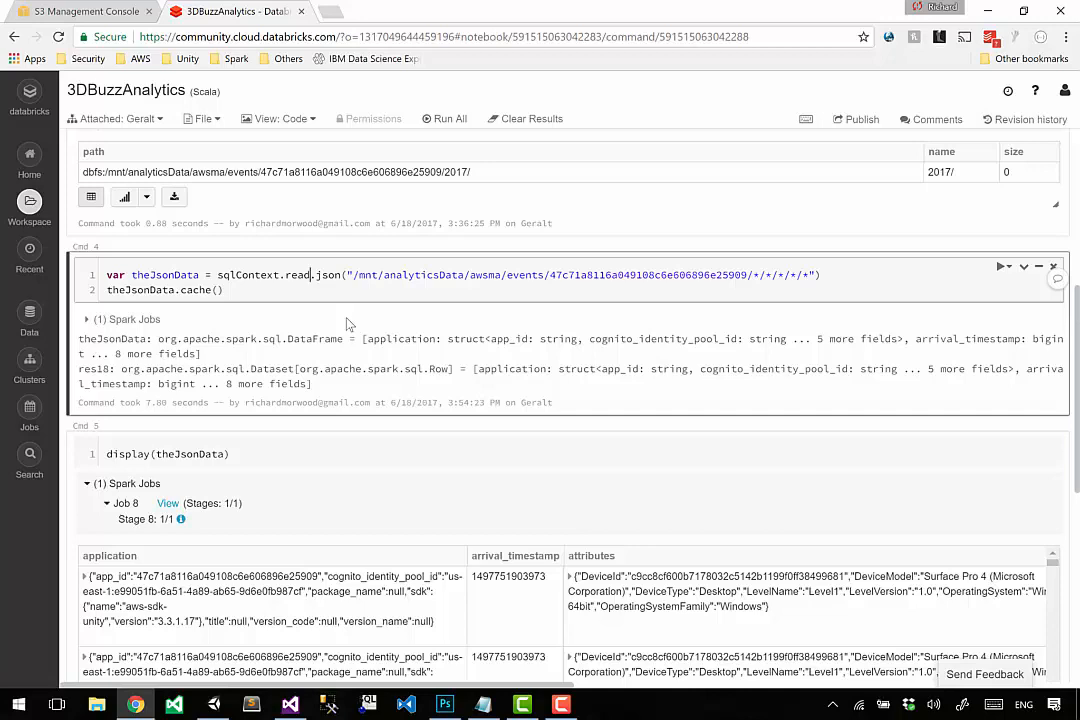
scroll(348, 323, "down", 5)
scroll(348, 323, "up", 2)
scroll(348, 323, "up", 1)
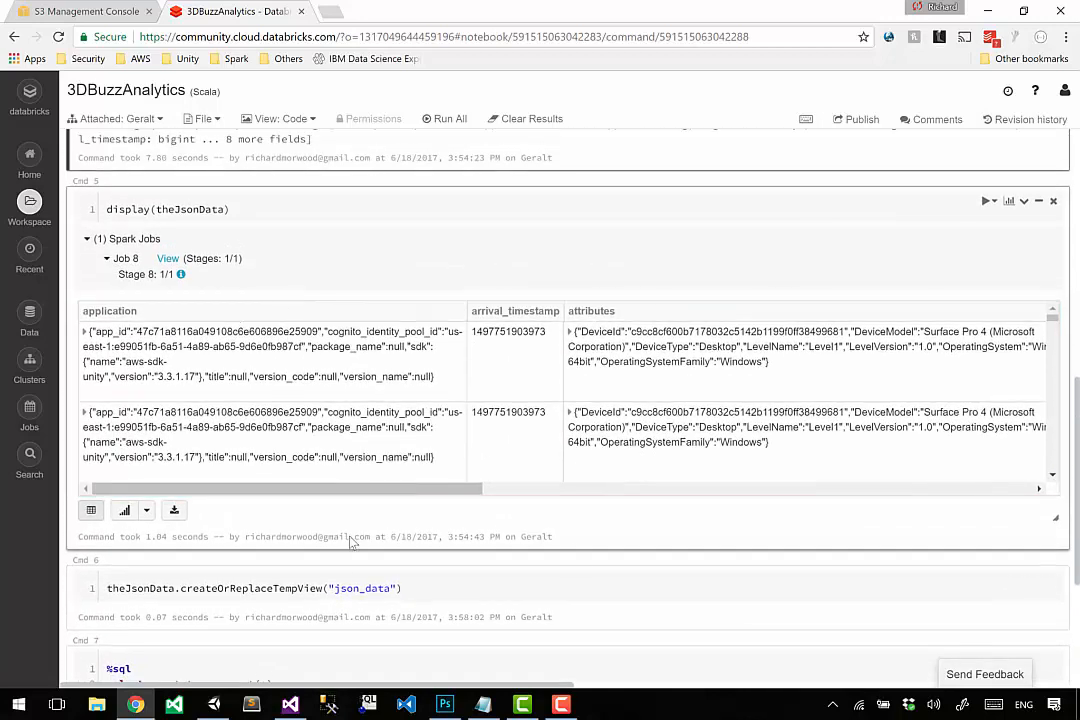
left_click_drag(501, 505, 477, 507)
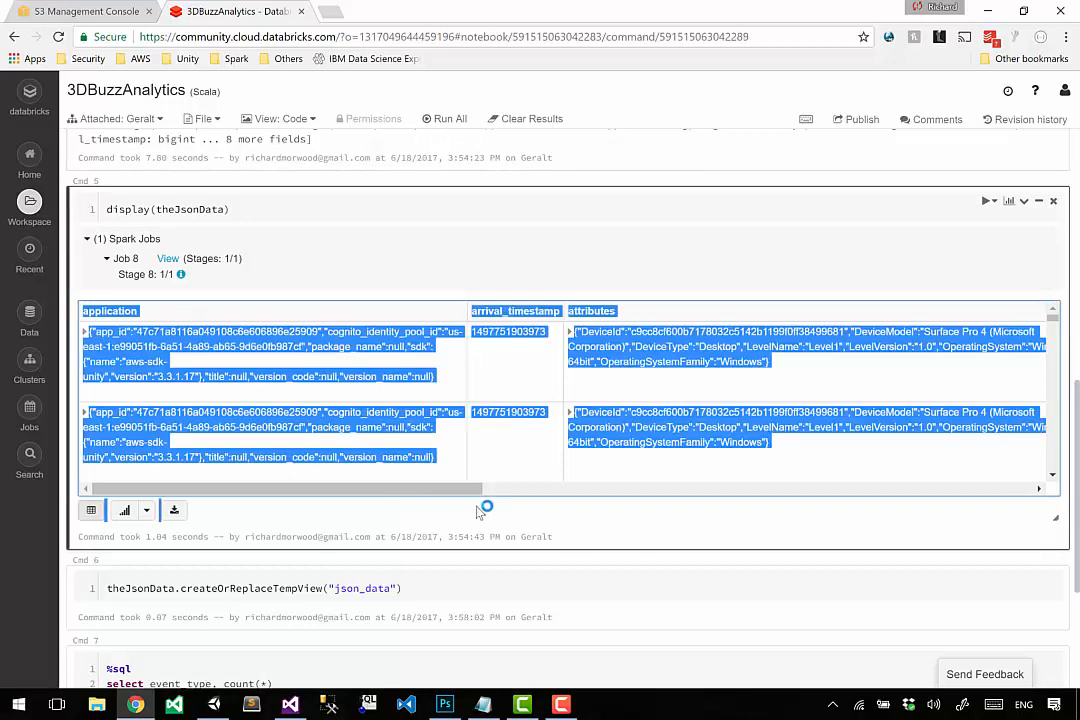
left_click(454, 501)
scroll(553, 488, "down", 1)
left_click_drag(557, 492, 805, 492)
left_click(640, 370)
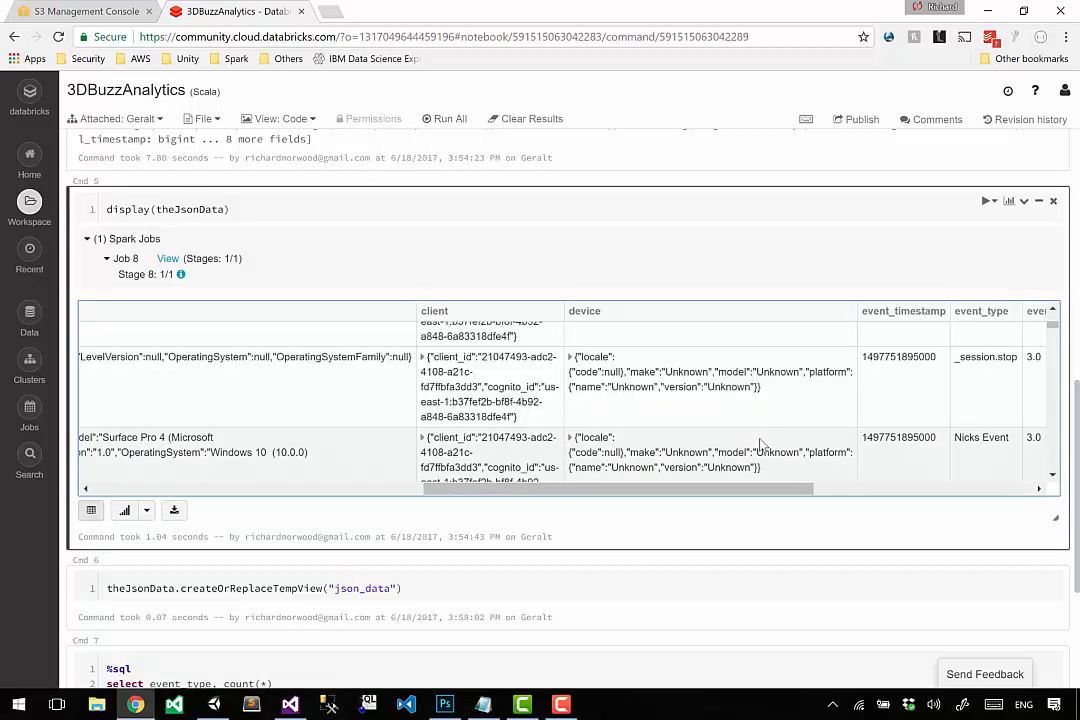
Examine the metrics and session columns at the far end of the Cmd 5 result table.
left_click_drag(656, 494, 870, 499)
left_click_drag(578, 359, 633, 355)
left_click(633, 355)
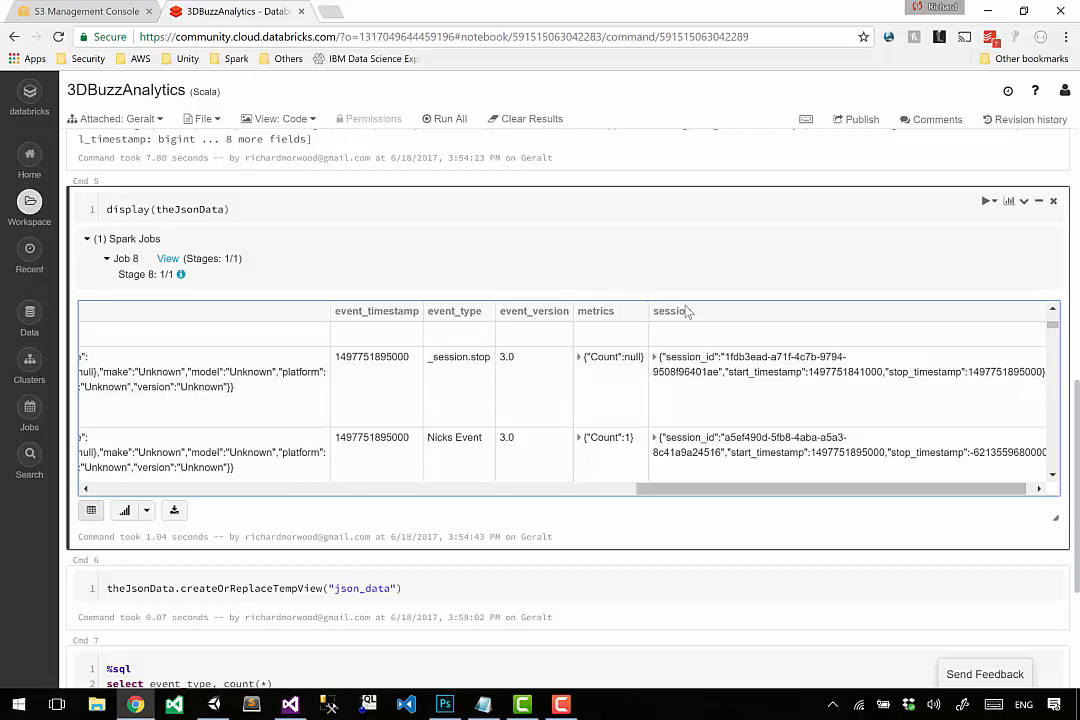
double_click(680, 310)
scroll(604, 353, "down", 1)
scroll(604, 353, "down", 3)
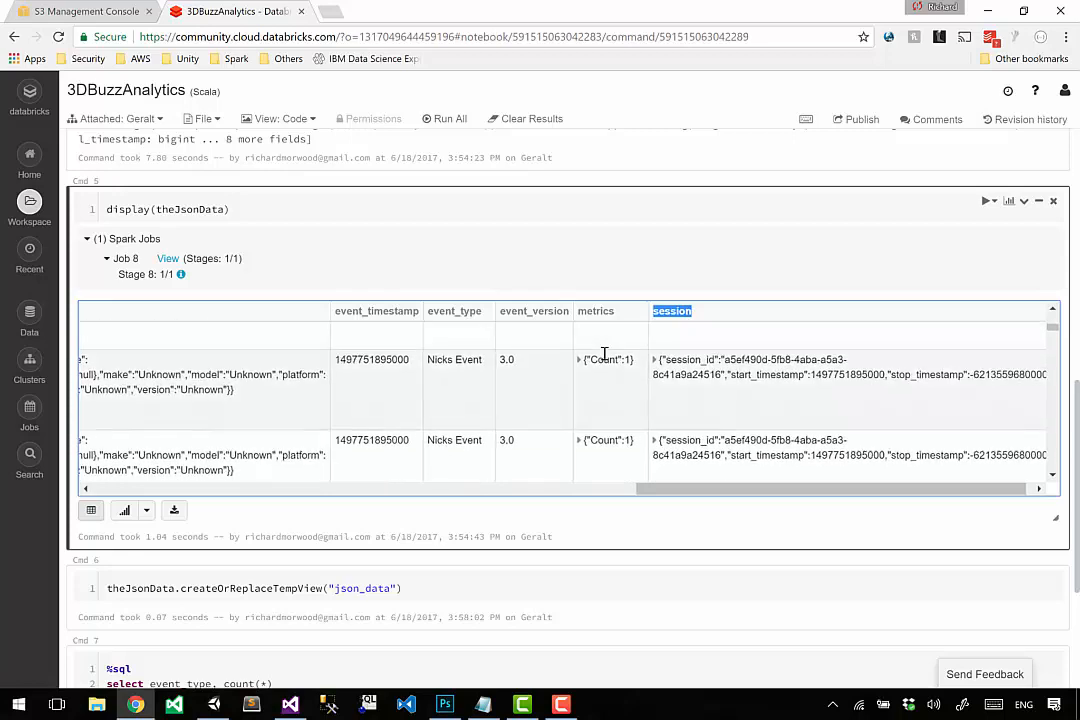
Make Cmd 7 select only session from json_data, remove the group by clause, and run it.
scroll(376, 592, "down", 2)
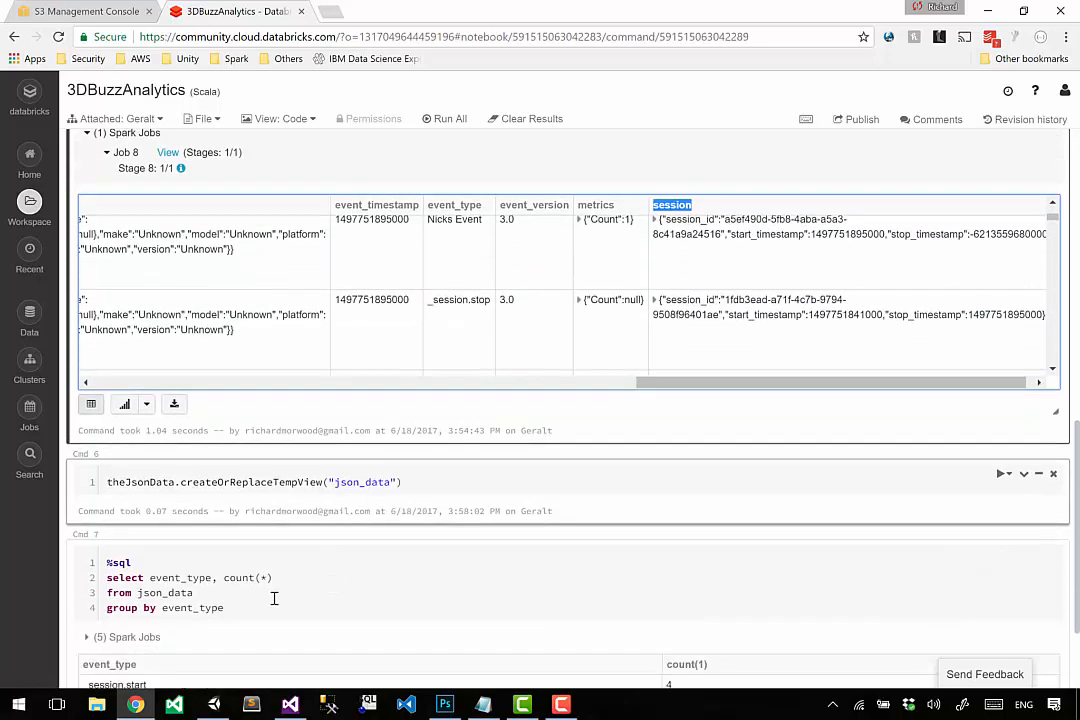
left_click(234, 593)
key("shift+End")
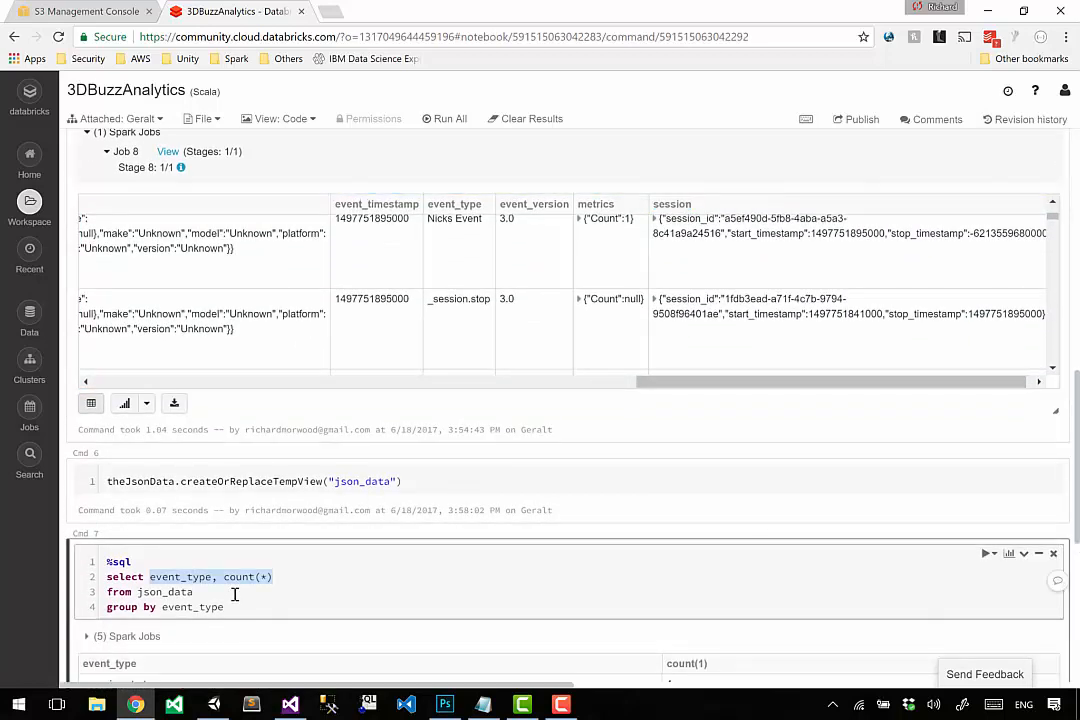
type("session")
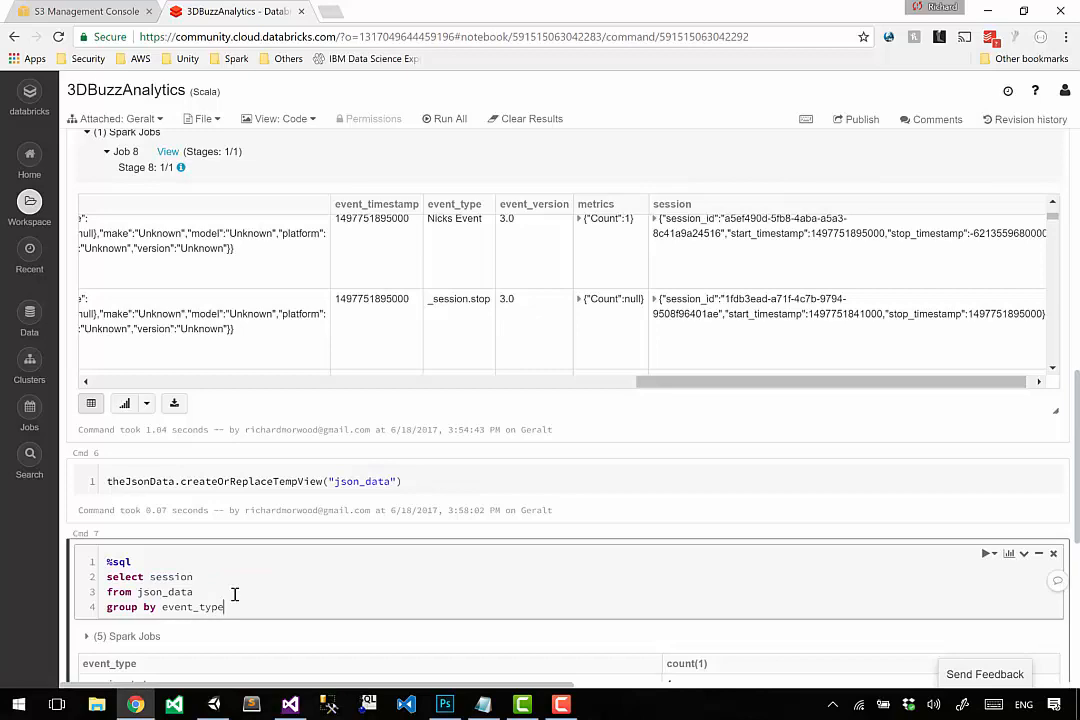
key("shift+Home")
key("BackSpace")
key("BackSpace")
key("shift+Return")
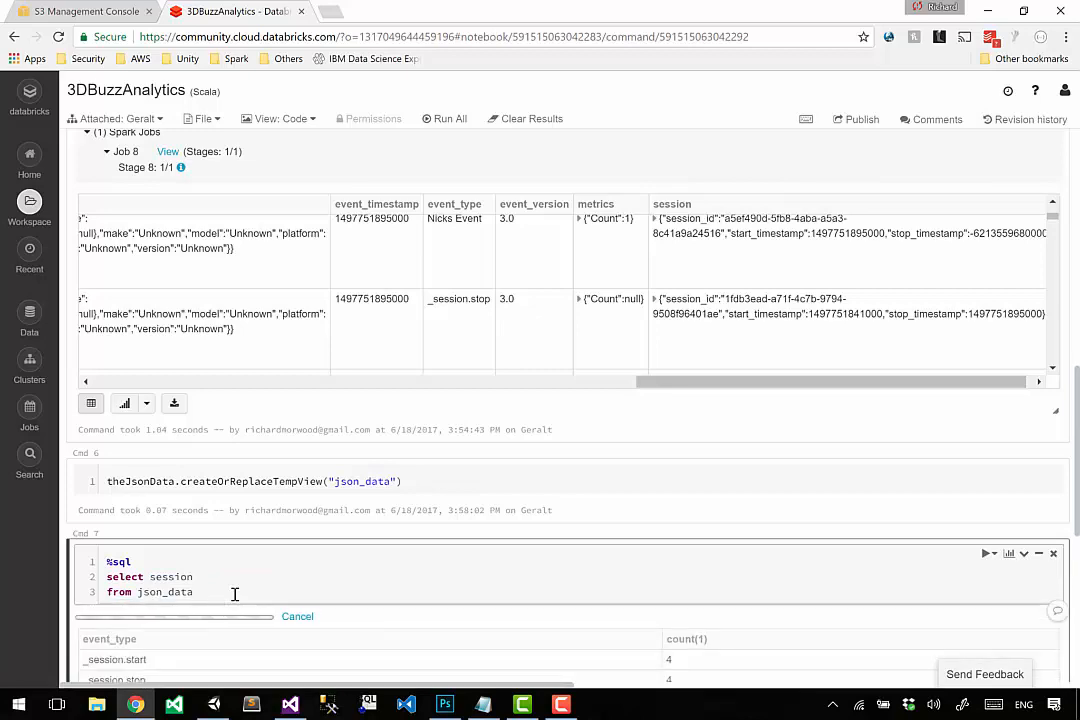
Narrow the Cmd 7 select to the nested field session.session_id and run the query.
scroll(235, 596, "down", 2)
scroll(235, 600, "down", 2)
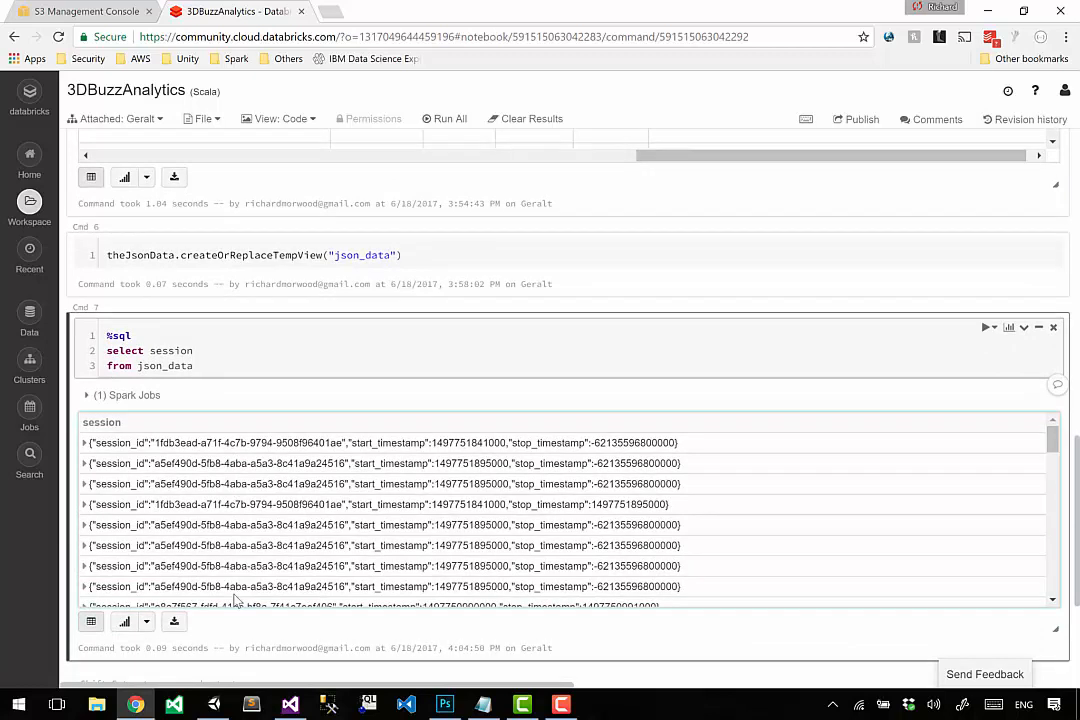
left_click(277, 348)
type(".session")
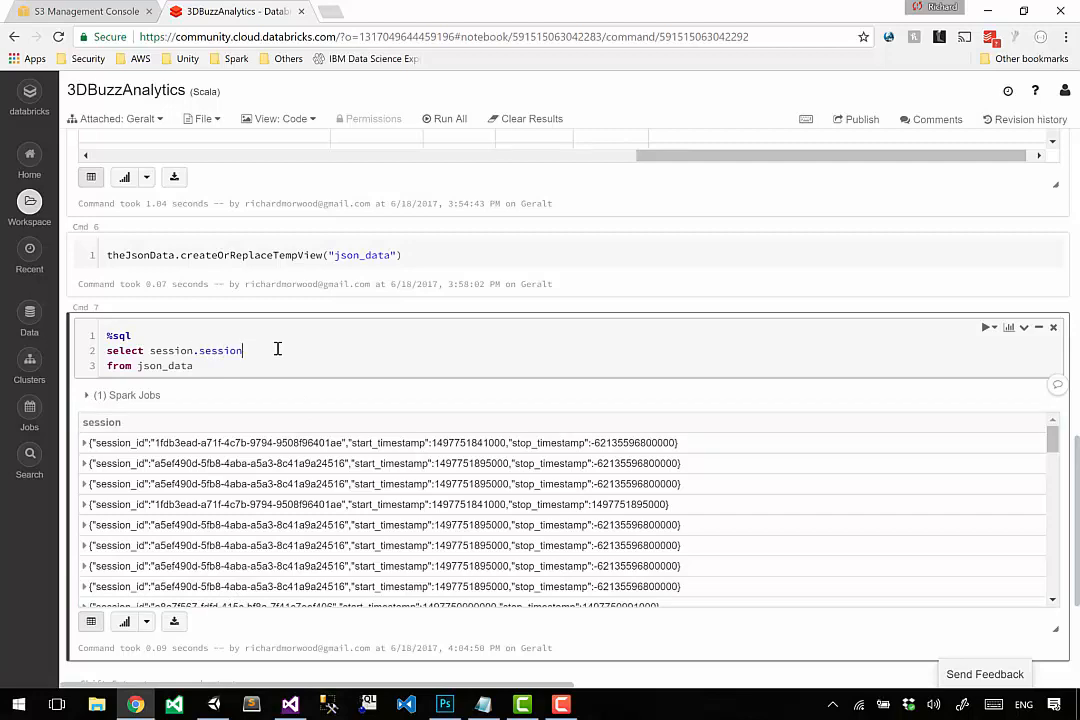
type("_id")
key("shift+Return")
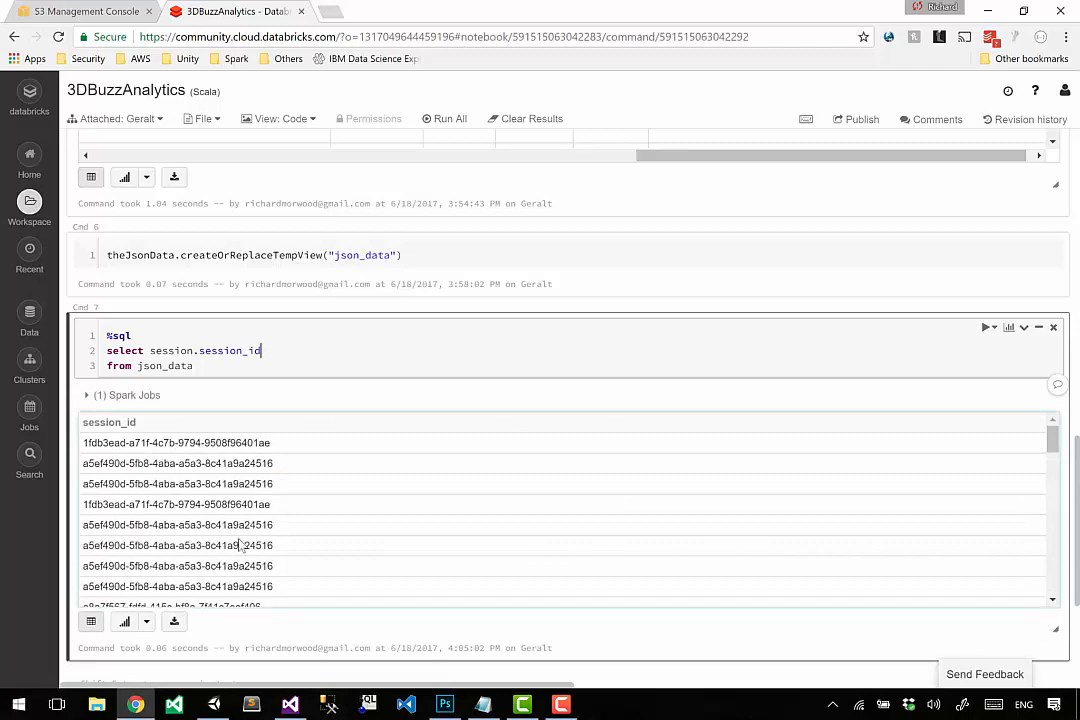
Add distinct before session.session_id in the Cmd 7 query and run it.
scroll(240, 545, "down", 3)
scroll(240, 545, "up", 1)
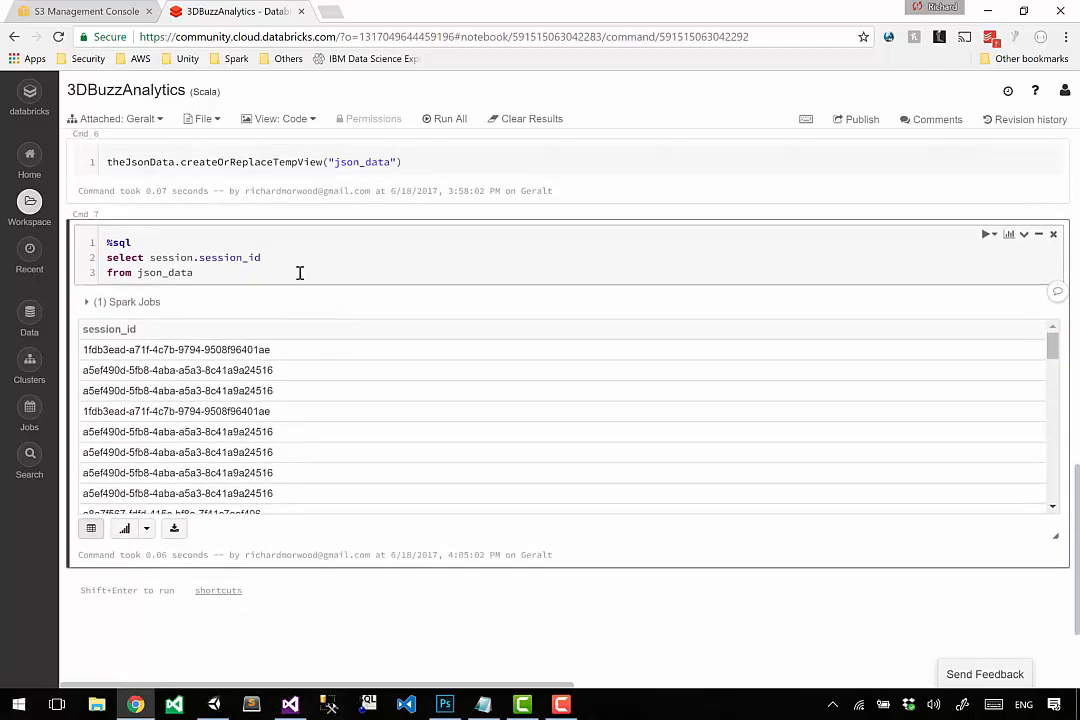
key("Home")
key("ctrl+Right")
type("distinct")
key("shift+Return")
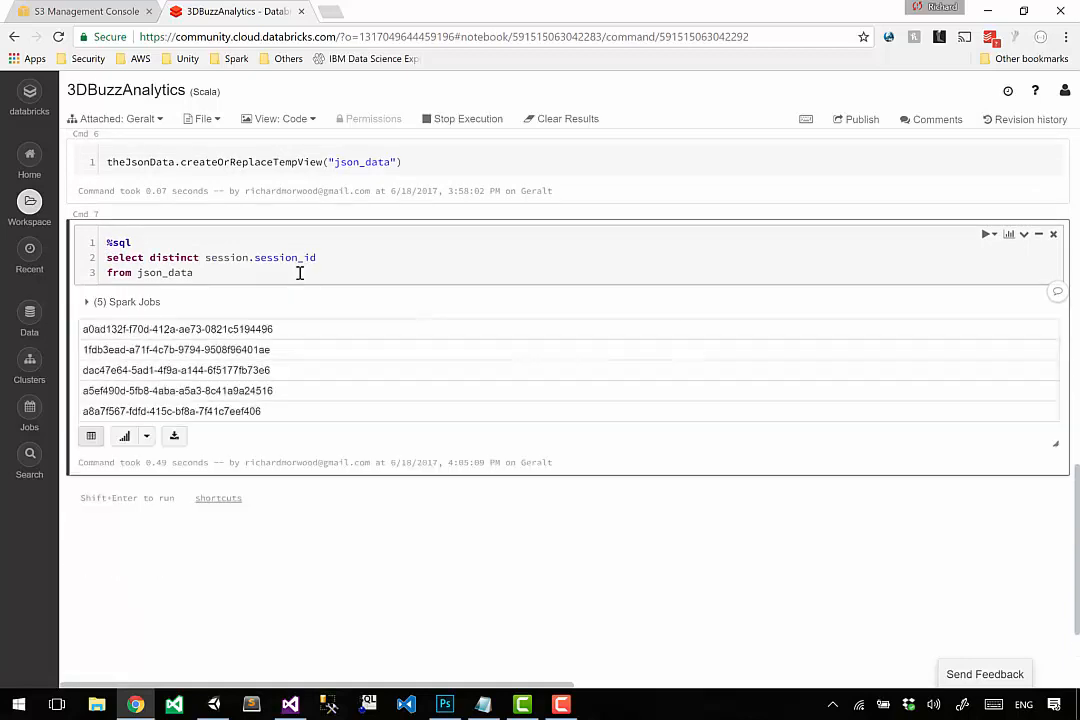
Review the distinct session_id values together with the session.session_id expression in Cmd 7.
left_click(246, 376)
scroll(234, 354, "up", 2)
left_click_drag(230, 341, 246, 414)
left_click(246, 415)
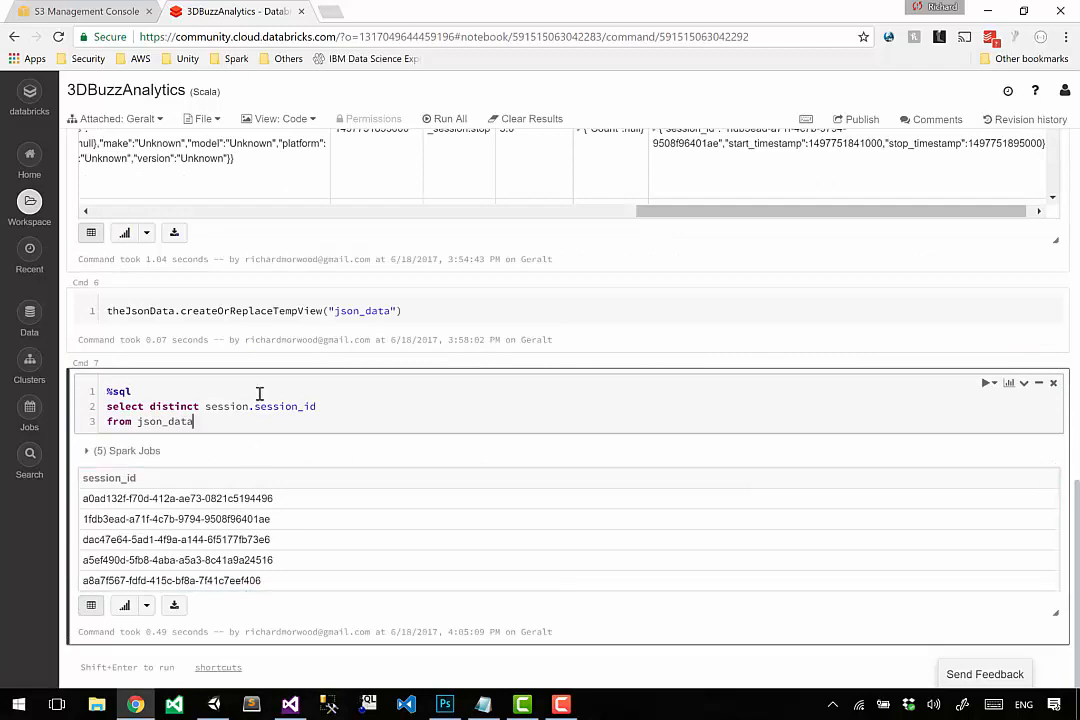
left_click(232, 411)
key("Left")
key("Left")
key("Left")
key("Left")
Find the client column in the Cmd 5 output, add client.client_id before session.session_id in the Cmd 7 distinct select, and run the query.
scroll(232, 411, "up", 1)
scroll(232, 412, "up", 3)
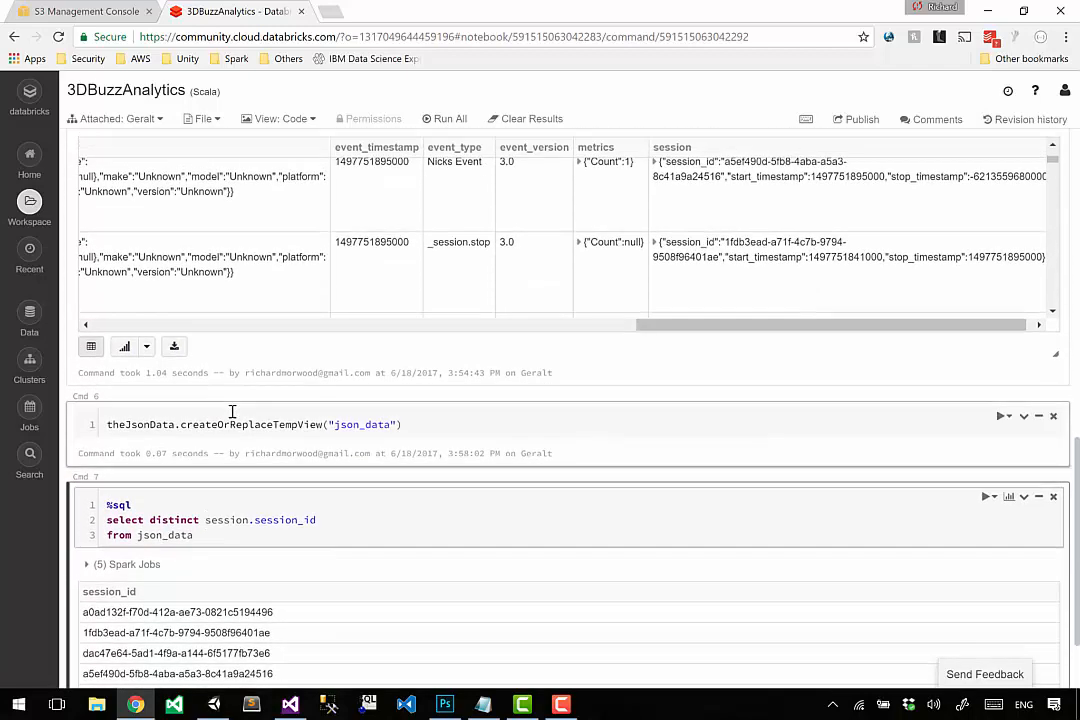
left_click(241, 447)
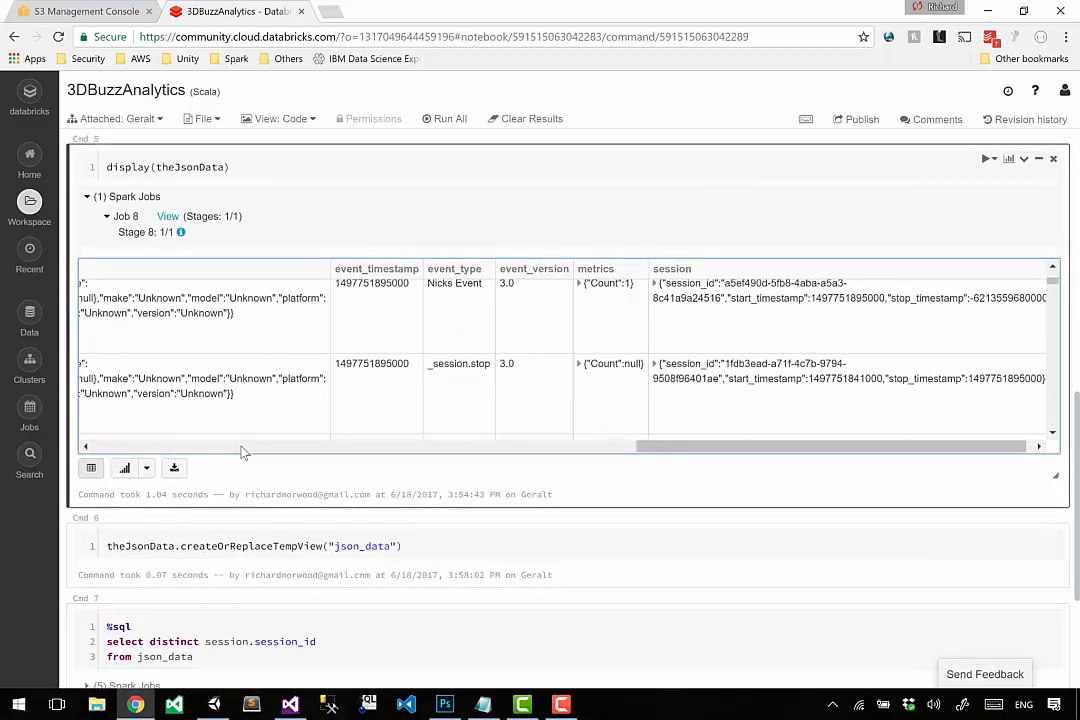
mouse_move(317, 447)
left_mouse_down()
mouse_move(97, 451)
mouse_move(309, 447)
left_mouse_up()
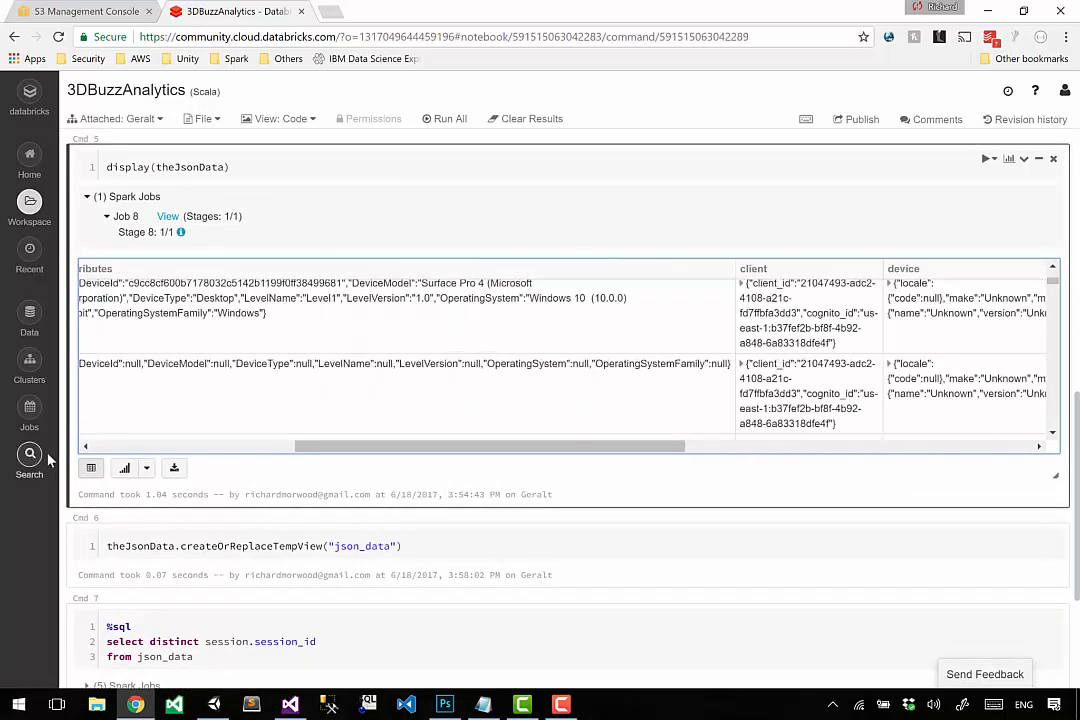
double_click(753, 268)
scroll(272, 549, "down", 2)
left_click(188, 516)
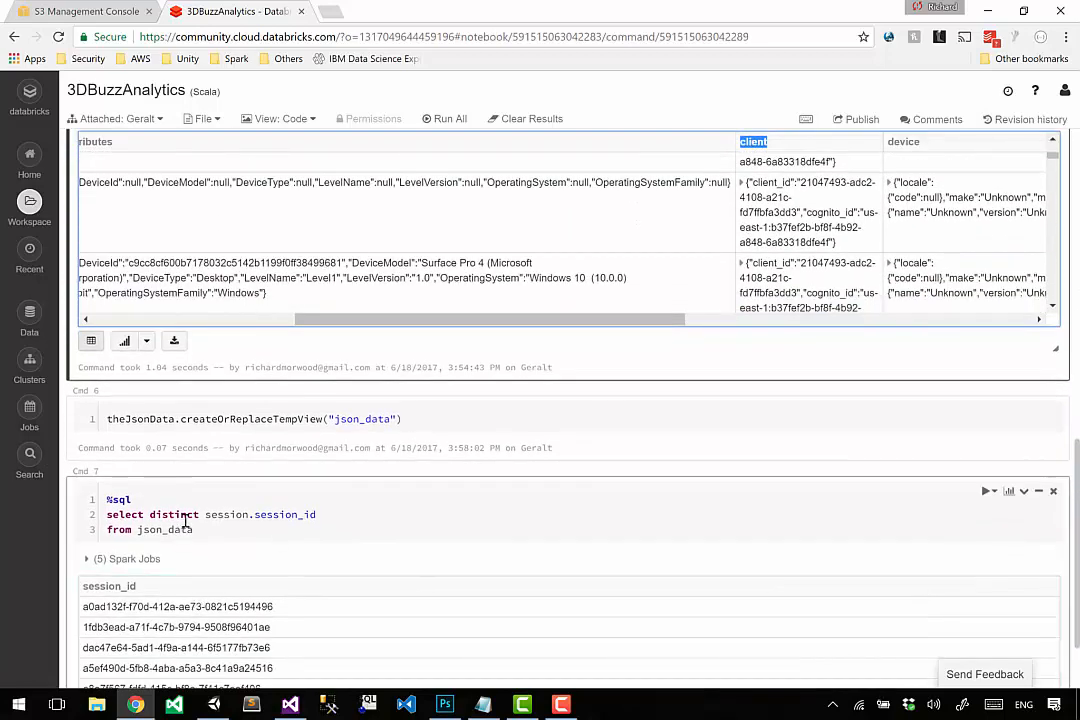
type("client,")
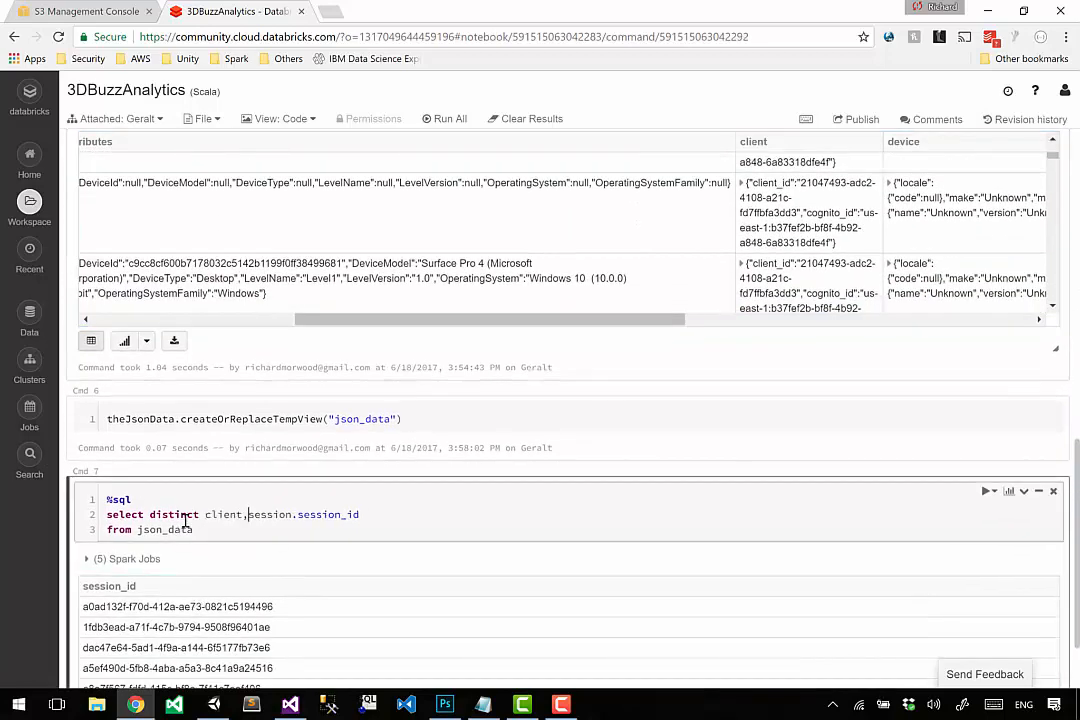
type(".client_id")
key("shift+Return")
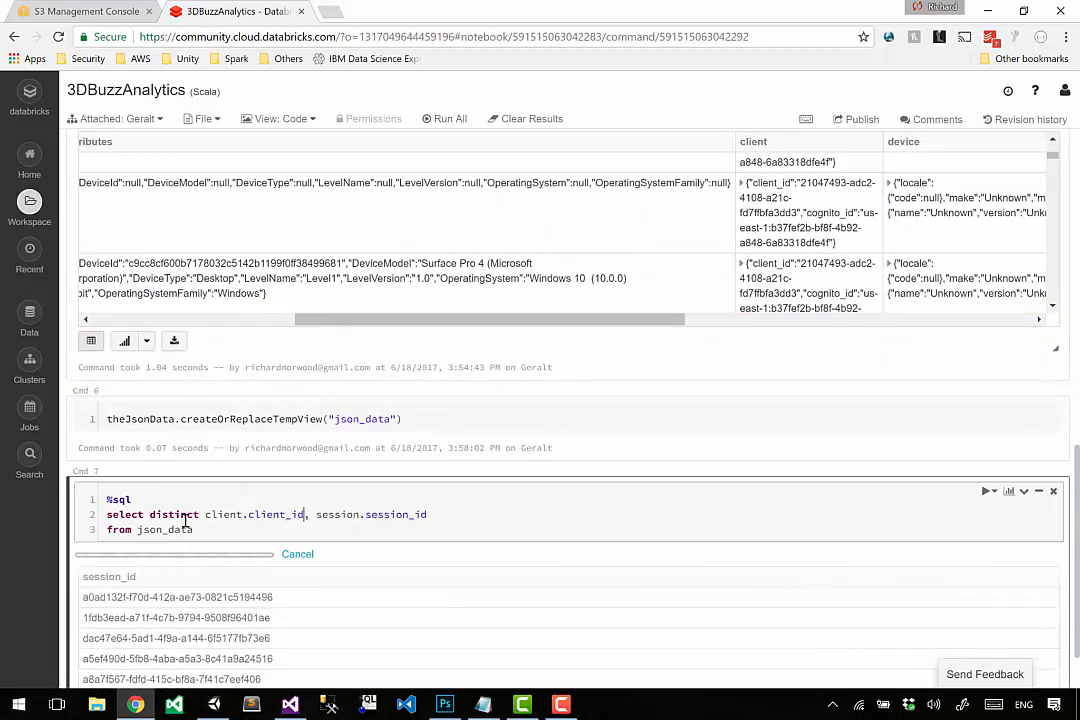
Examine which session_id values belong to each client_id in the Cmd 7 query results.
scroll(198, 585, "down", 1)
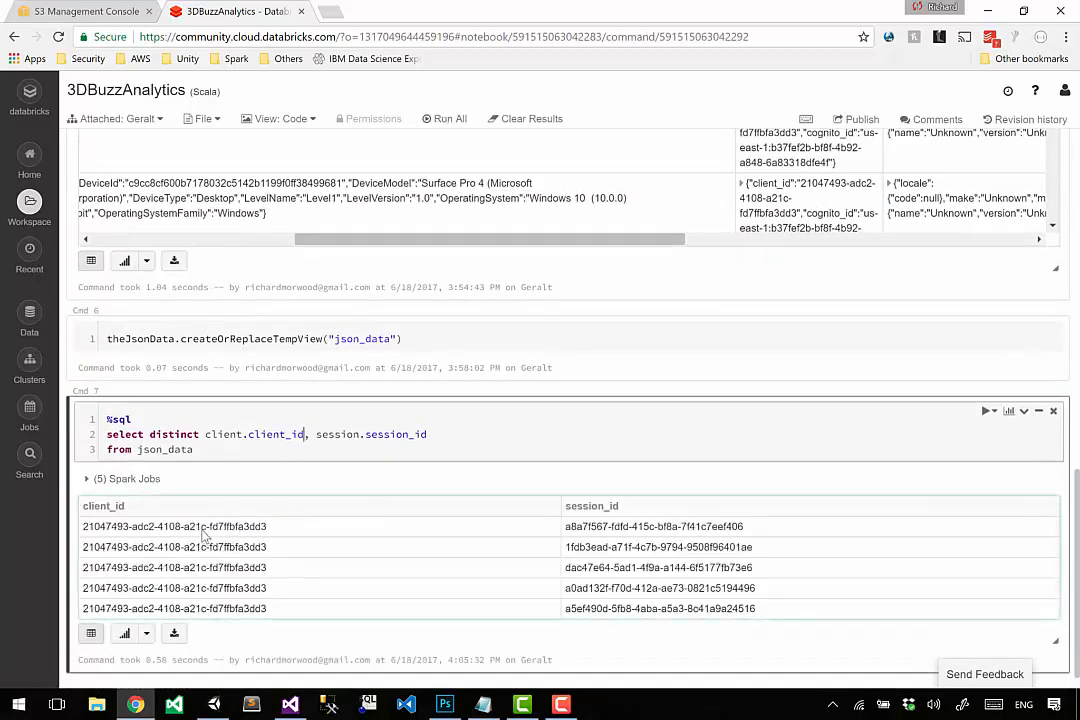
left_click_drag(609, 531, 612, 608)
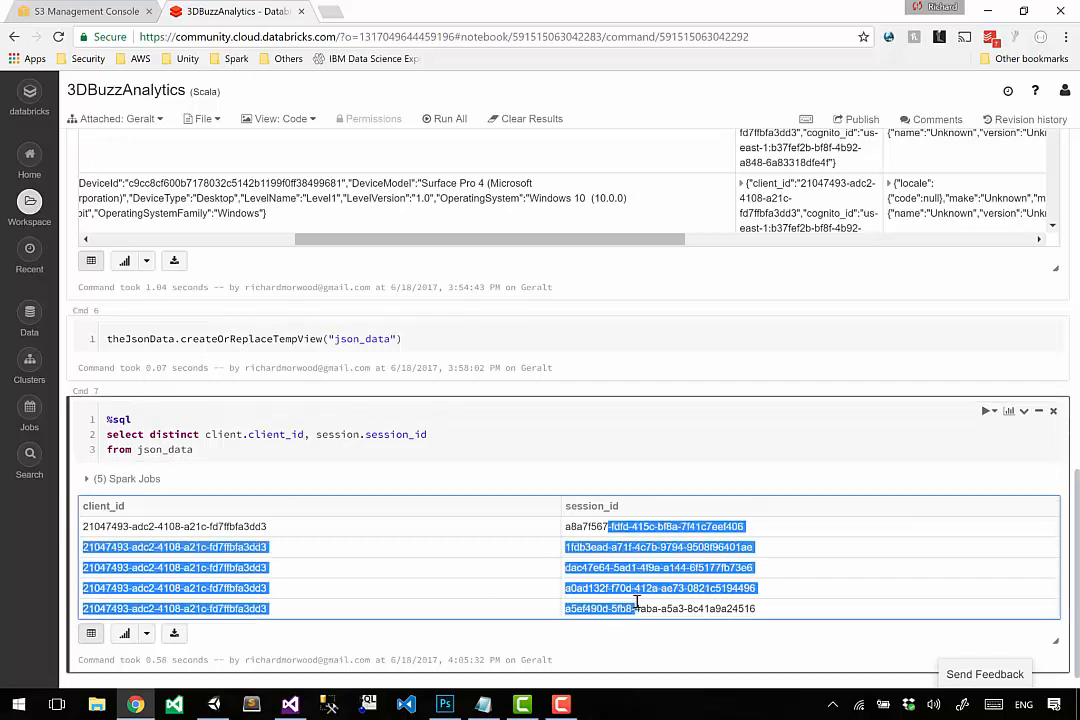
left_click(337, 585)
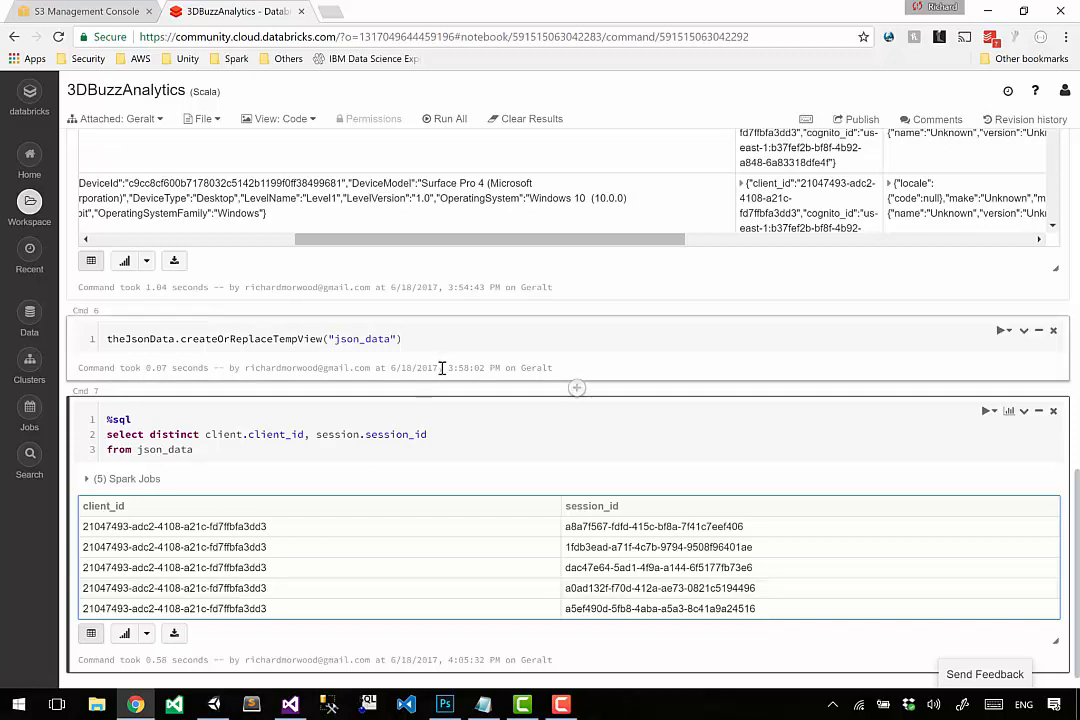
left_click(397, 452)
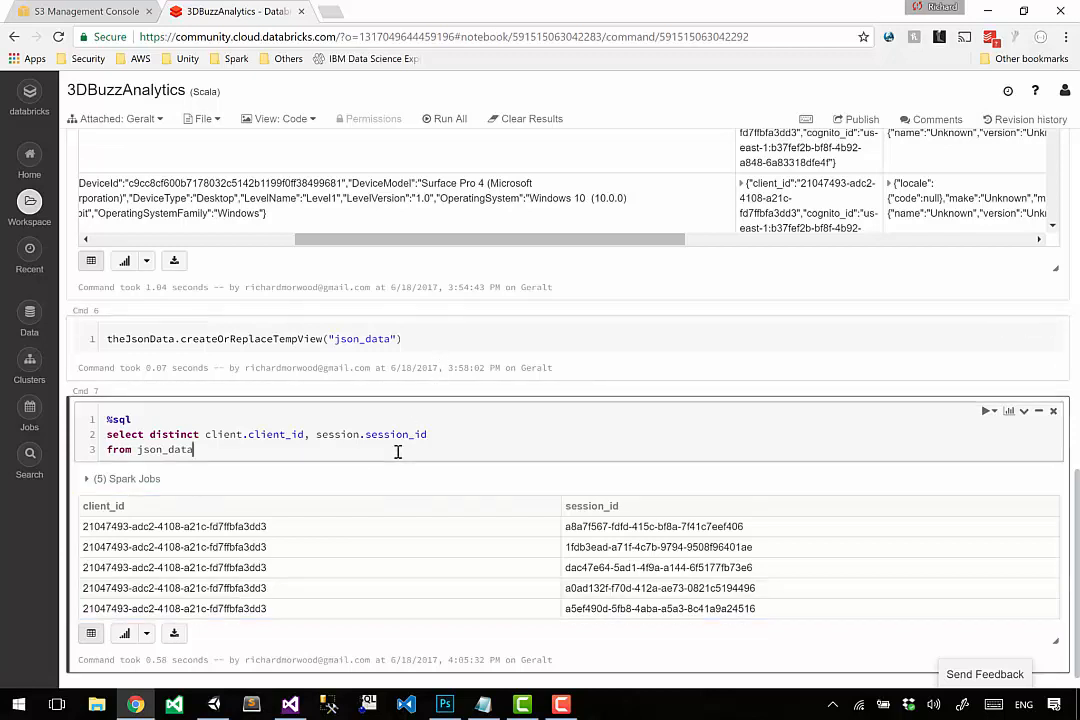